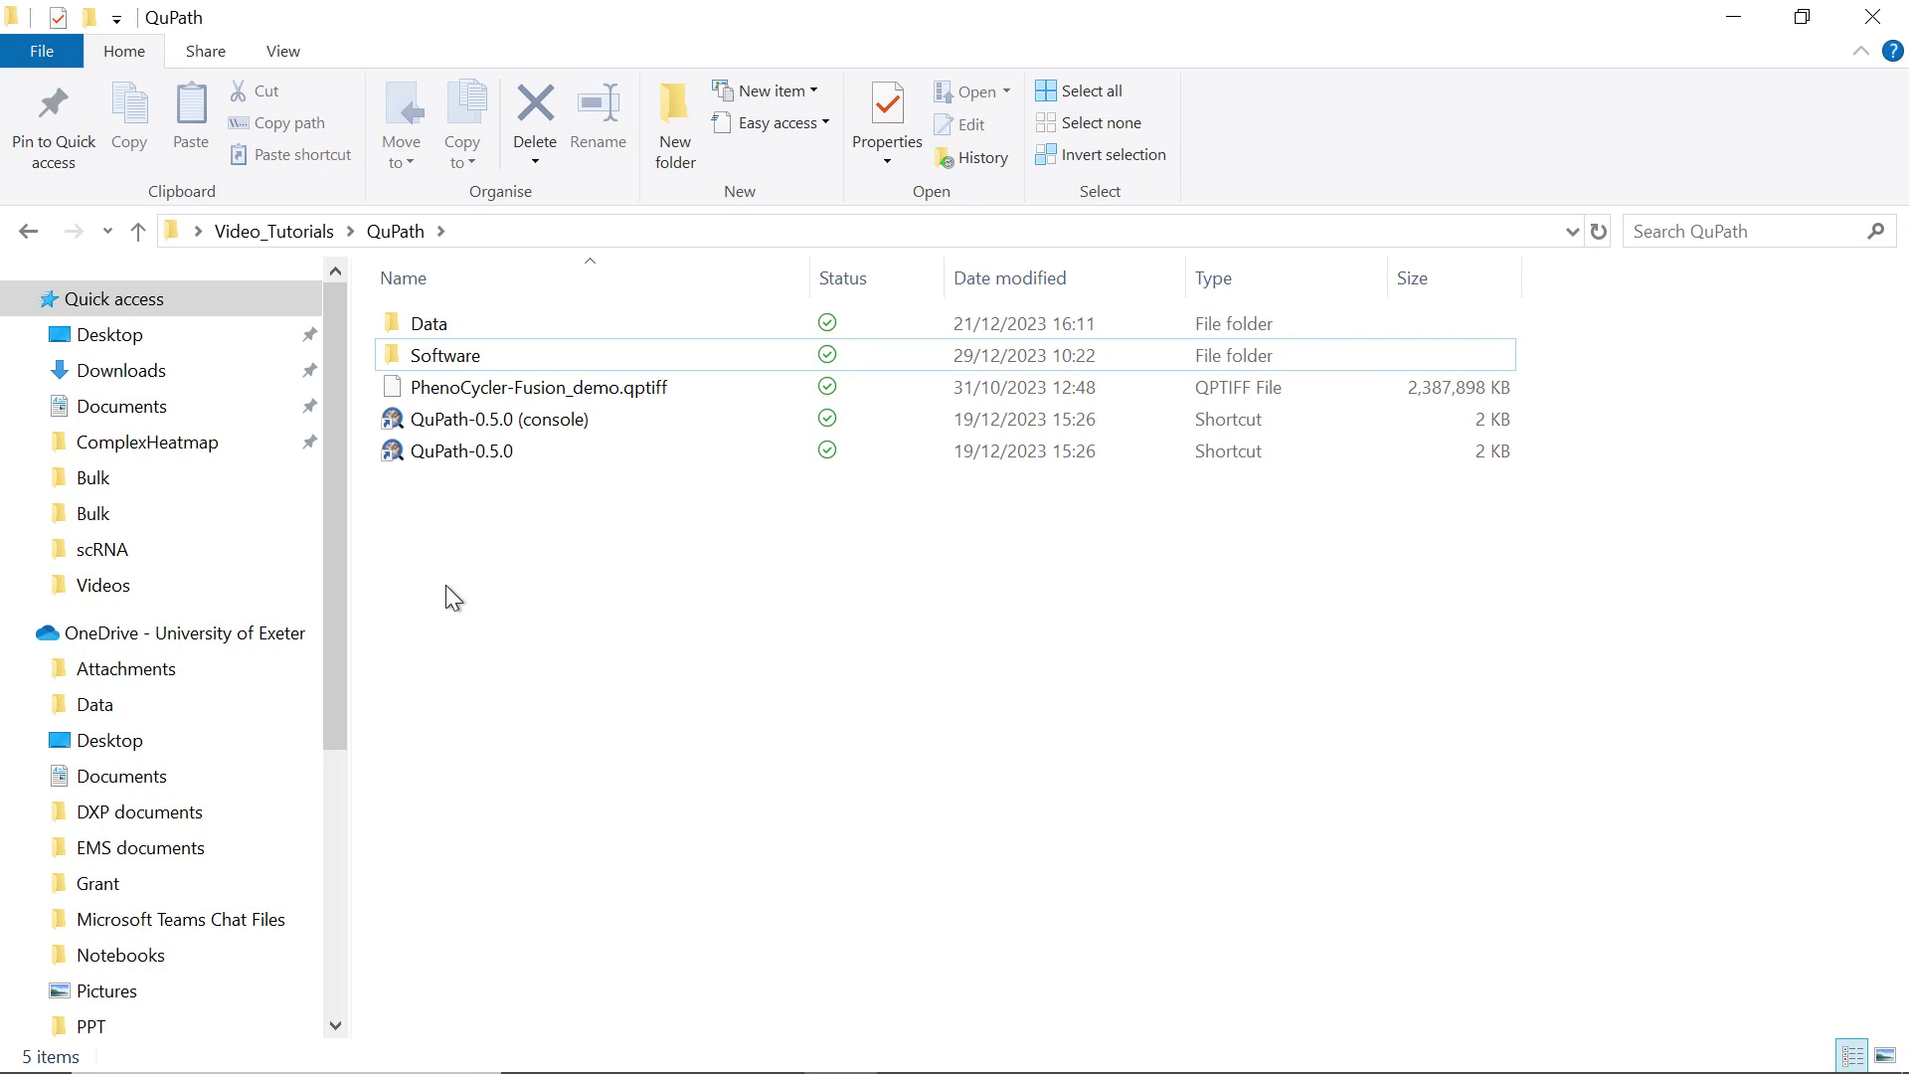
Launch QuPath-0.5.0 from the QuPath folder, dismiss its welcome message and reposition its window so the folder's files stay visible
double_click(462, 456)
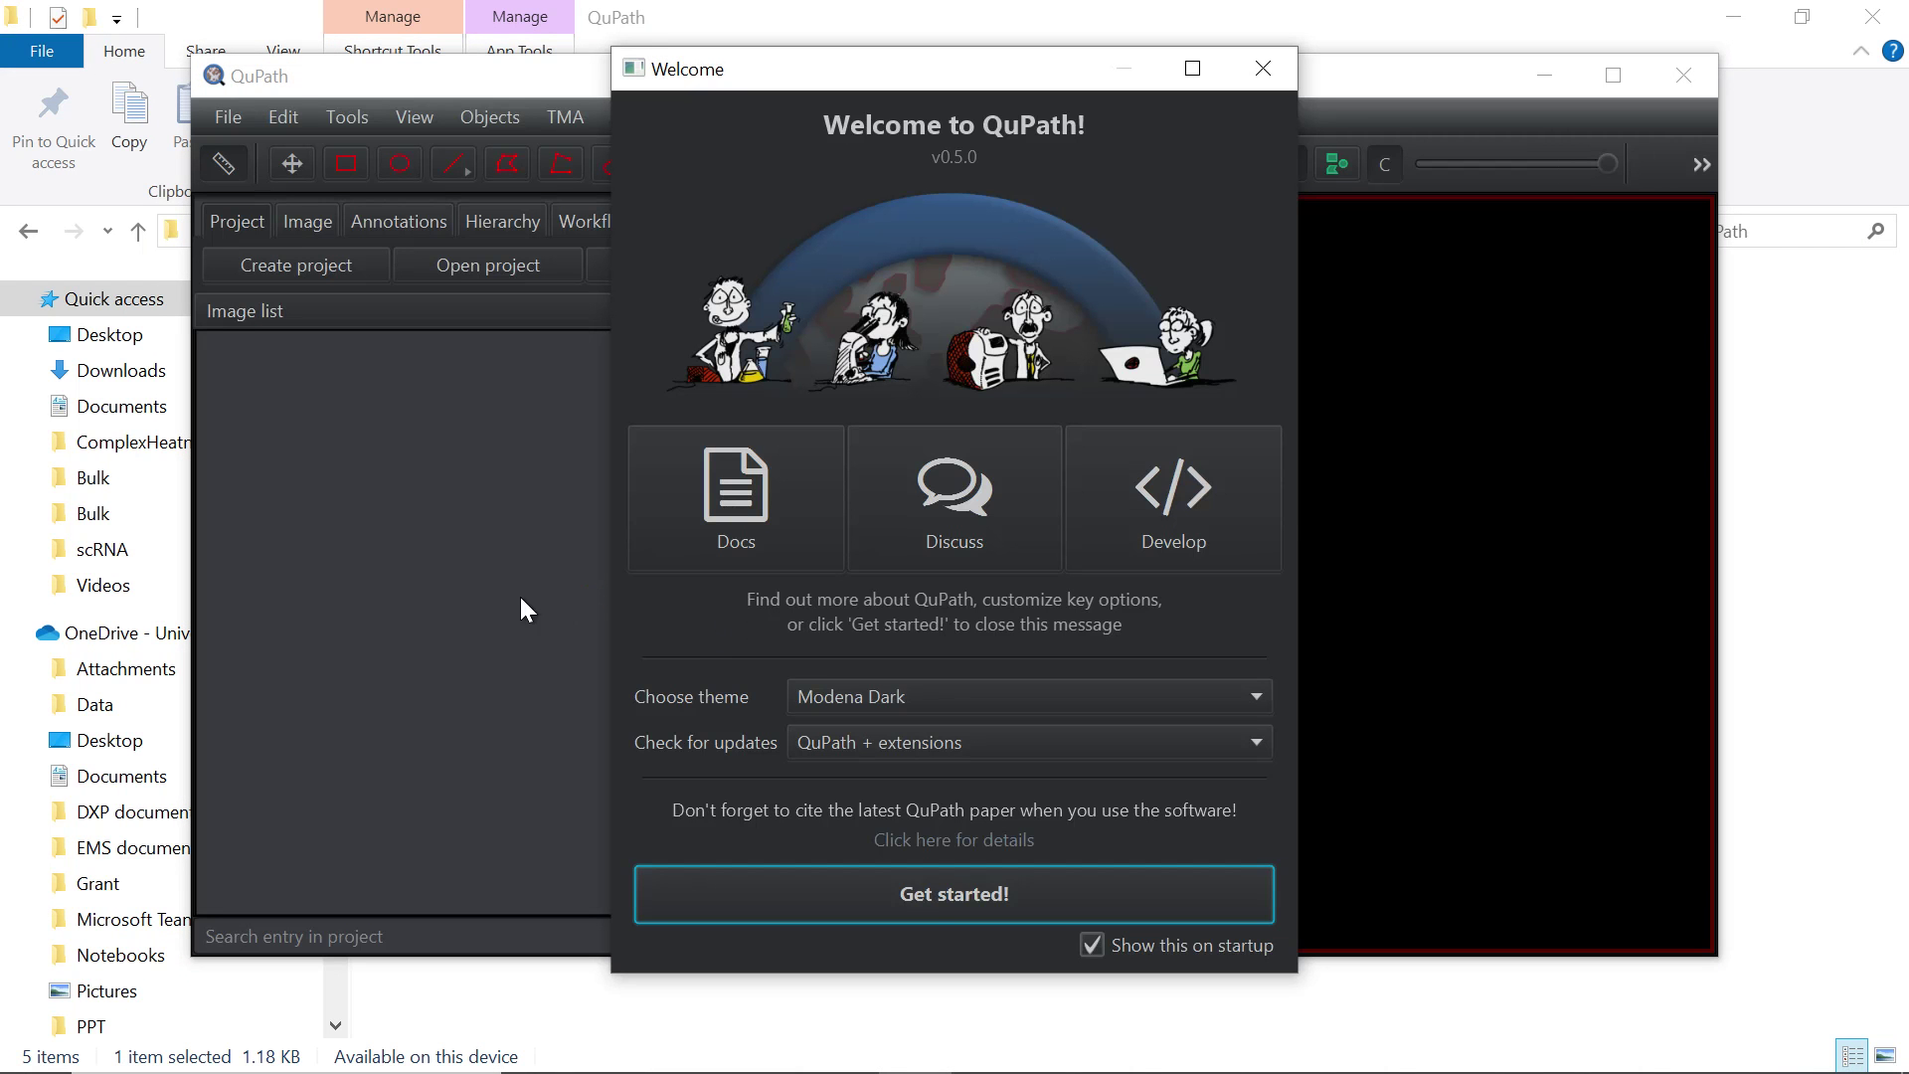
click(900, 909)
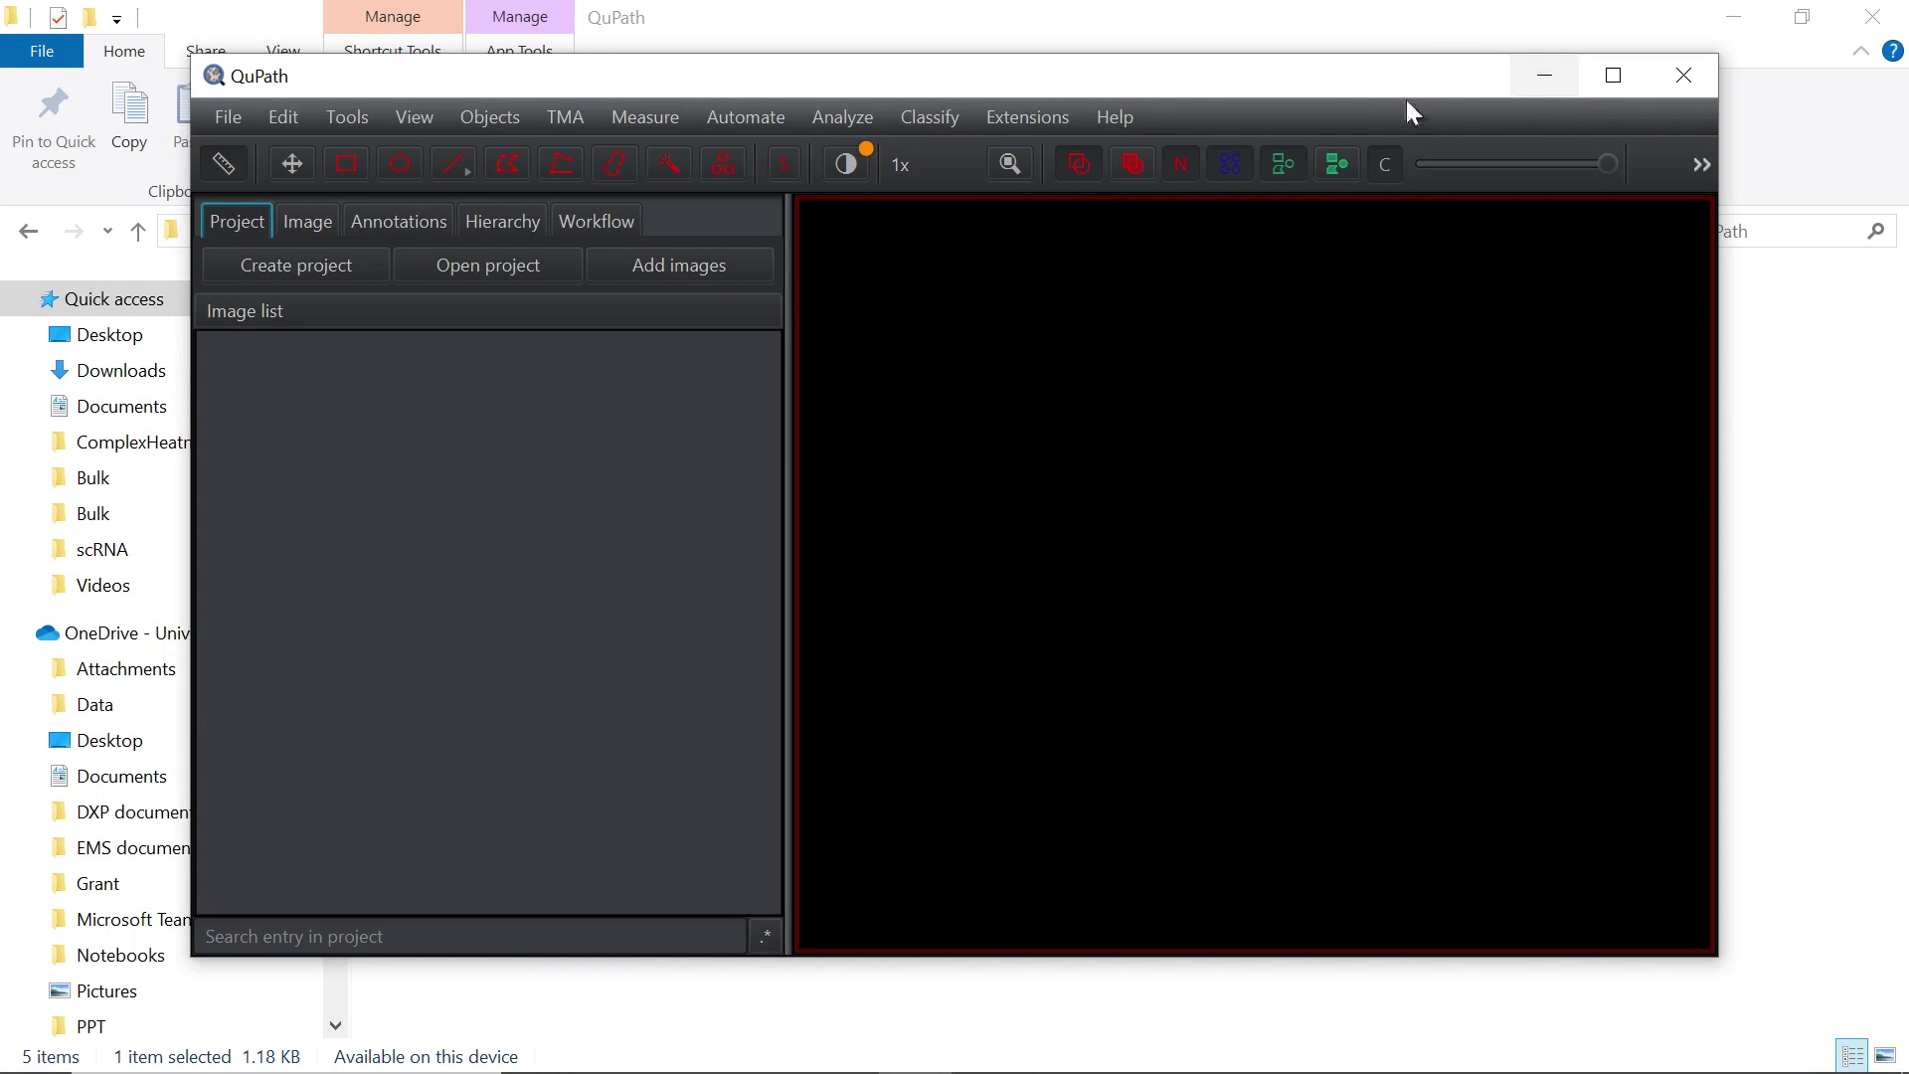
drag(1392, 84, 1465, 518)
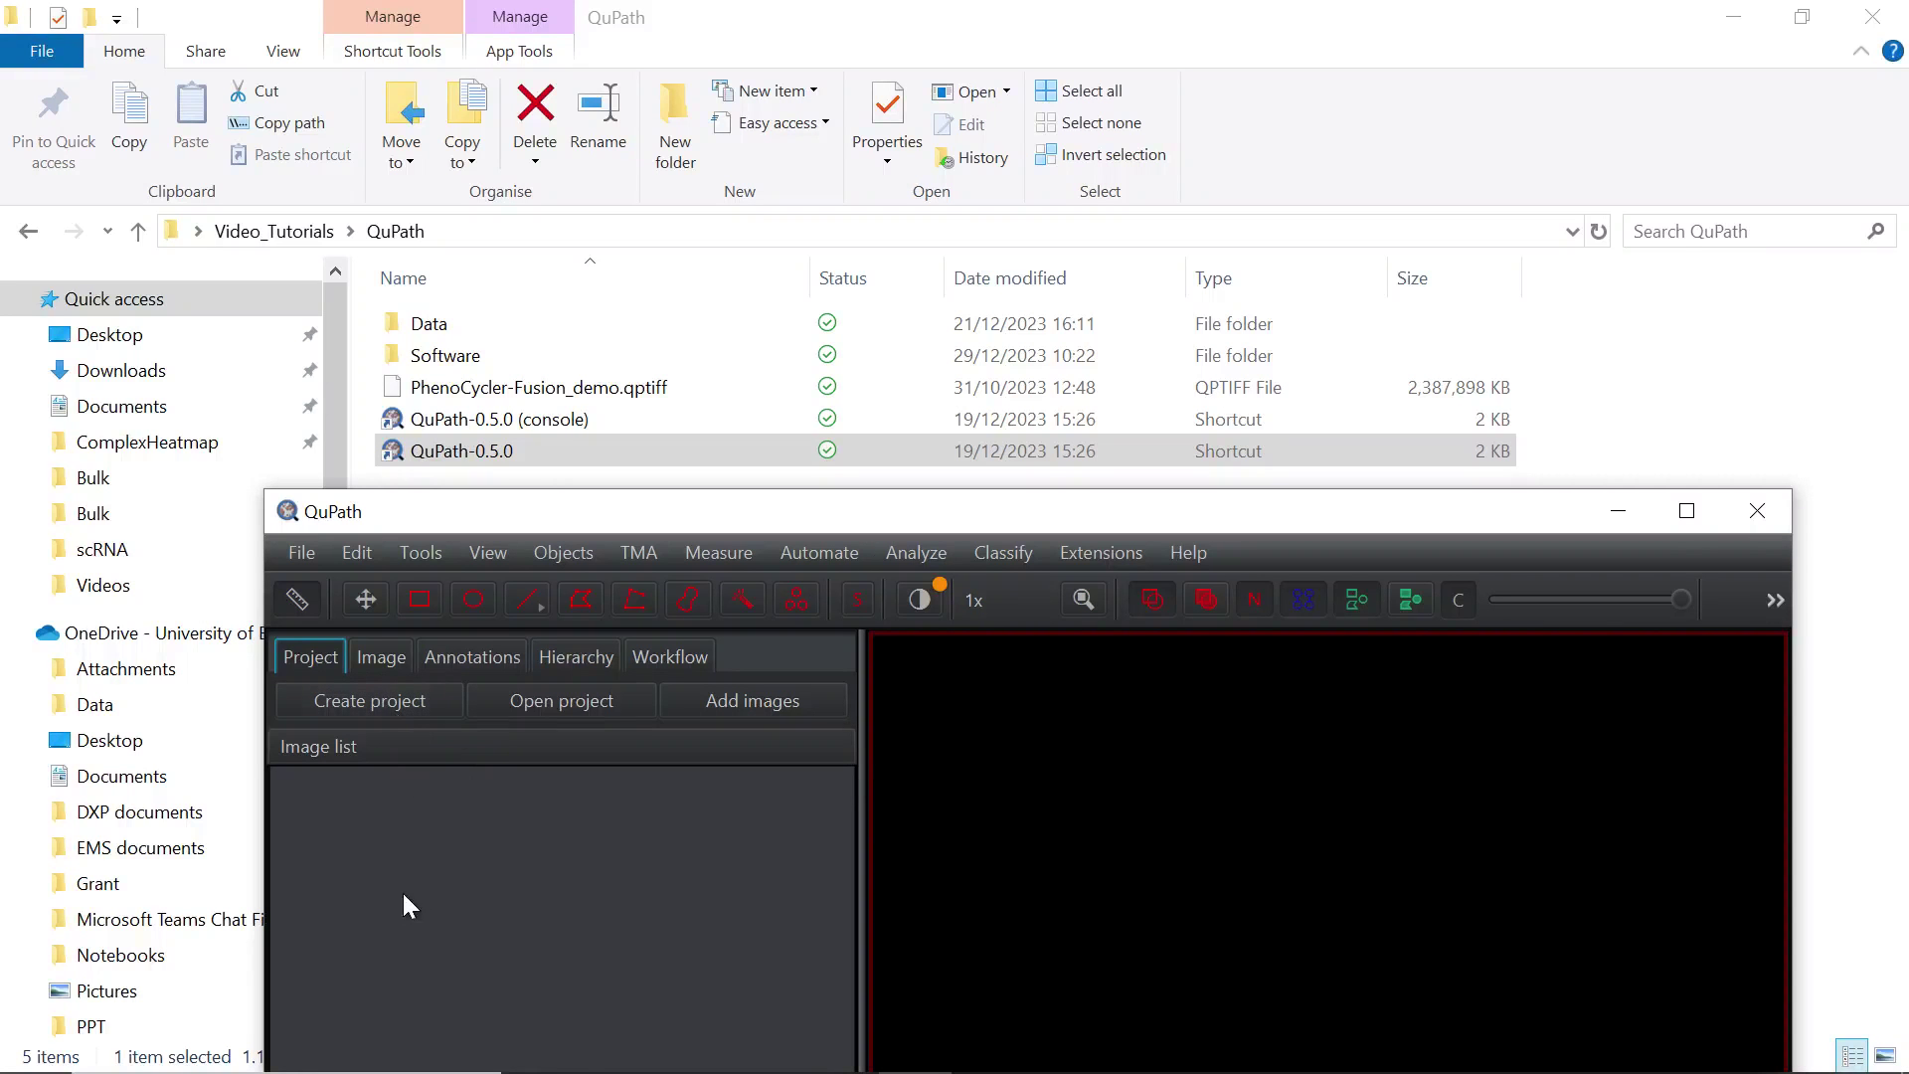
Create a project in a new folder named Demo inside Desktop > Video_Tutorials > QuPath
click(390, 702)
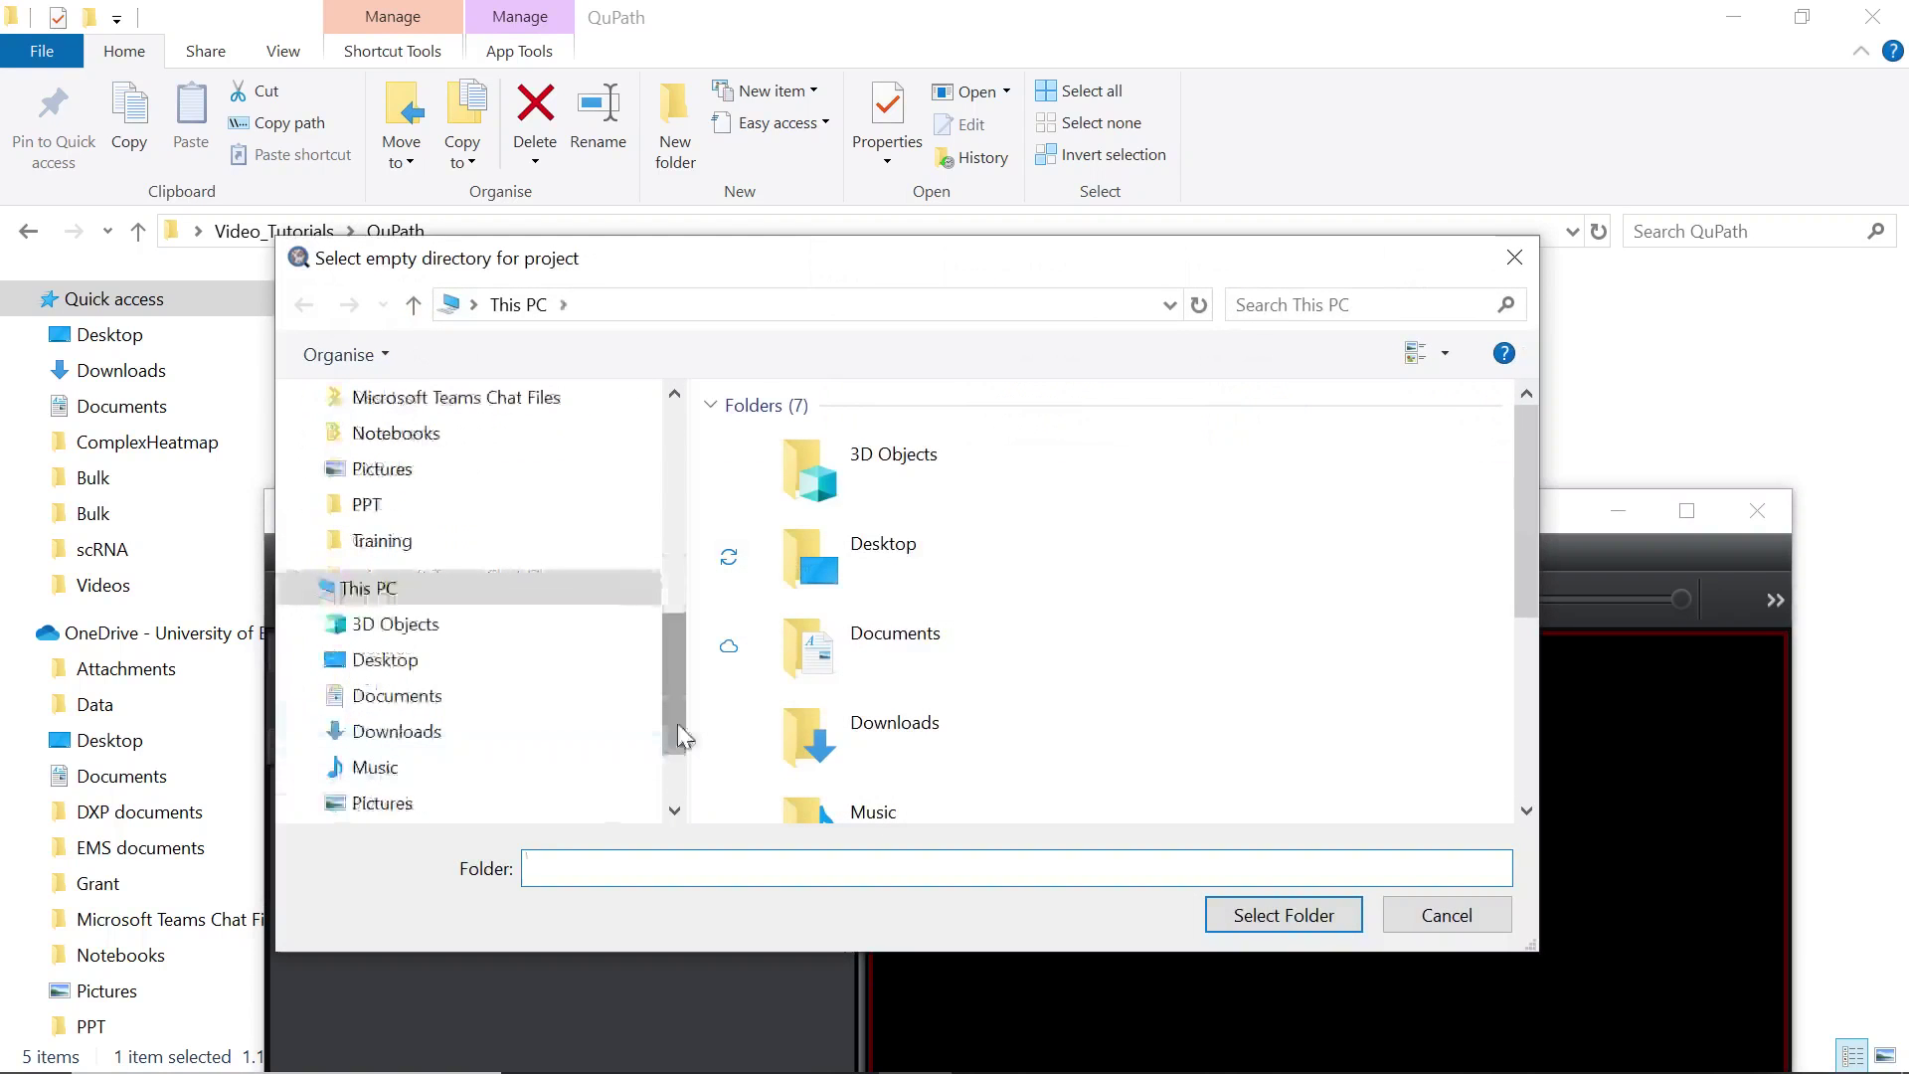
drag(677, 714, 690, 500)
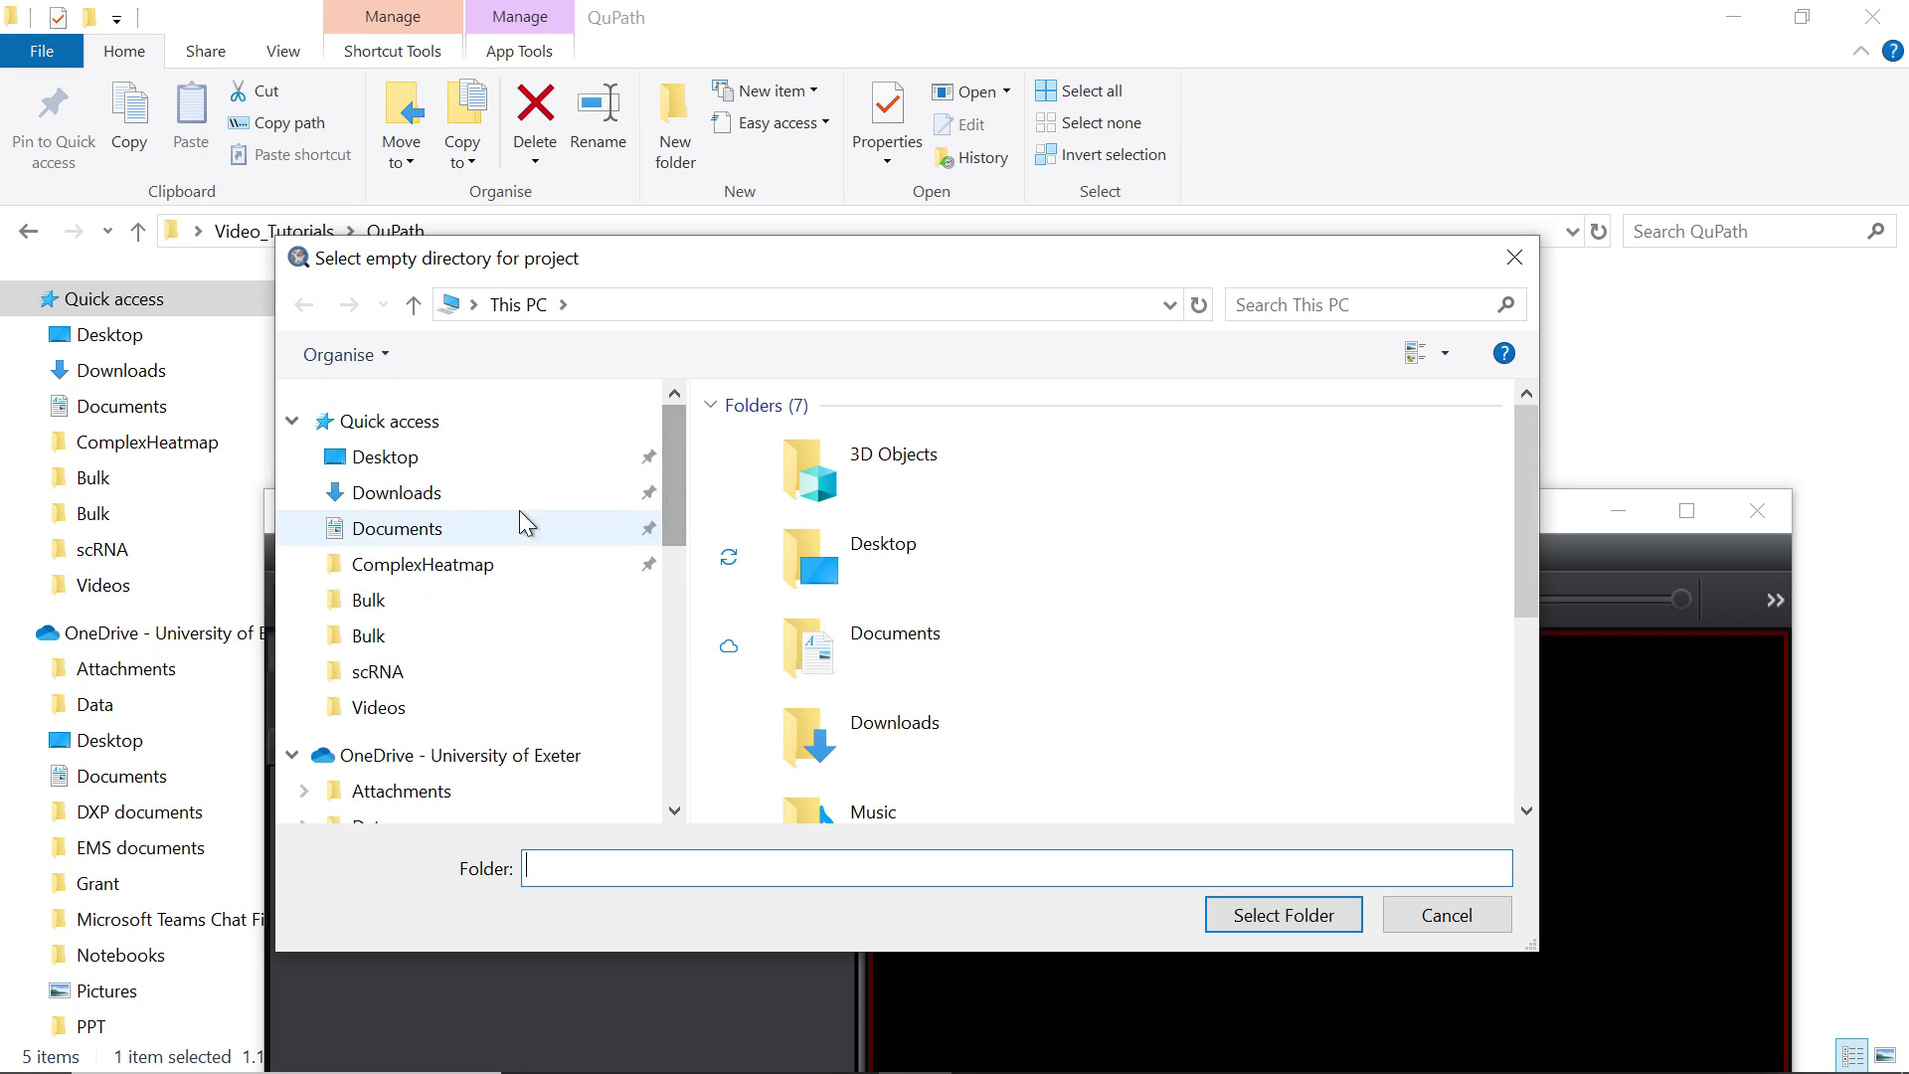
click(470, 460)
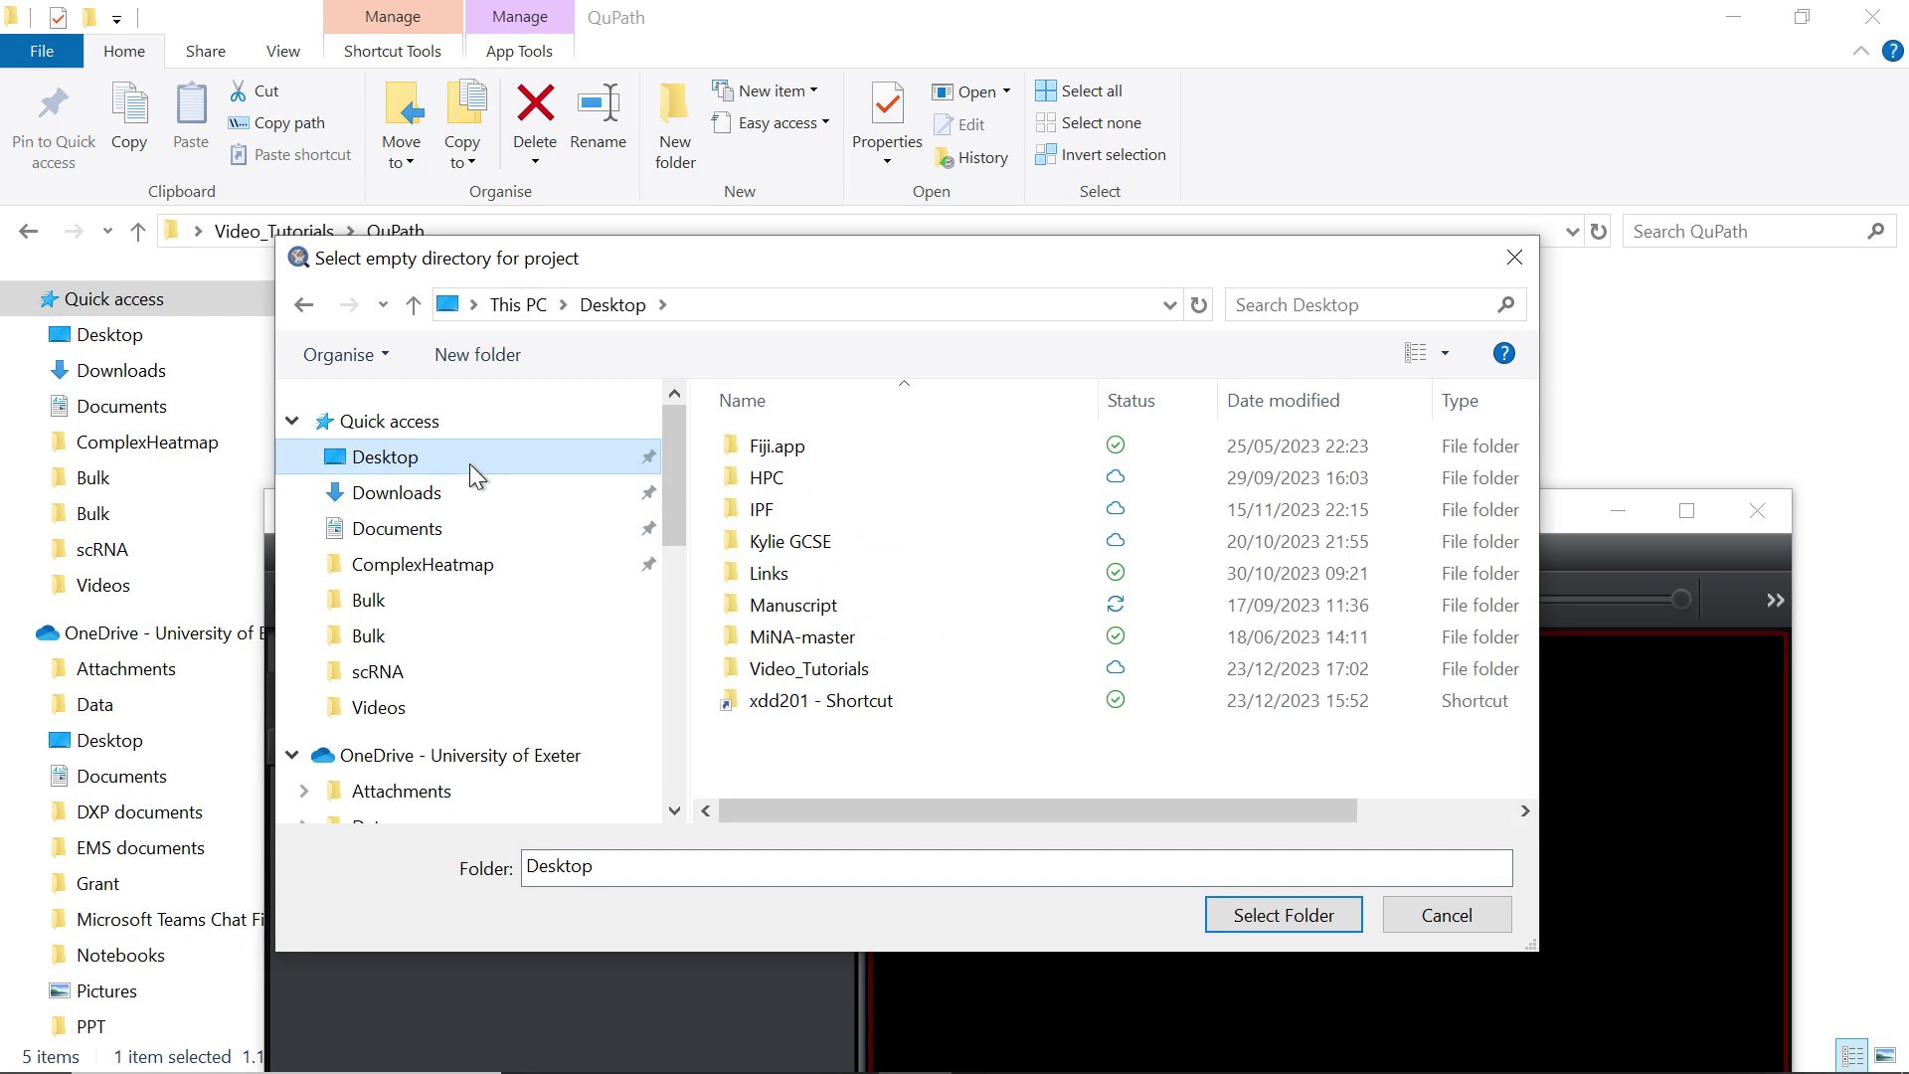
double_click(886, 673)
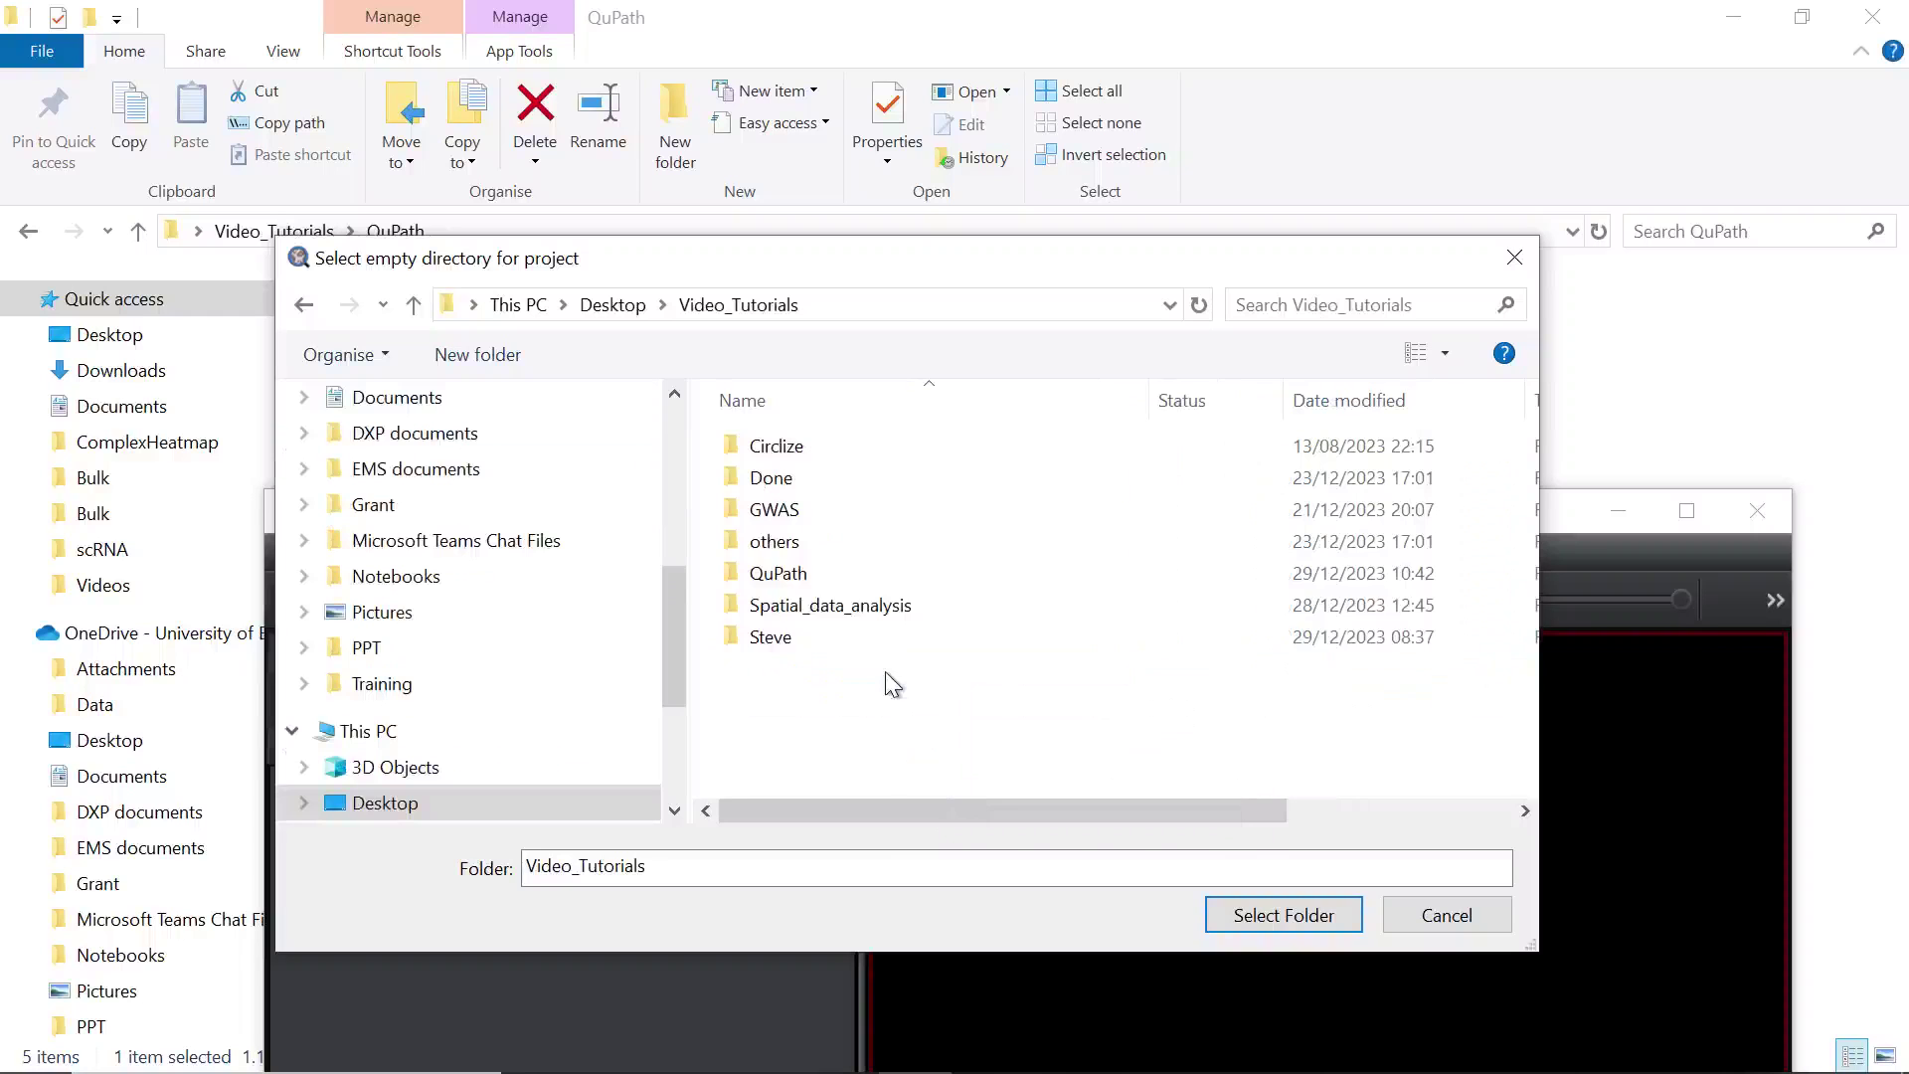
double_click(857, 576)
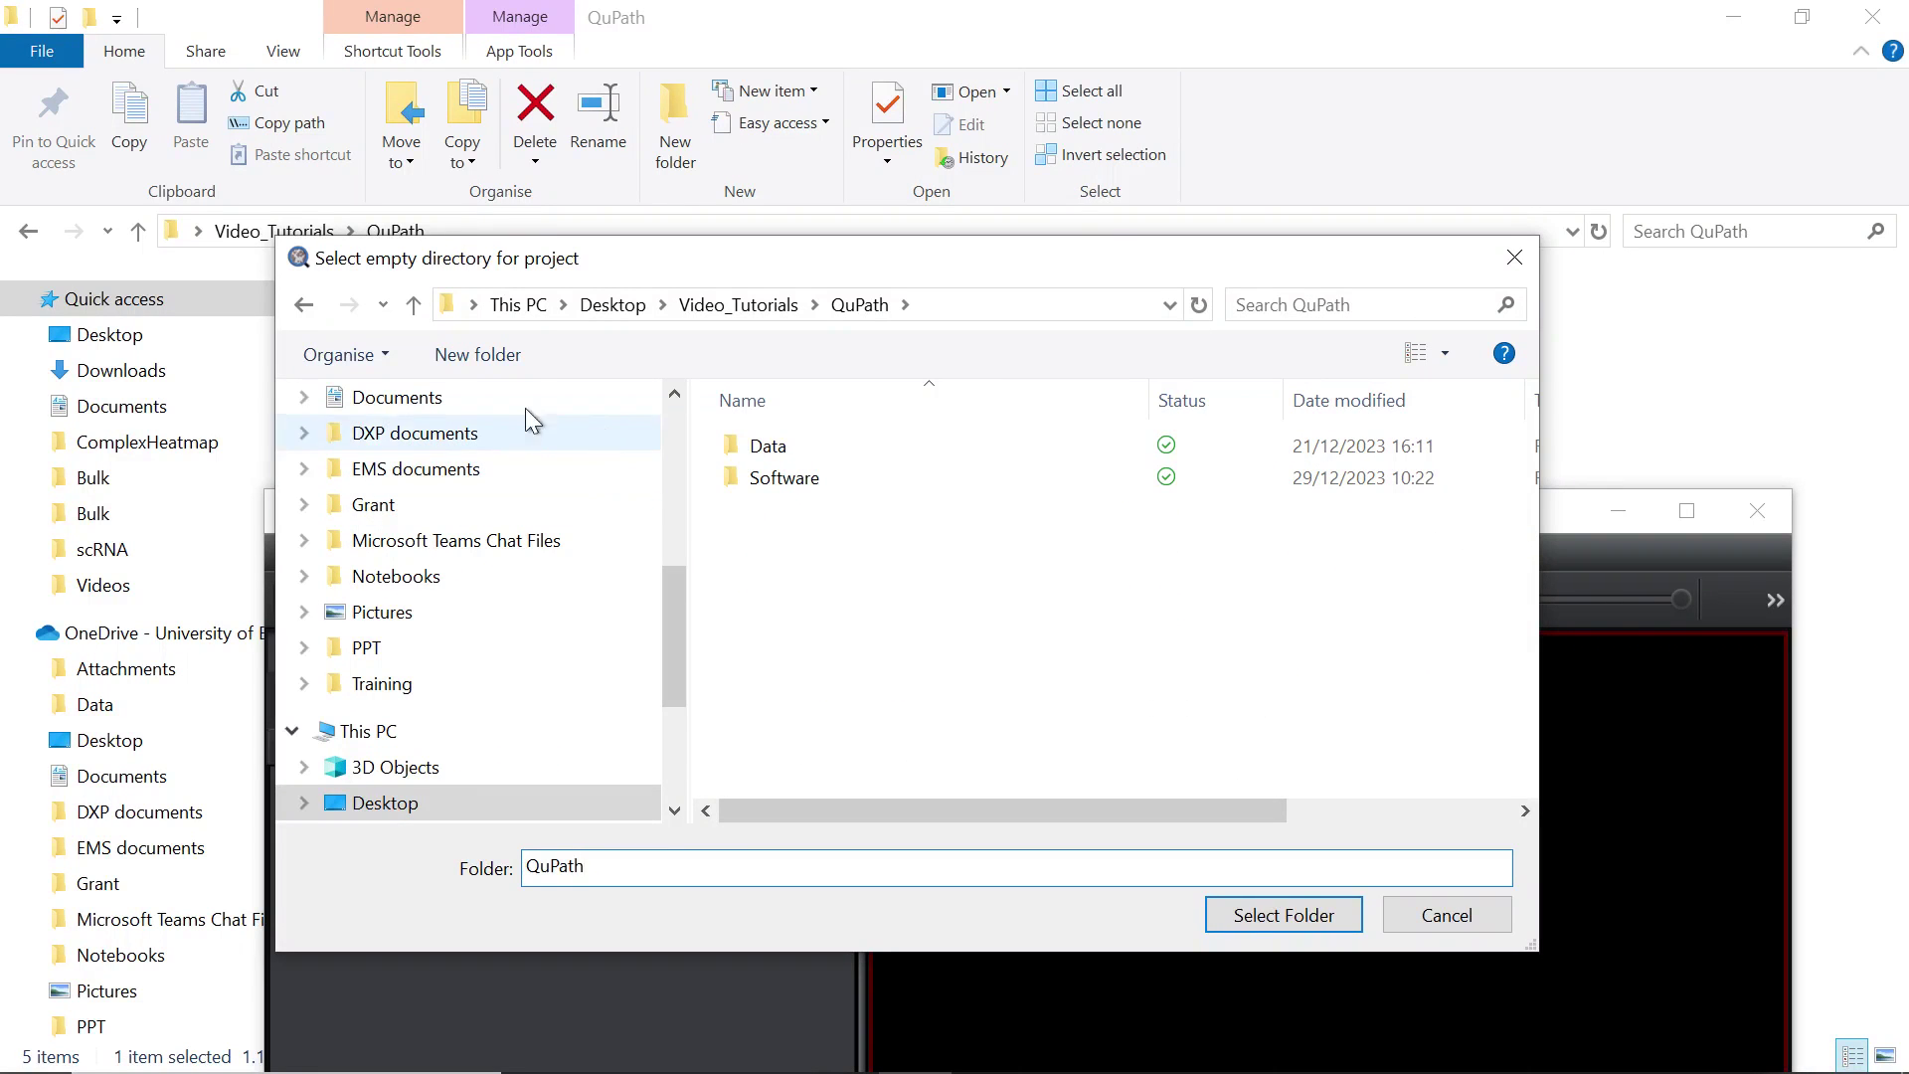
click(485, 356)
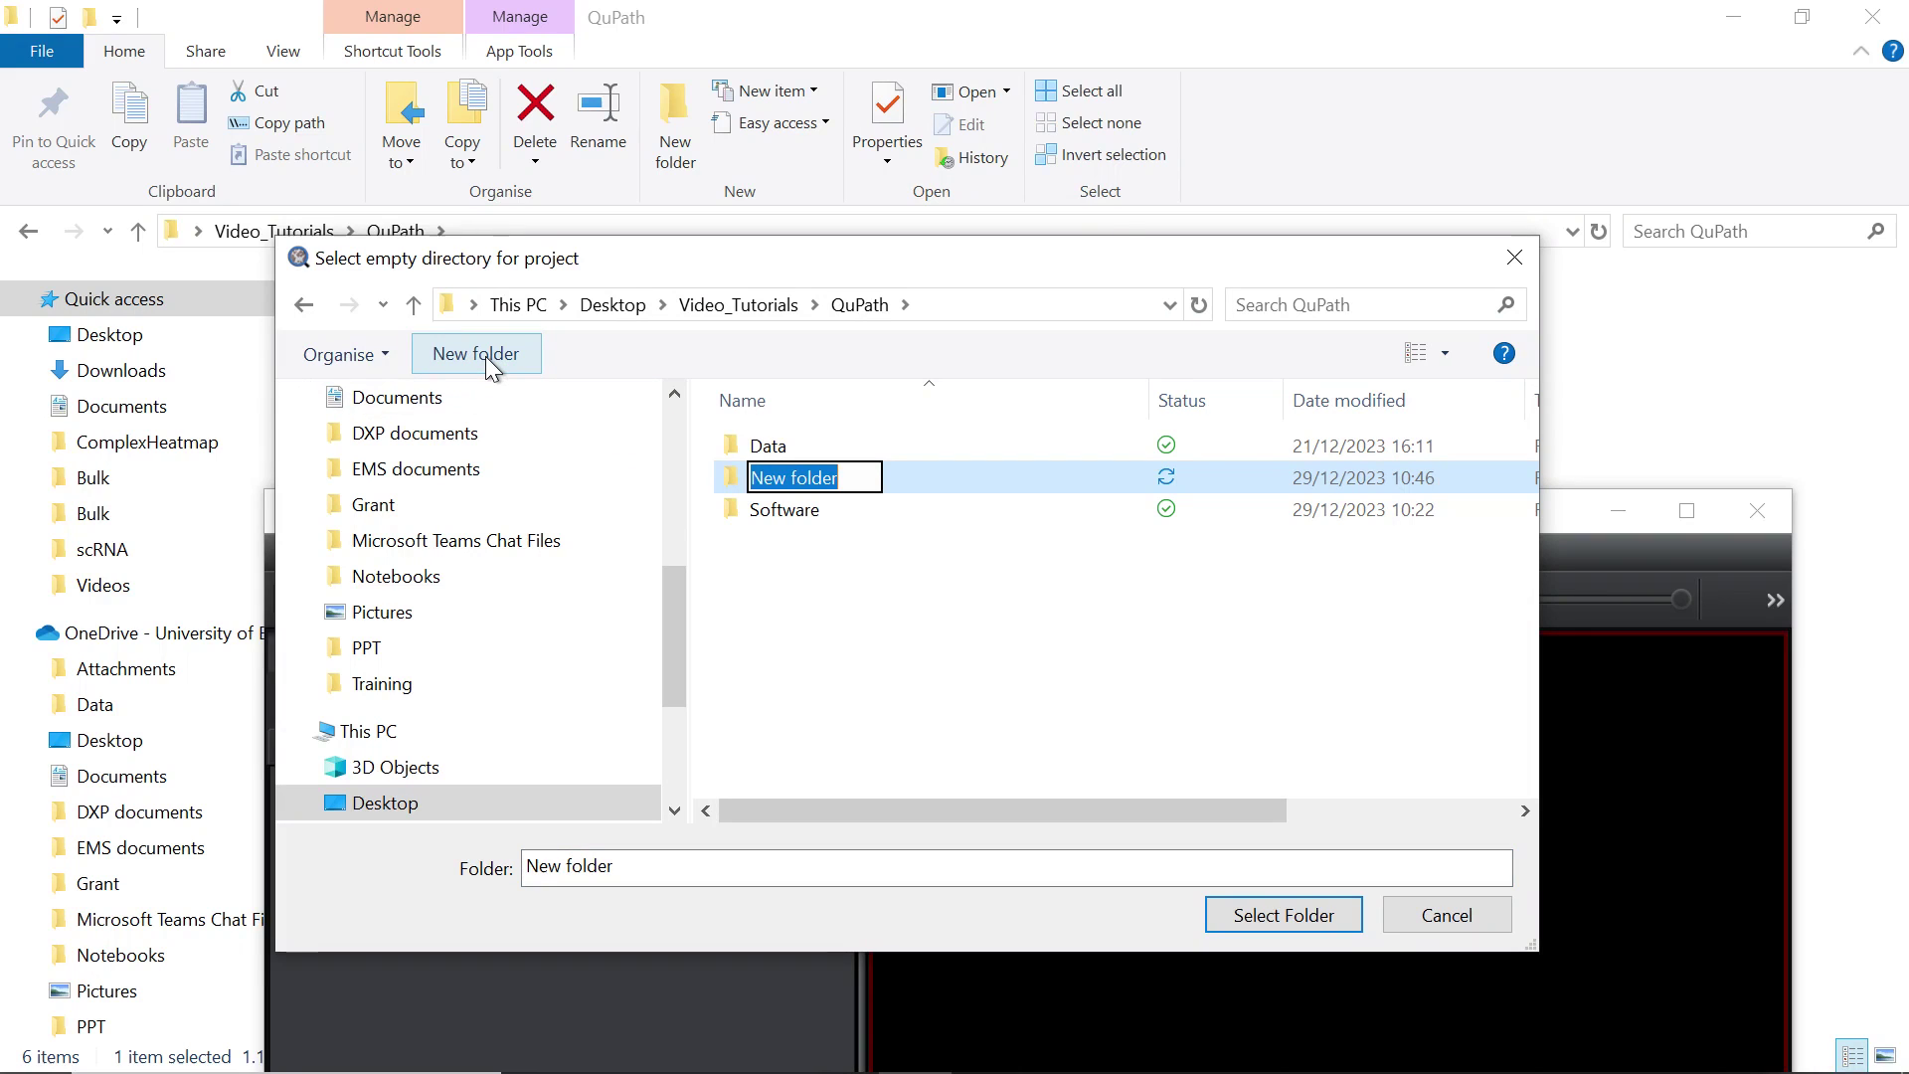
text(Demo)
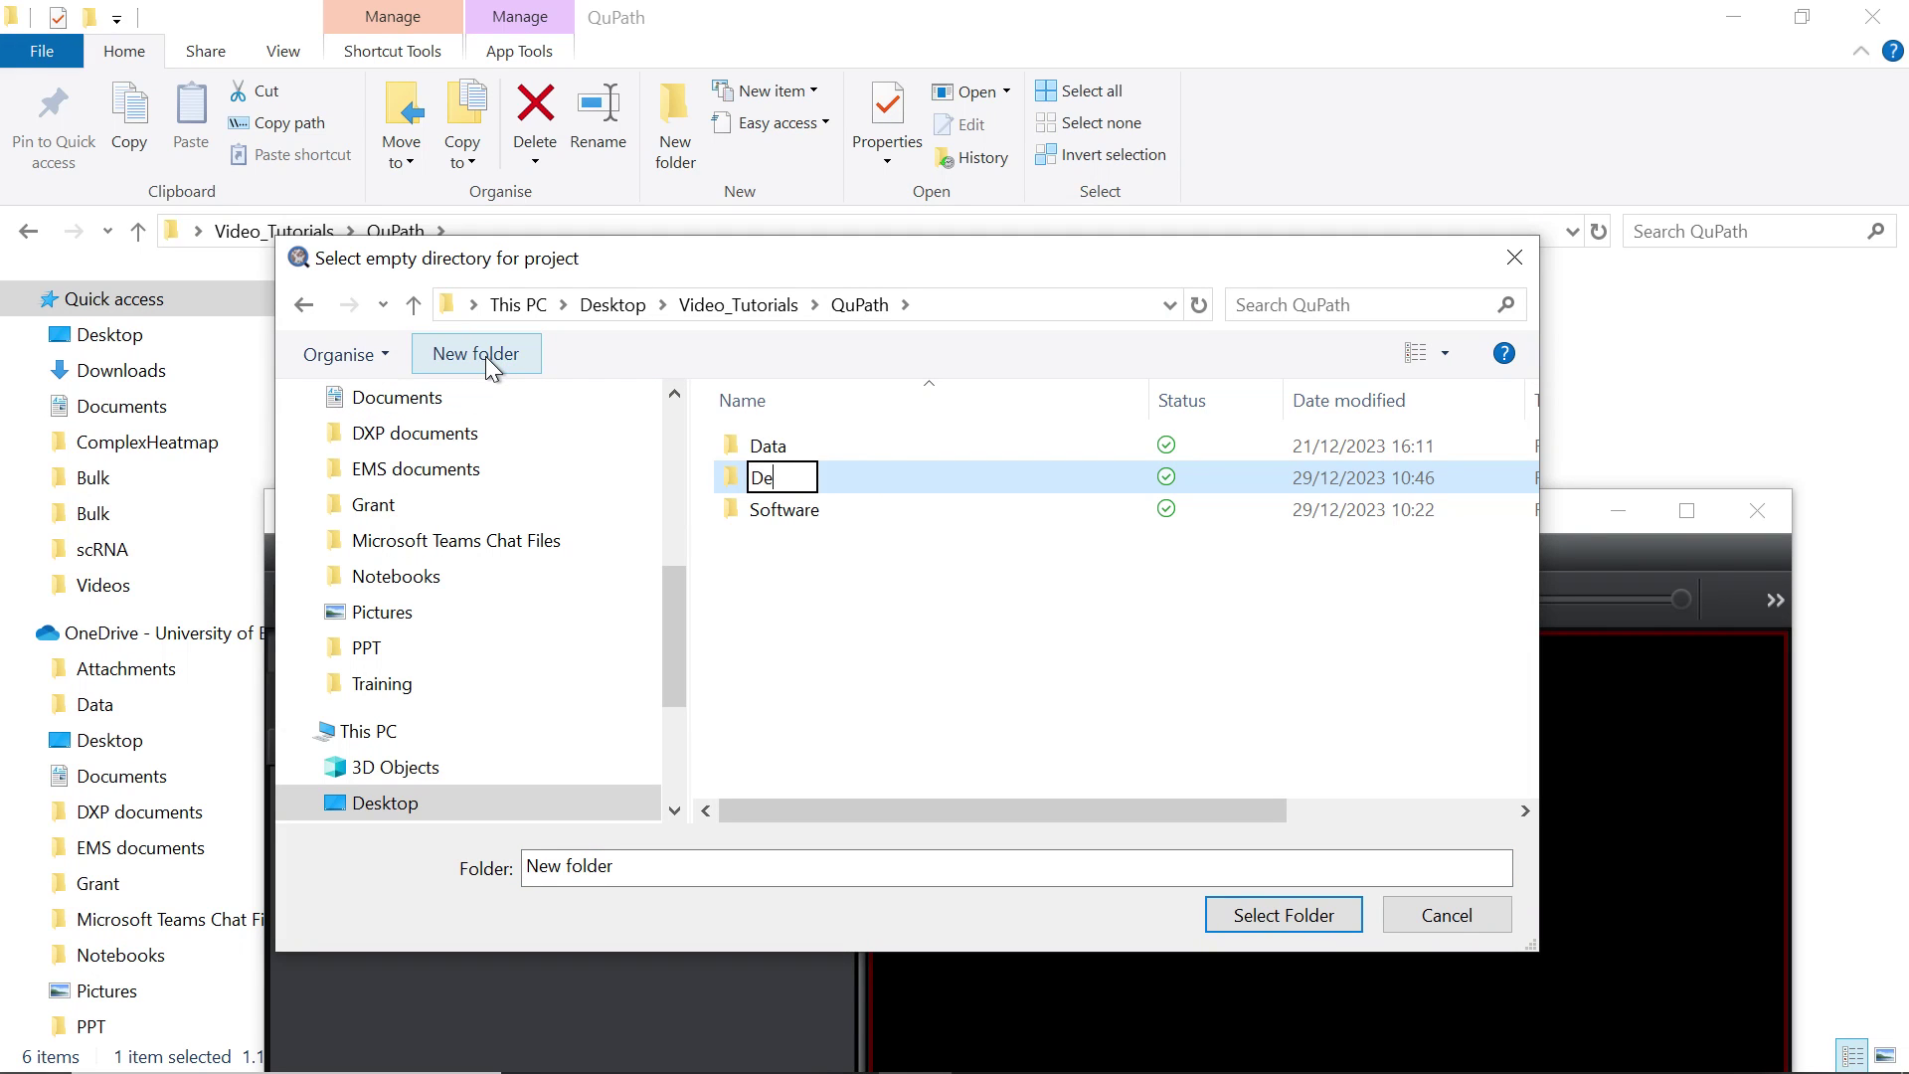
click(733, 492)
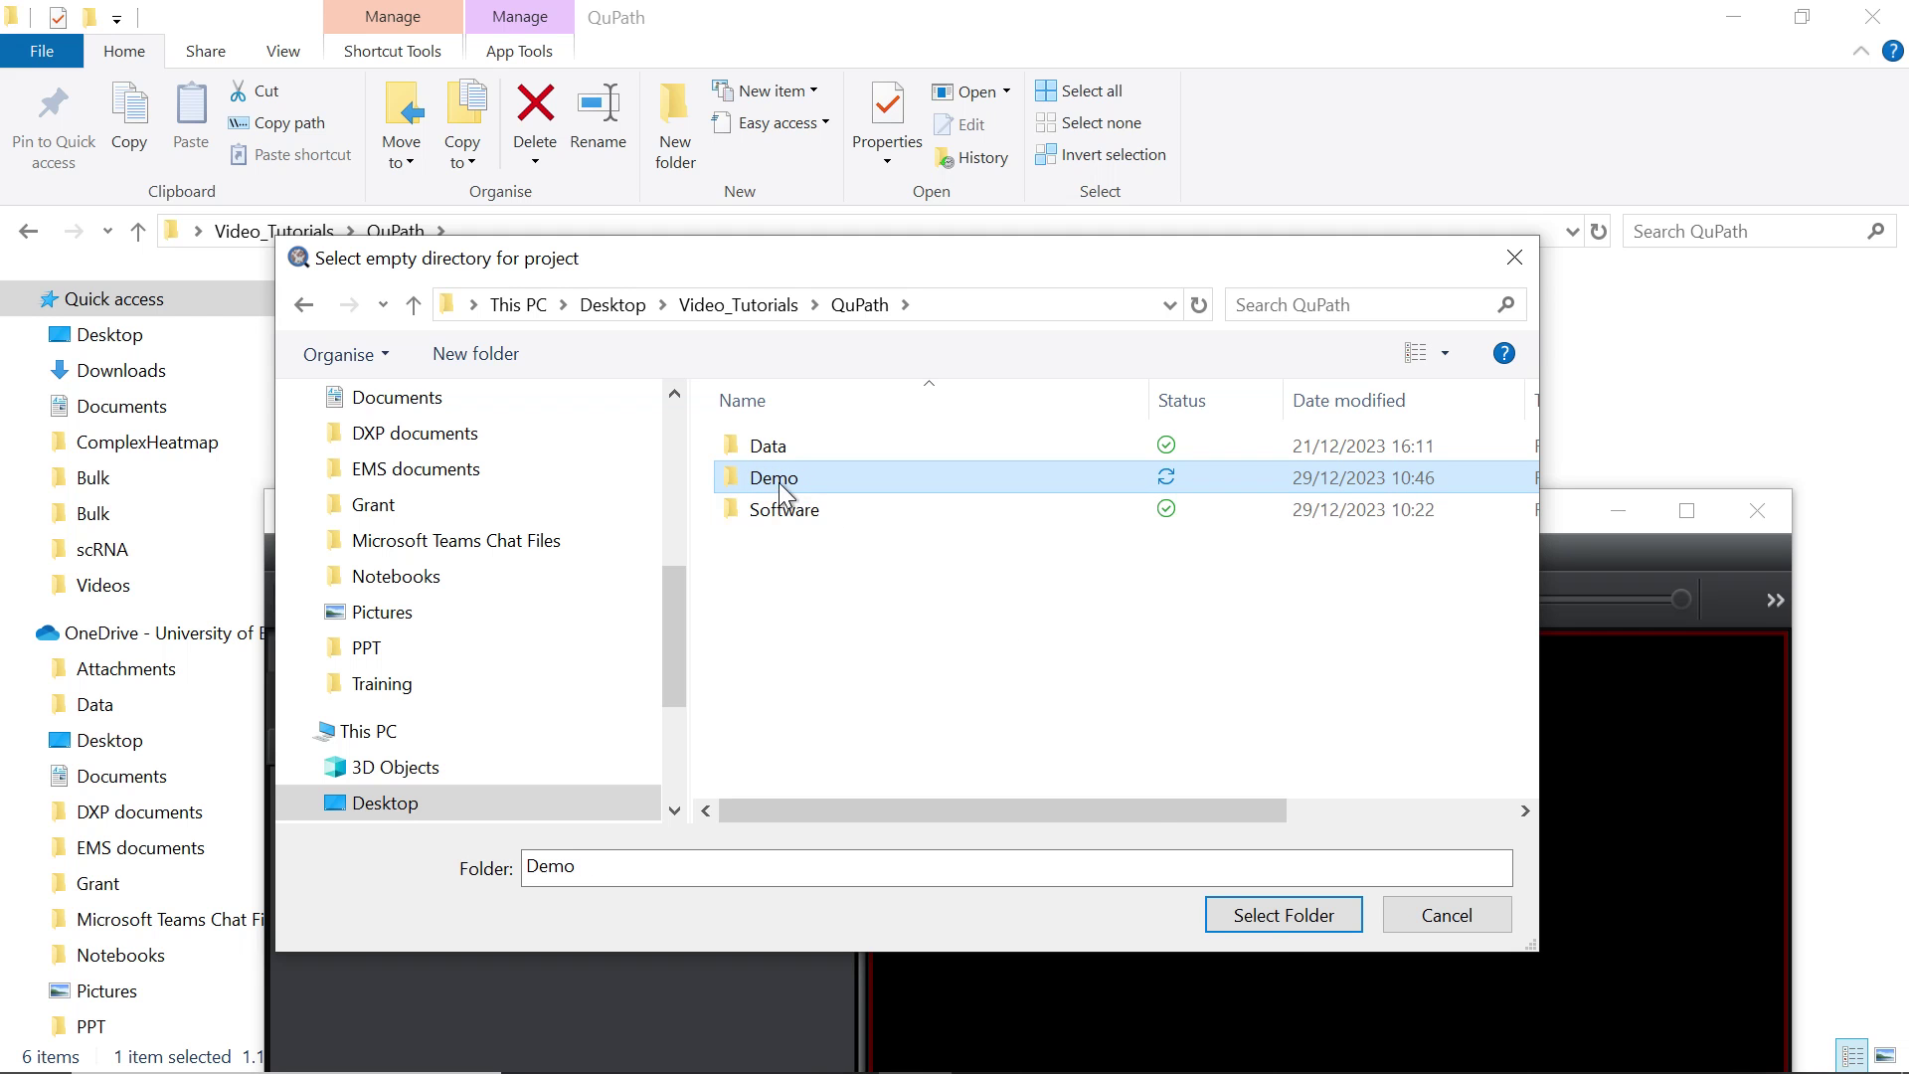
click(1277, 923)
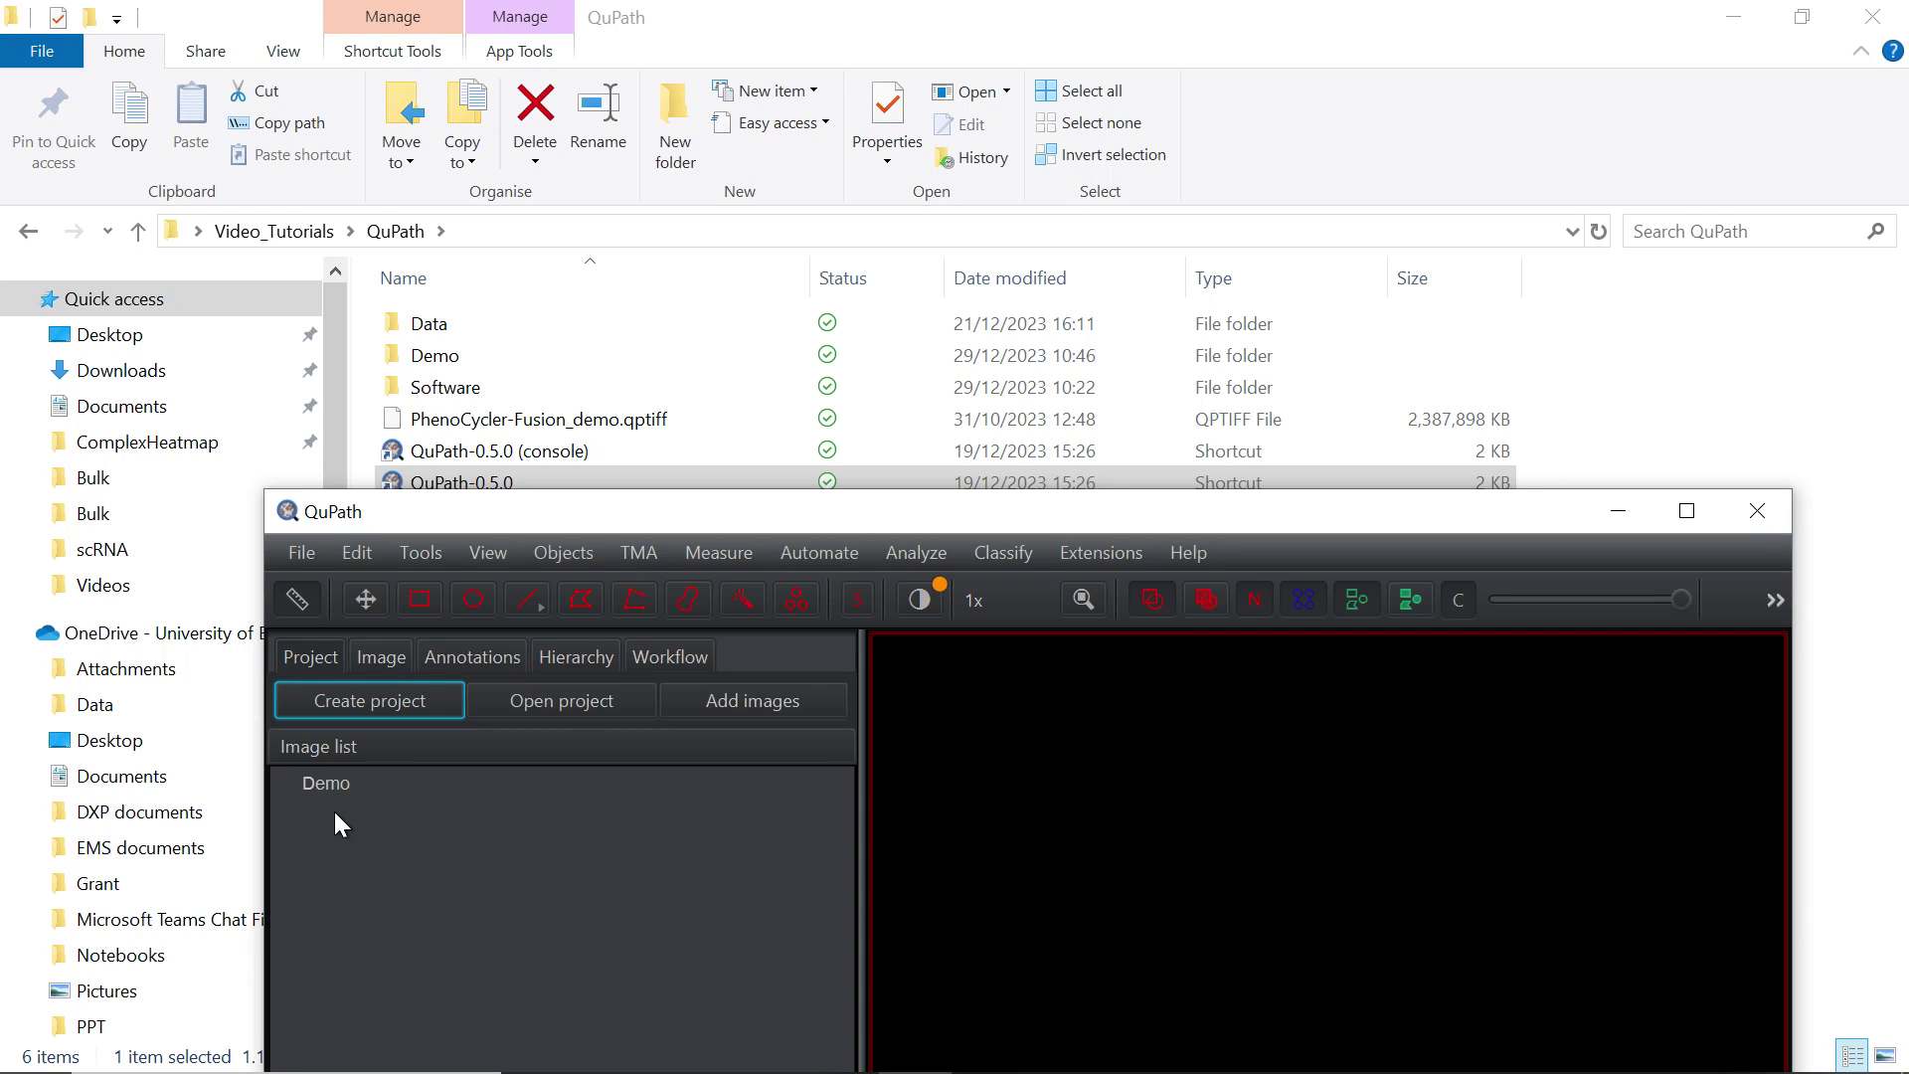
Import PhenoCycler-Fusion_demo.qptiff into the Demo project with the default import options
click(760, 706)
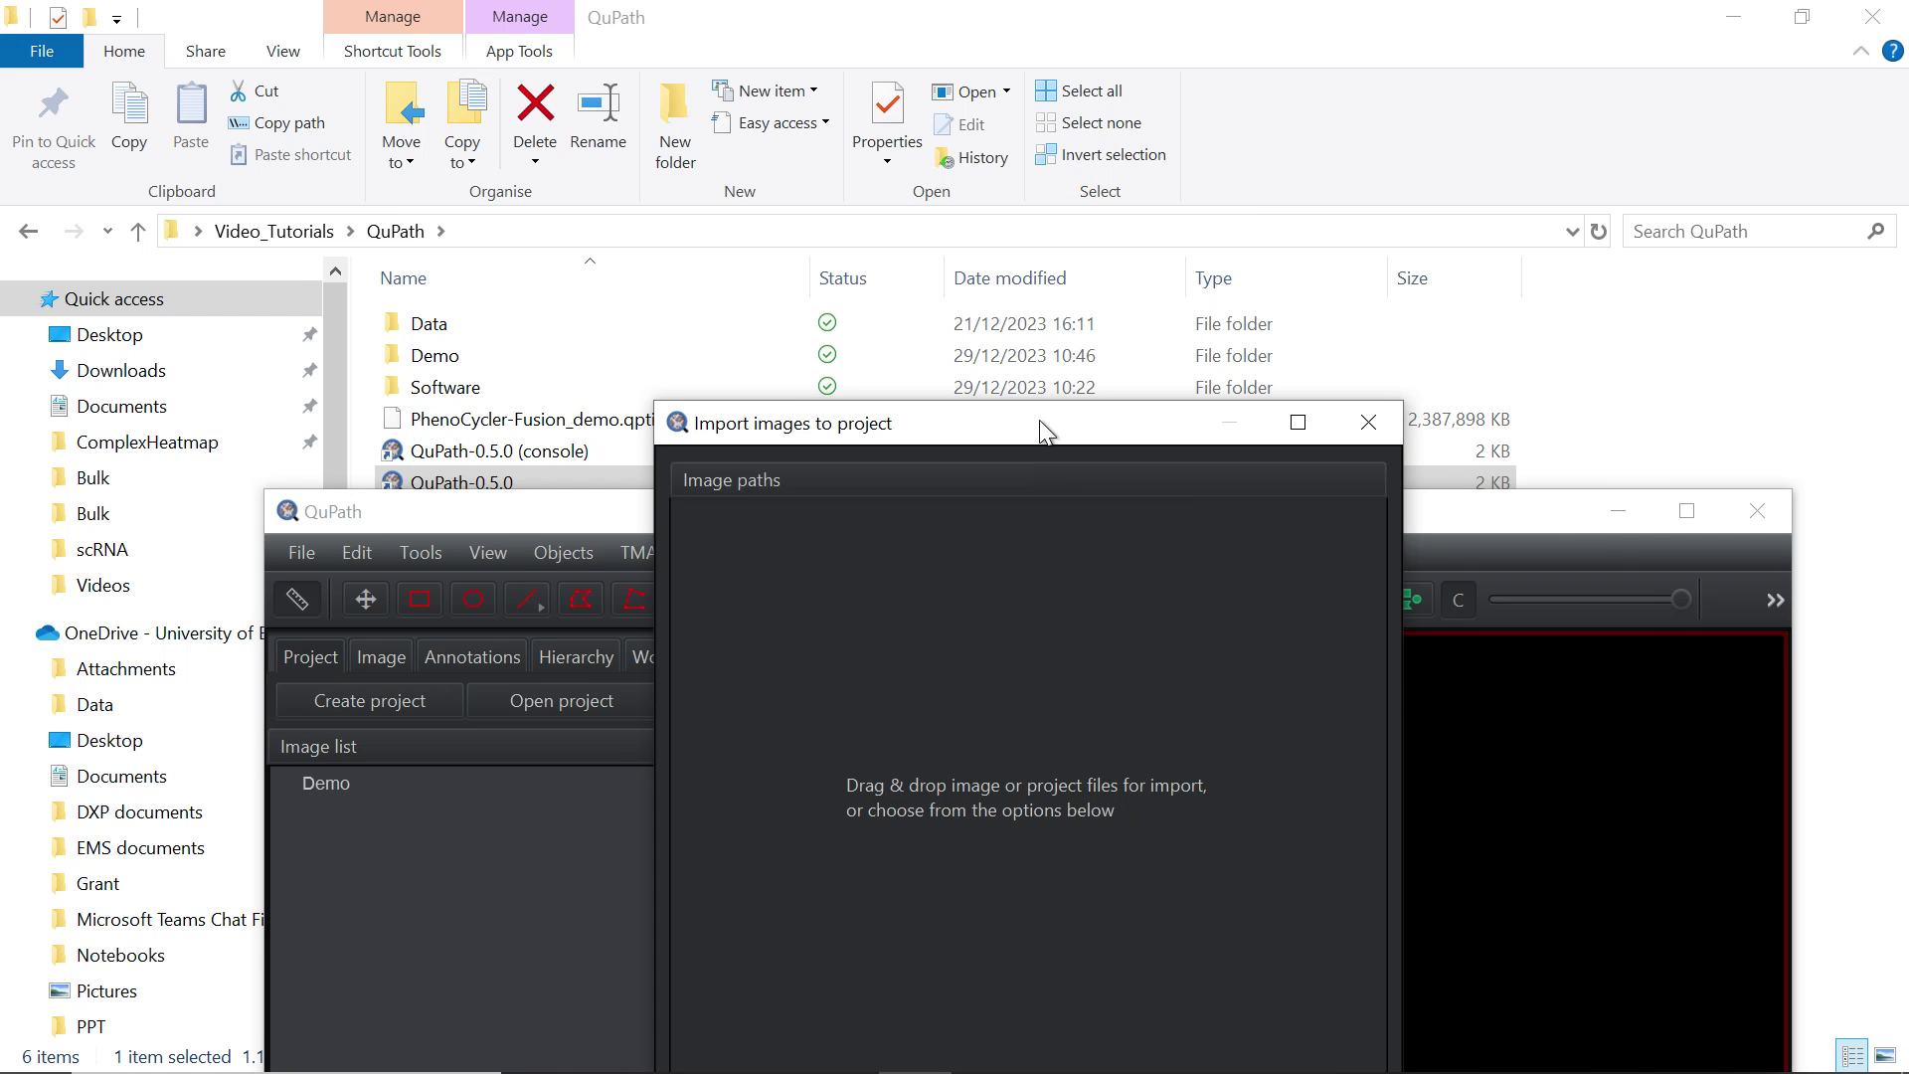
drag(1040, 419, 1329, 343)
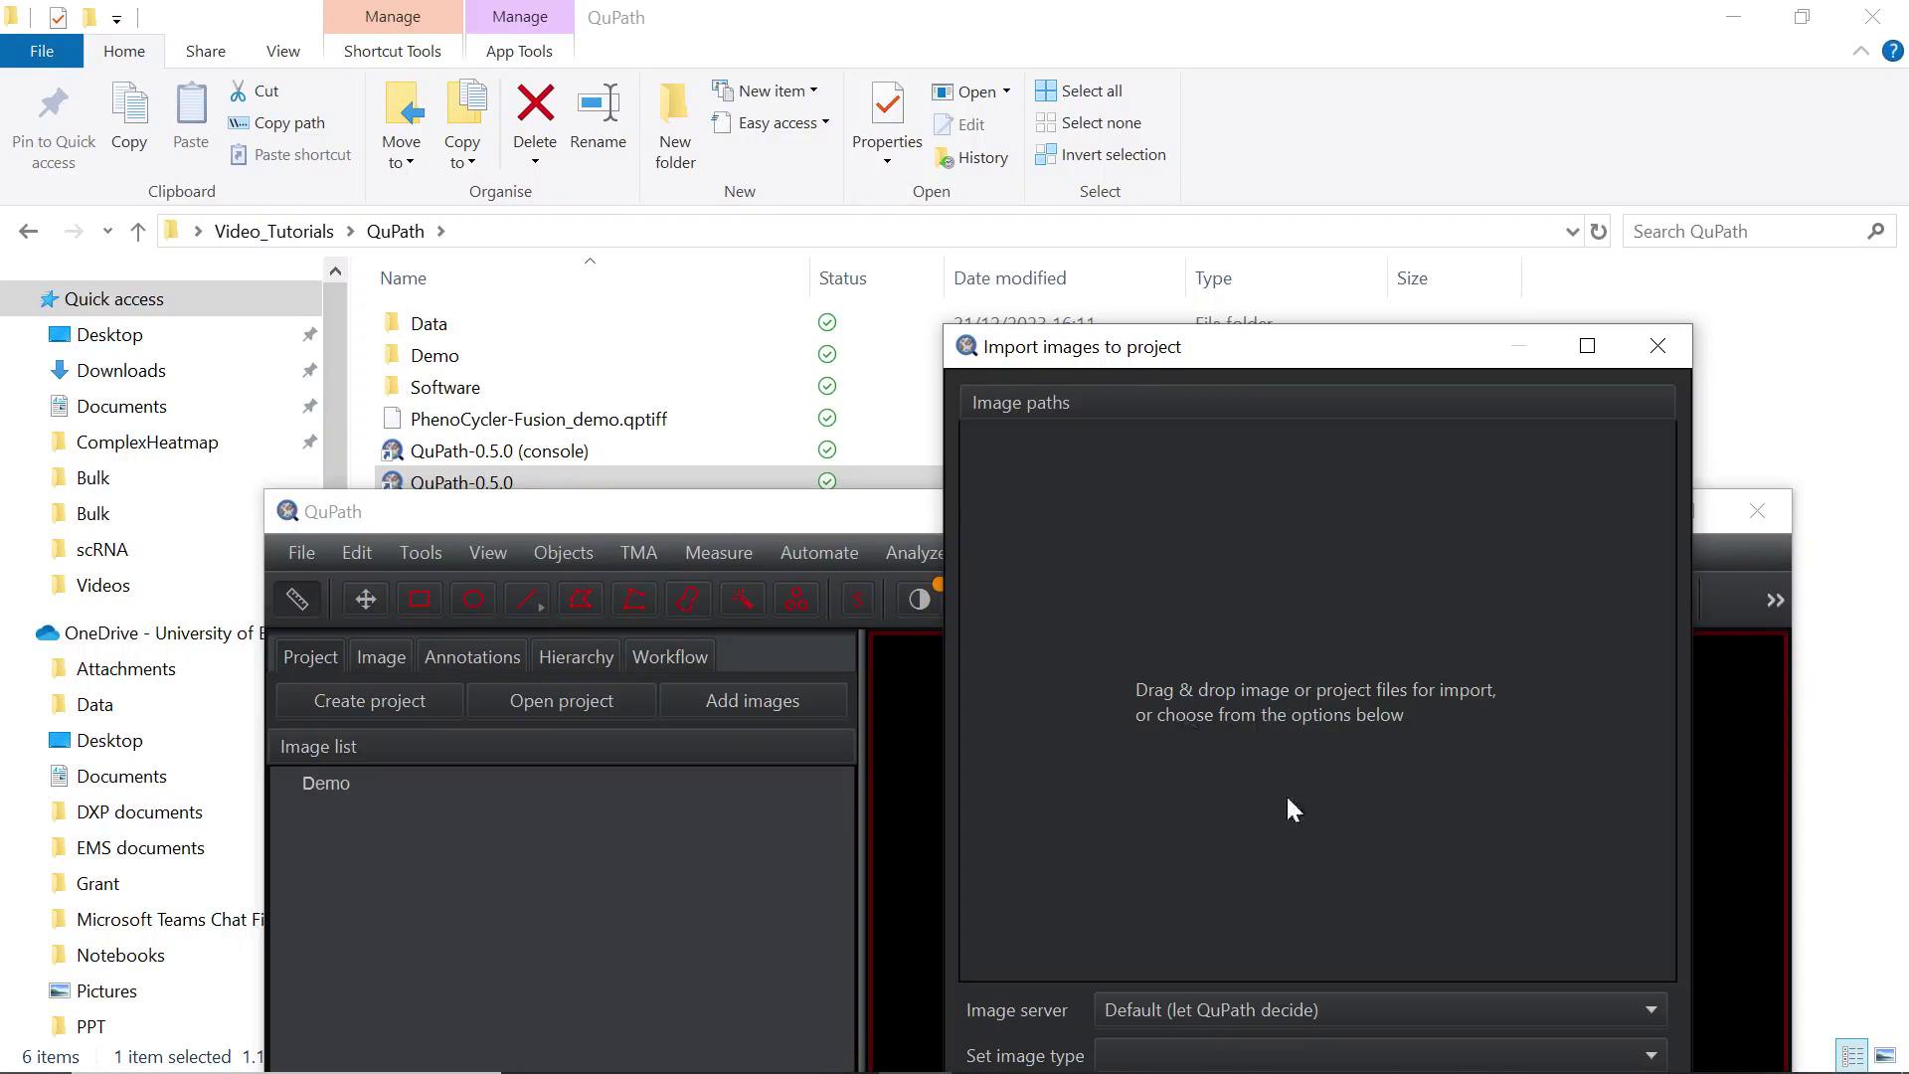
click(479, 424)
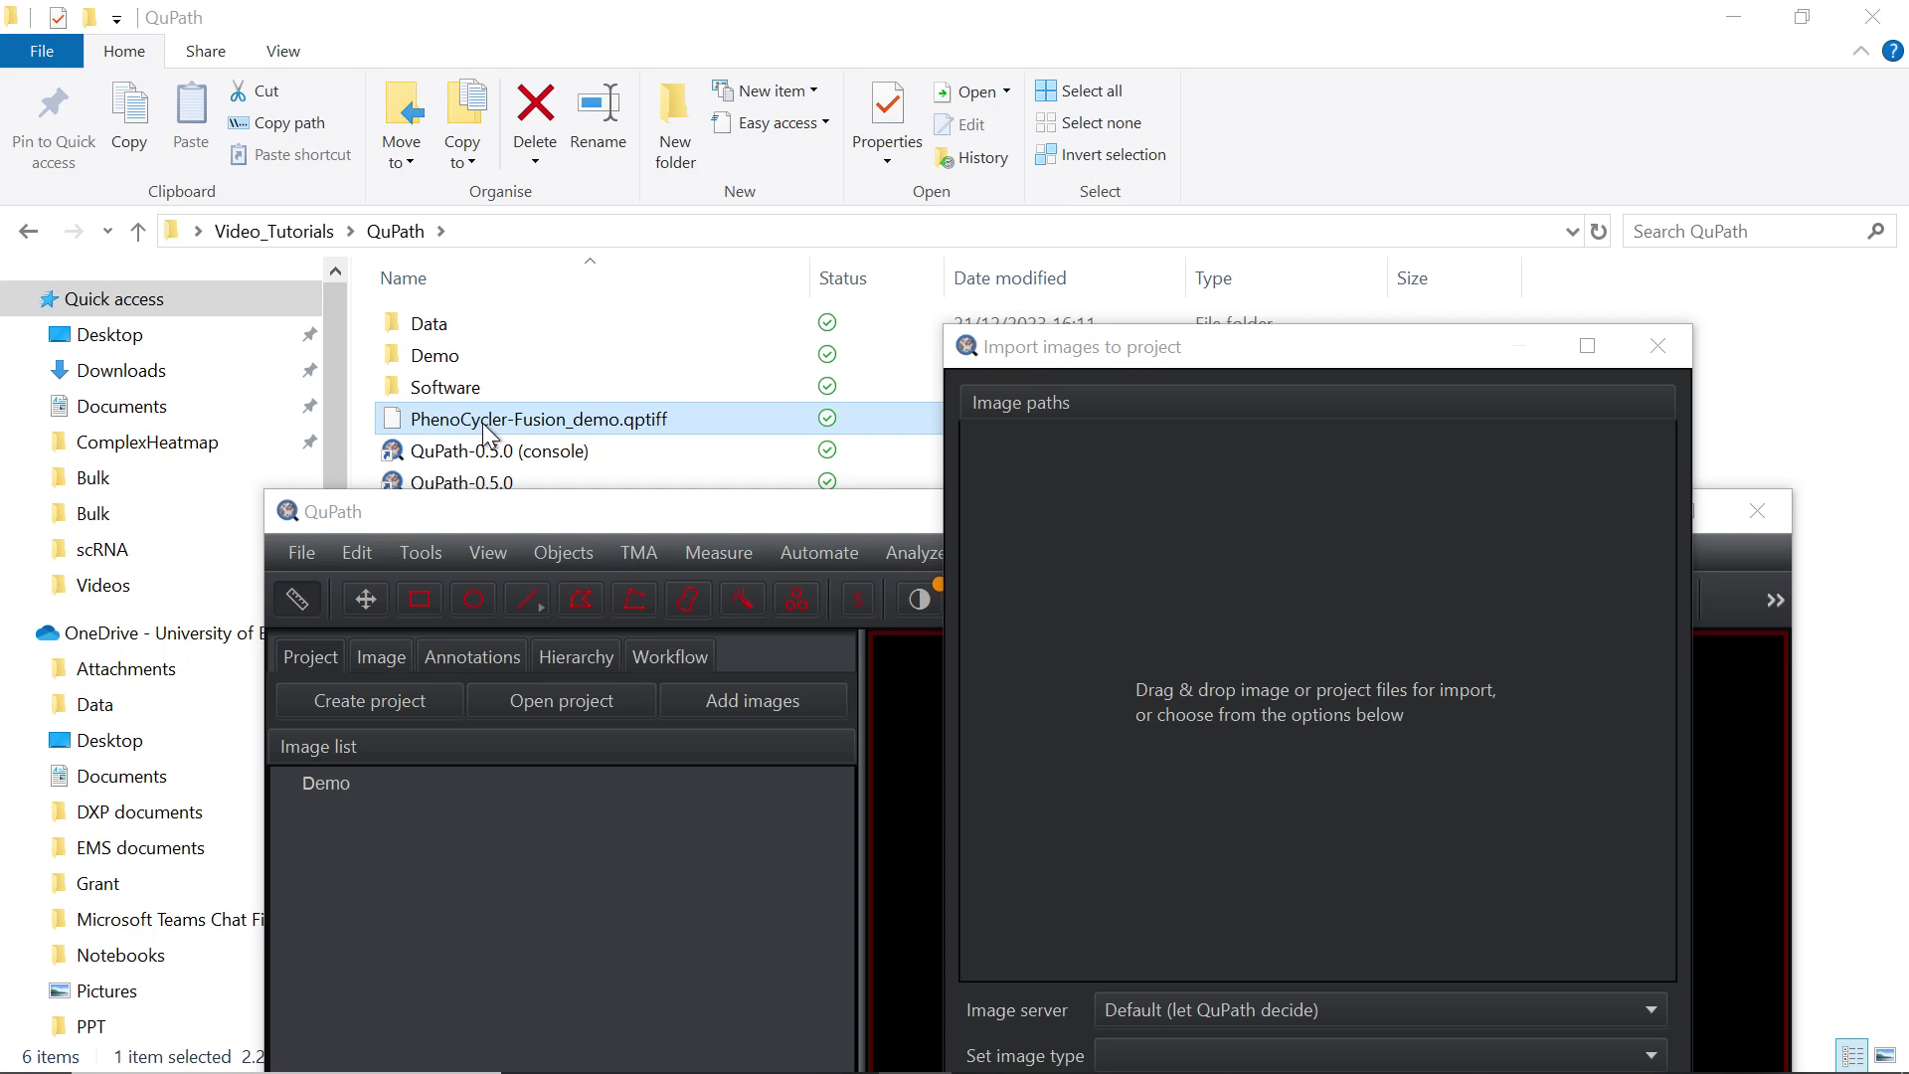
drag(484, 435, 1257, 772)
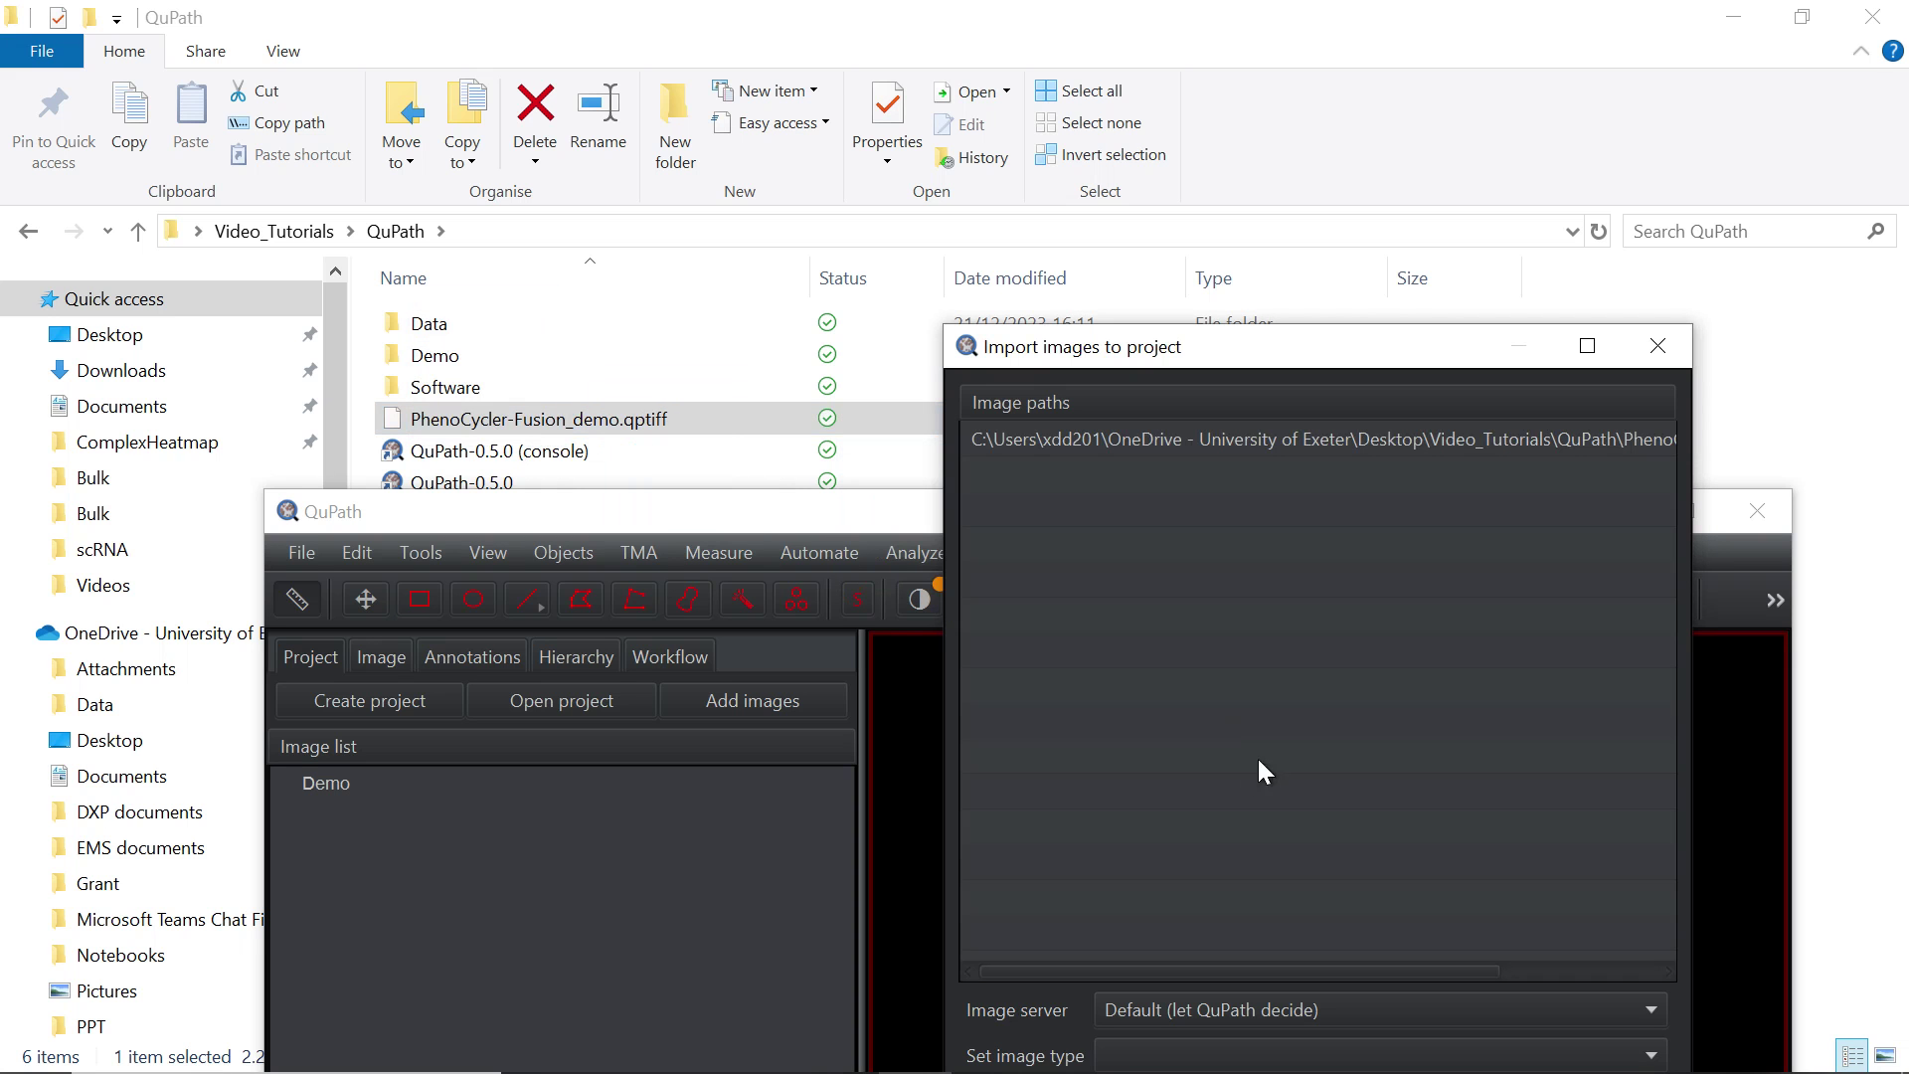
click(1165, 443)
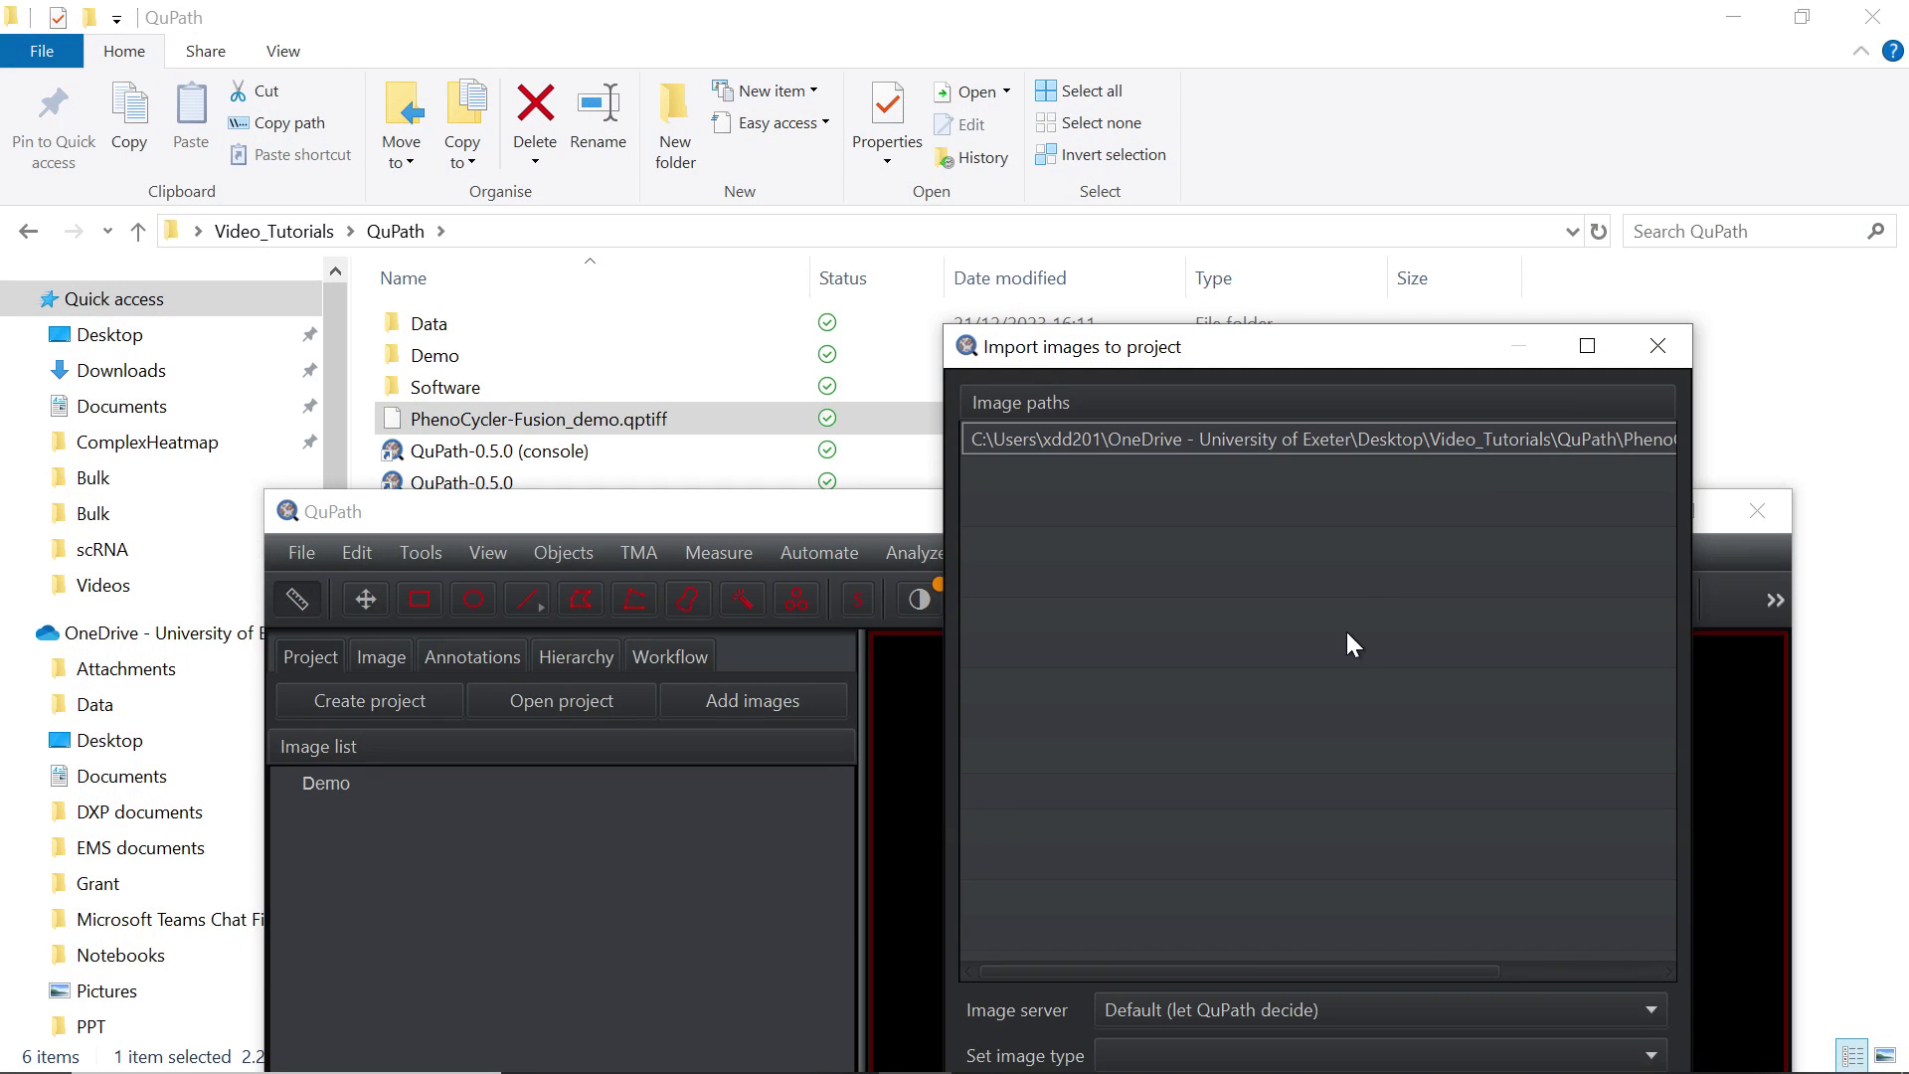
double_click(1318, 348)
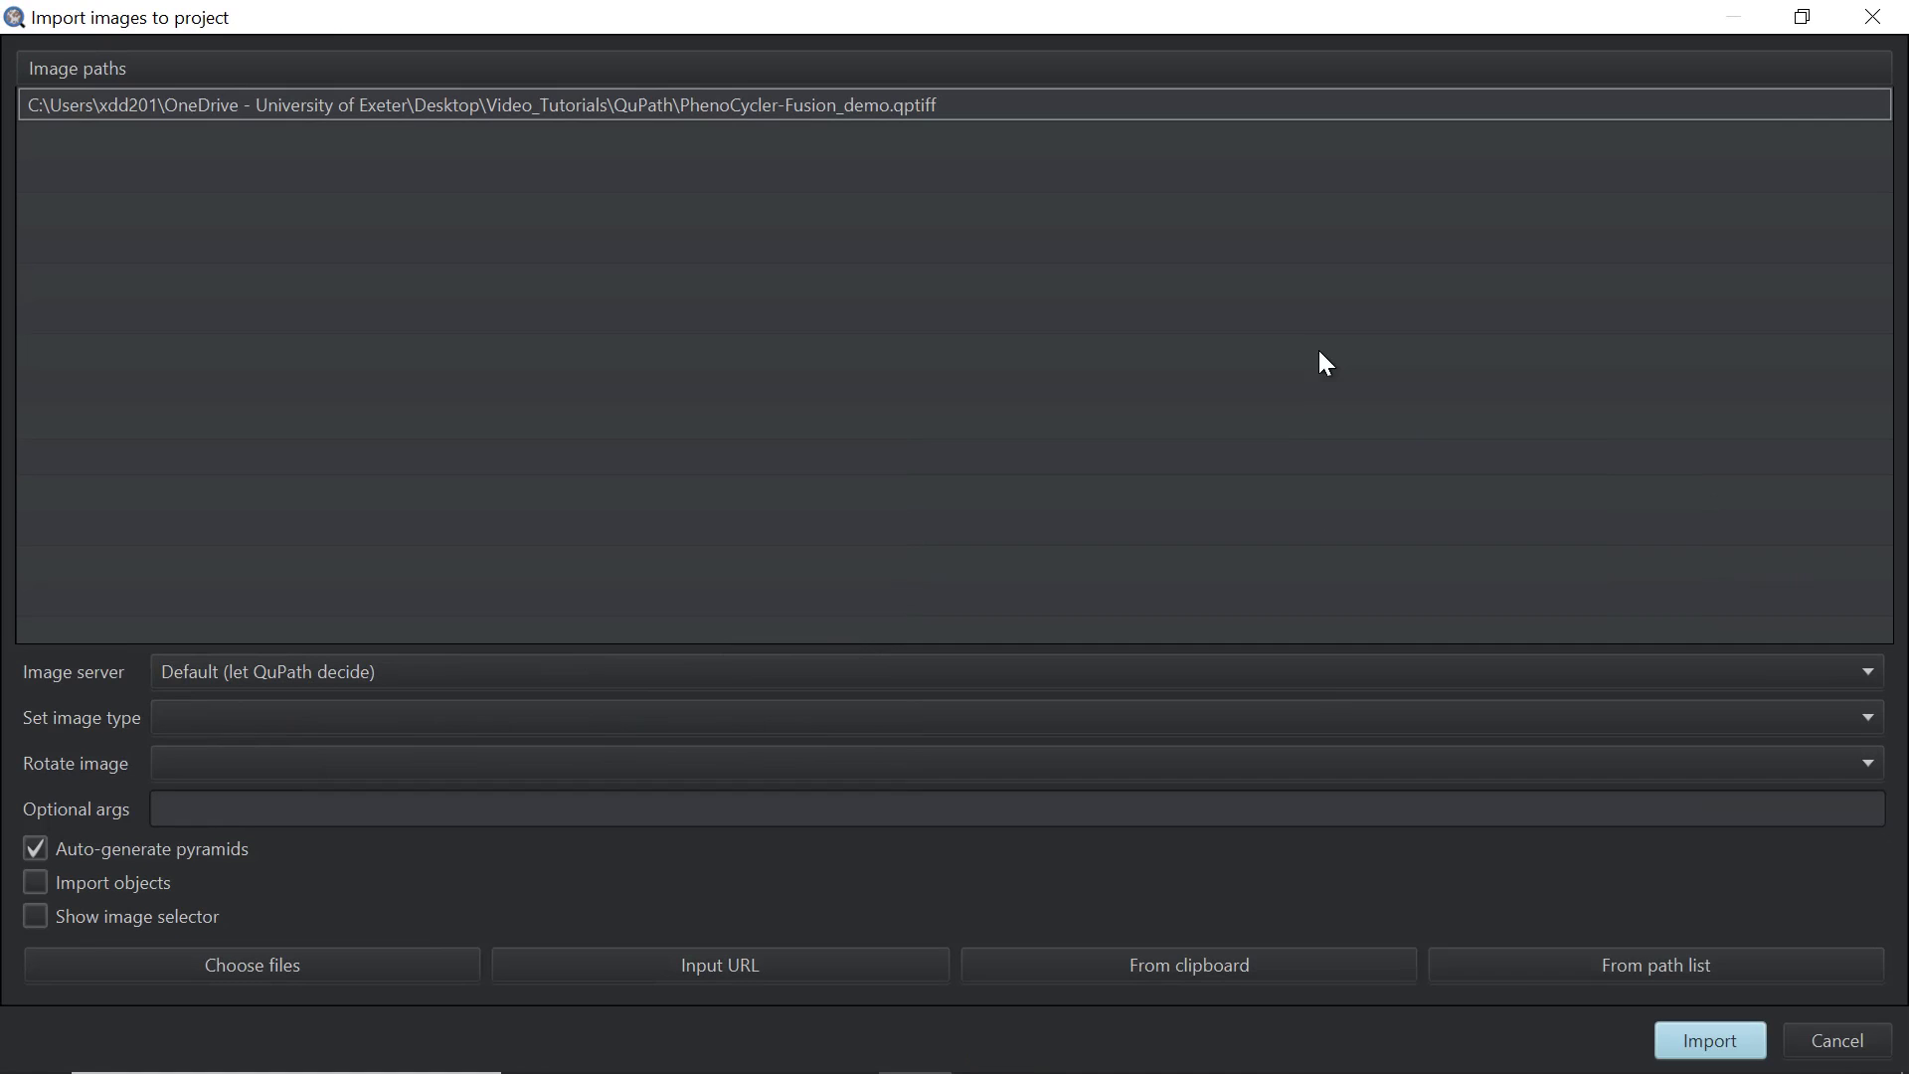
click(1702, 1058)
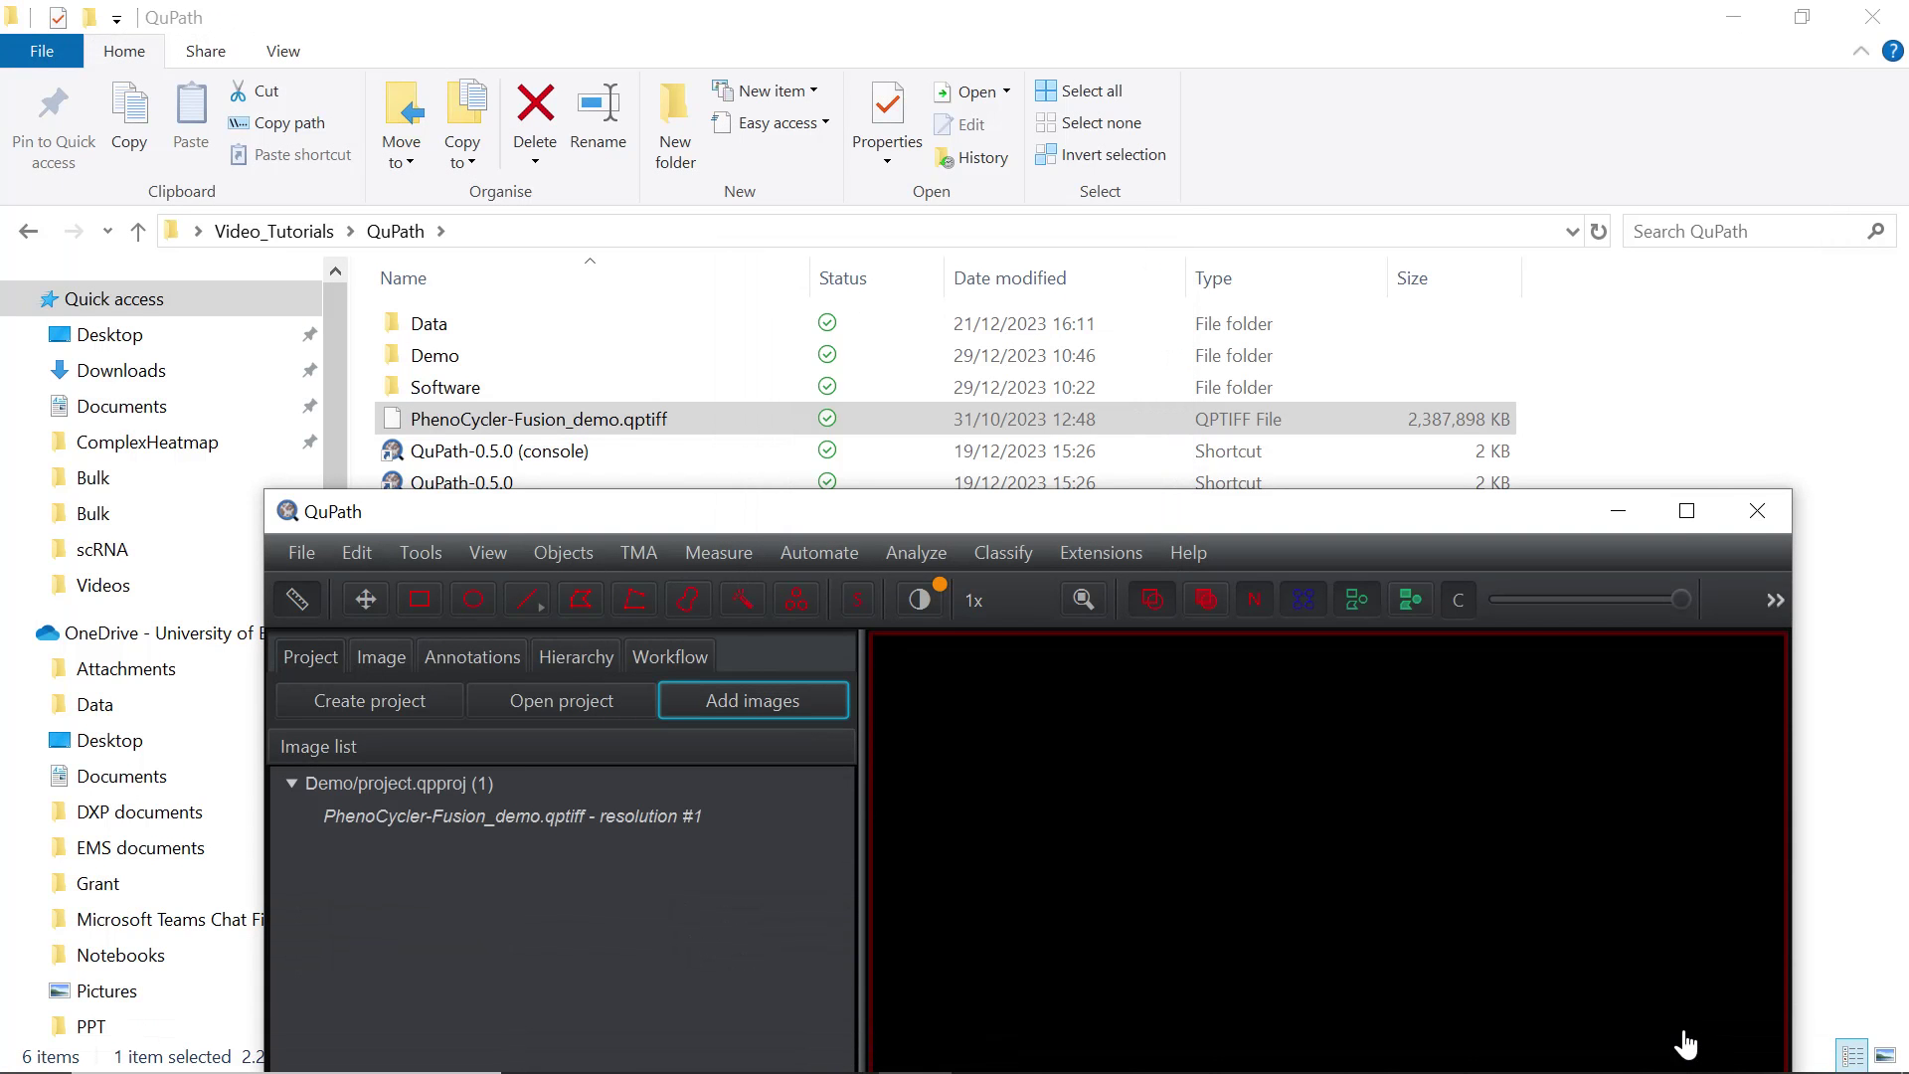
Open the imported PhenoCycler-Fusion_demo image in the maximized window as Fluorescence and display its image properties
click(1687, 513)
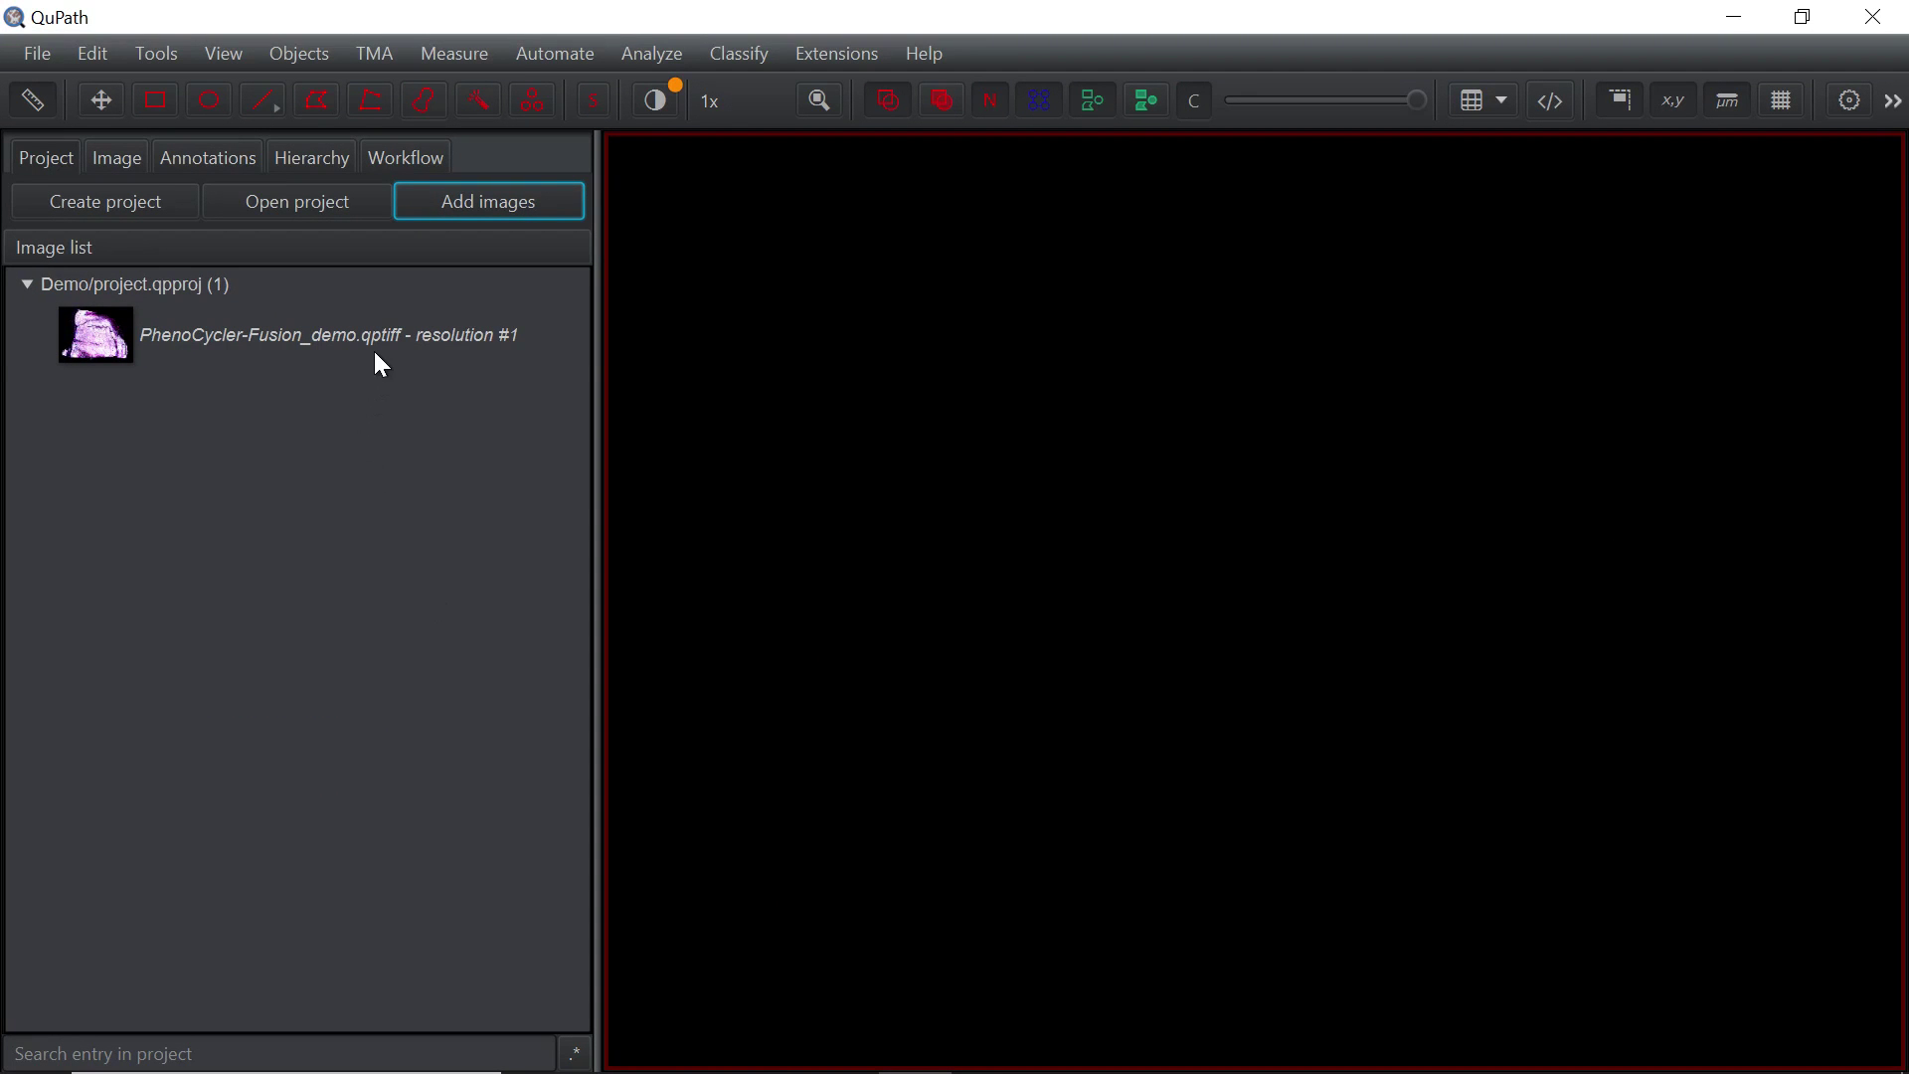
click(267, 343)
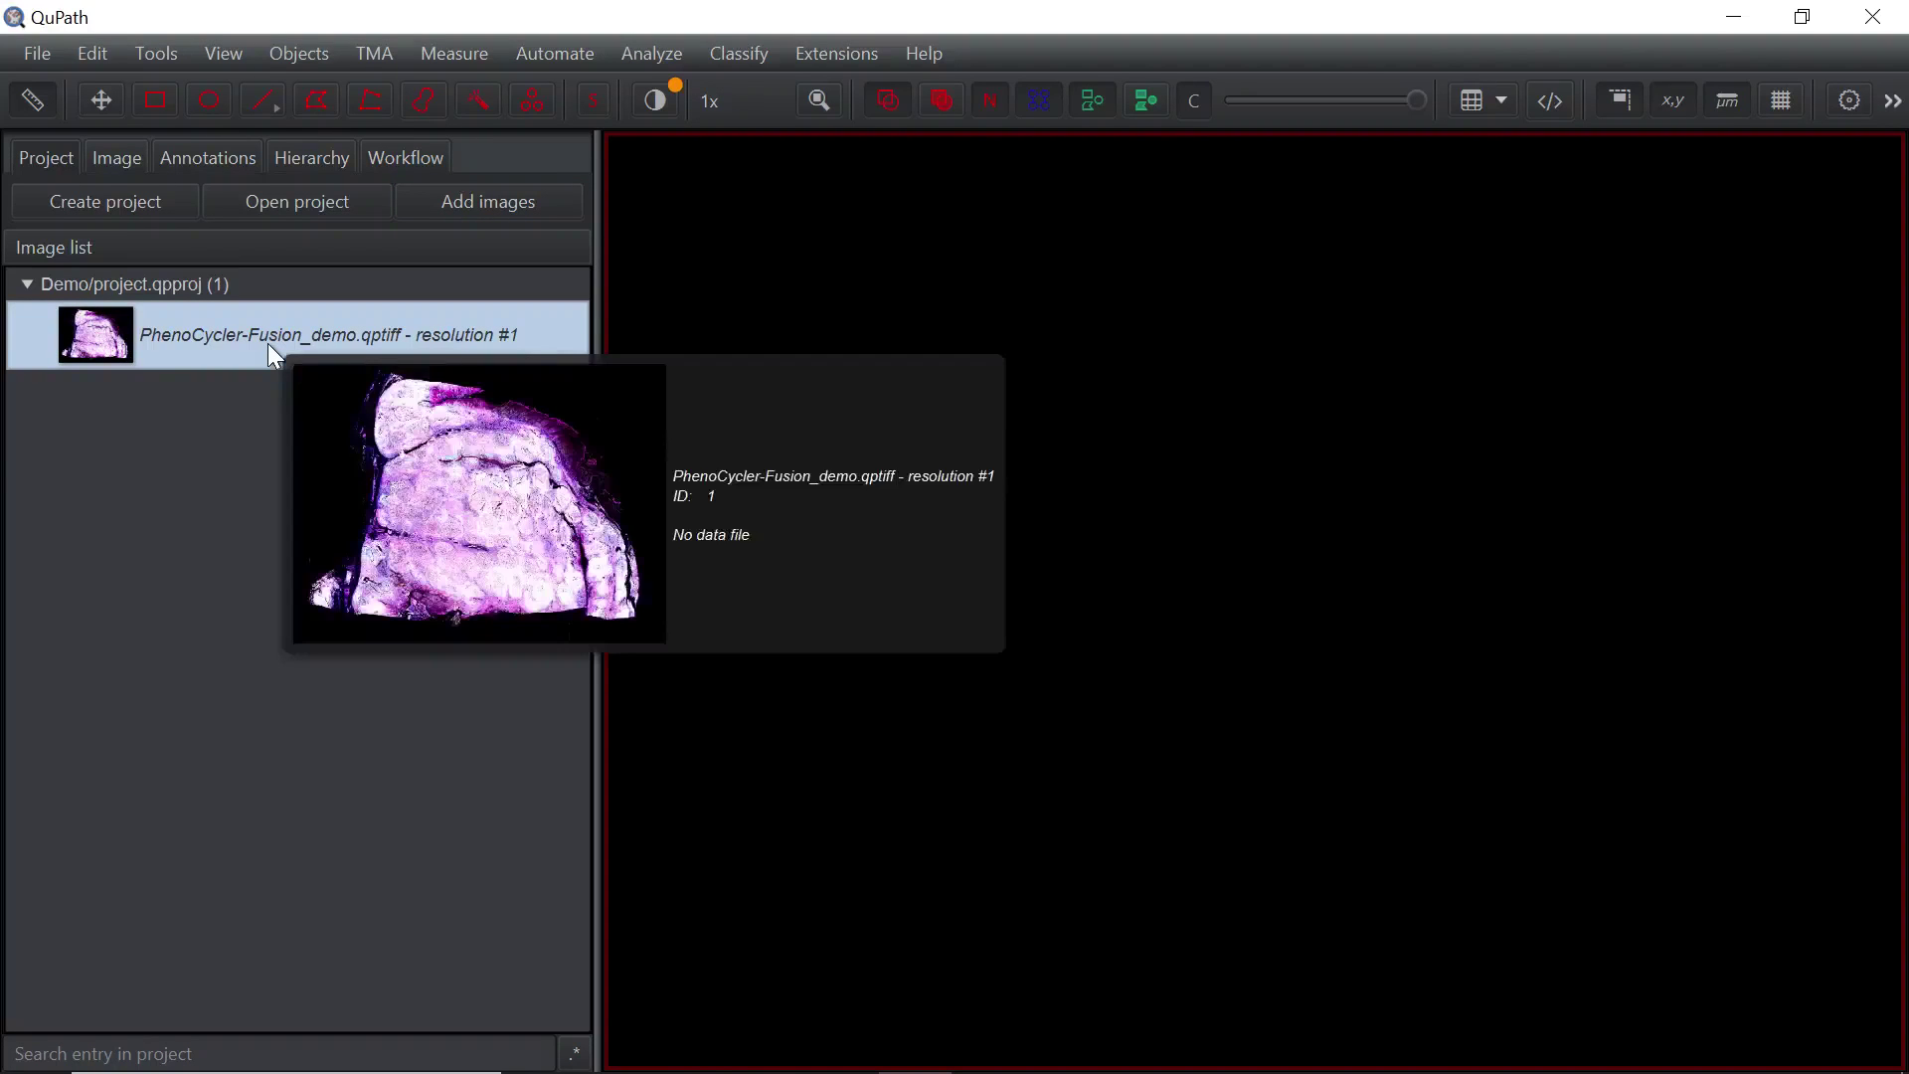
double_click(267, 343)
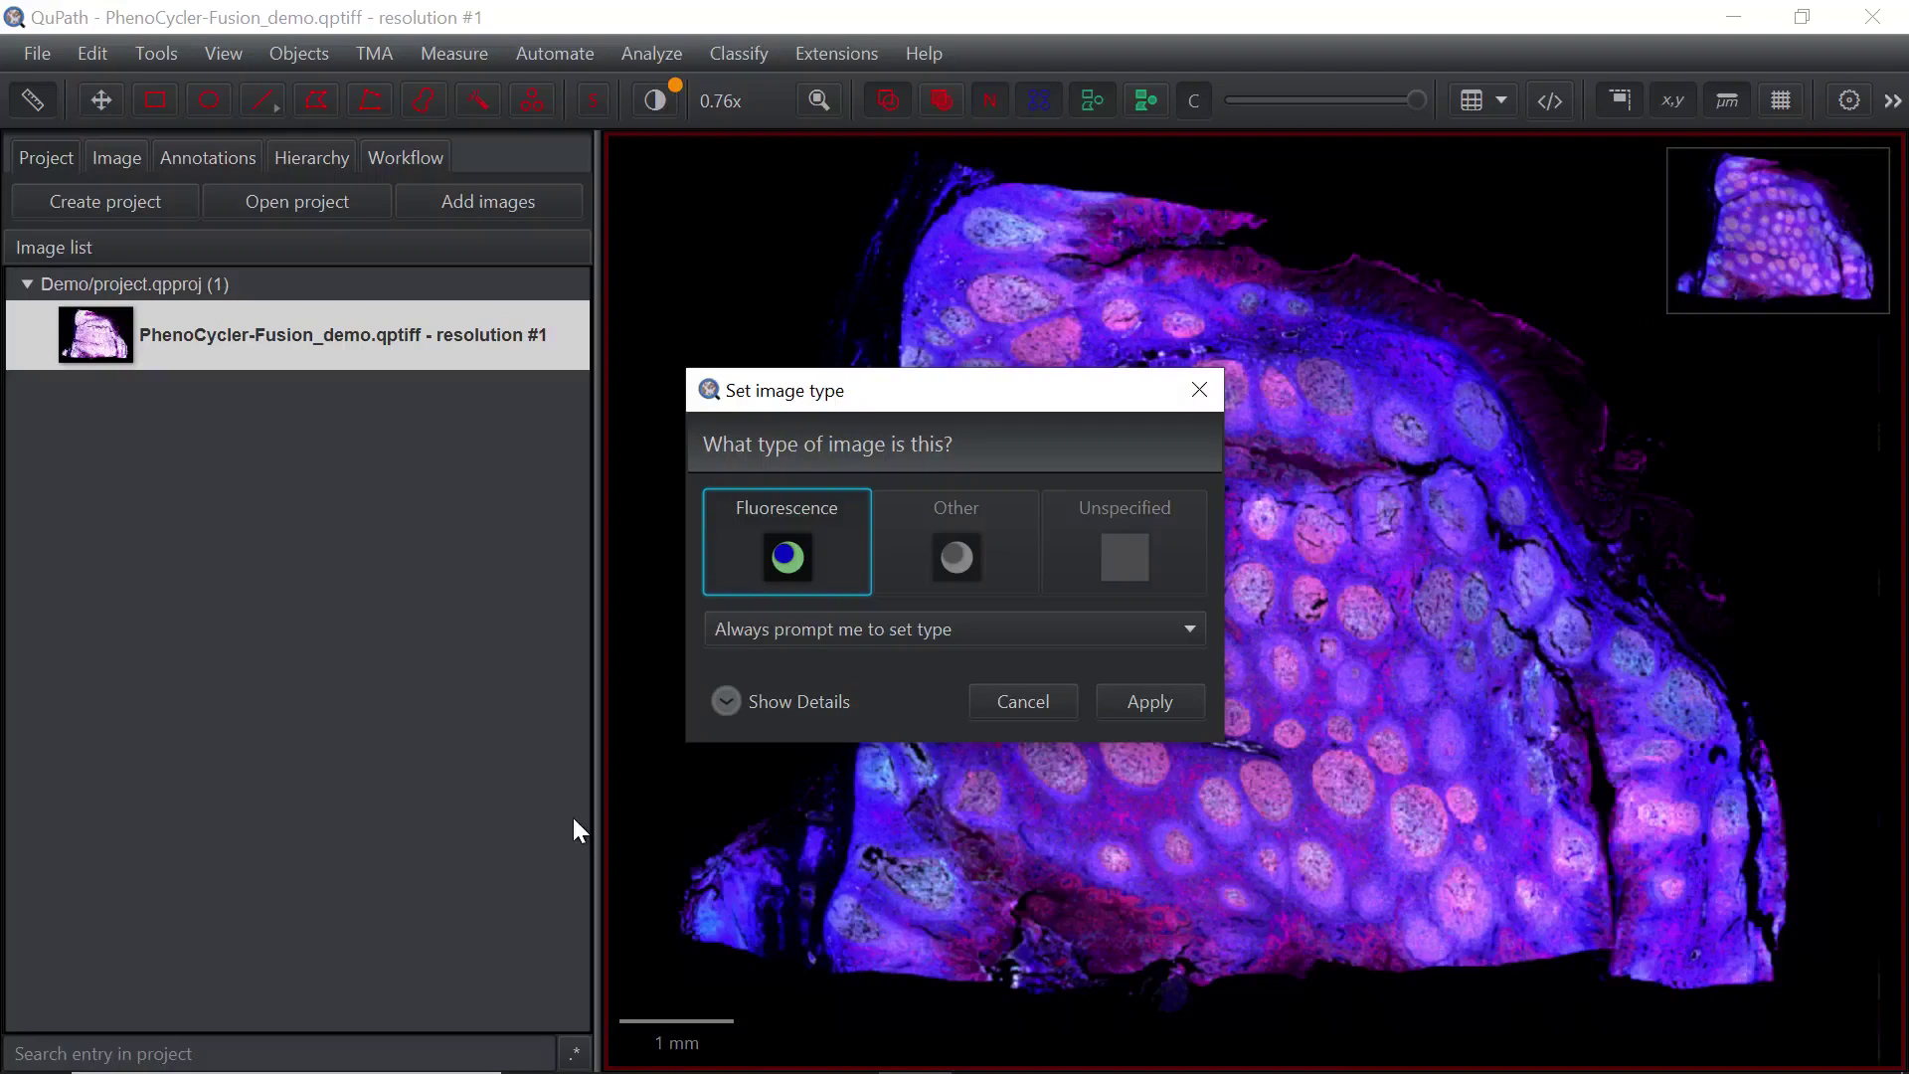
click(1149, 704)
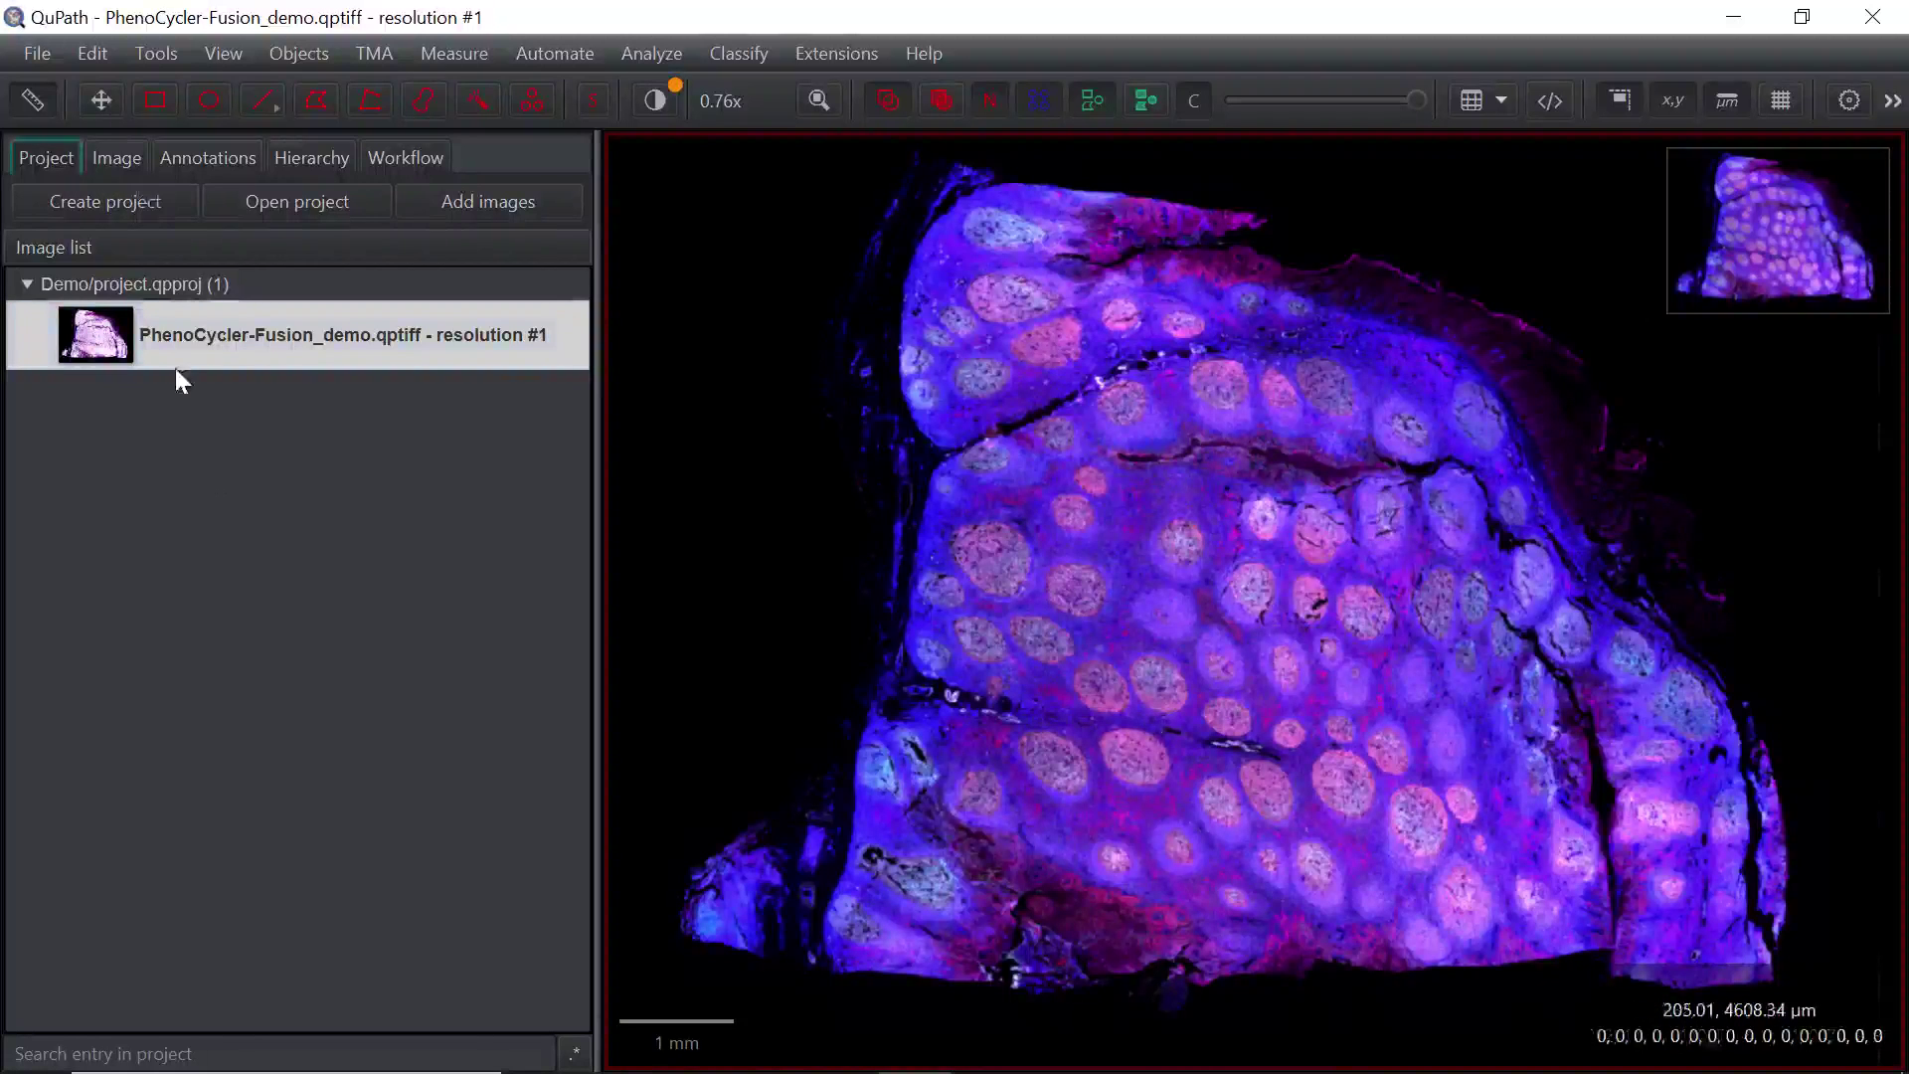
click(125, 164)
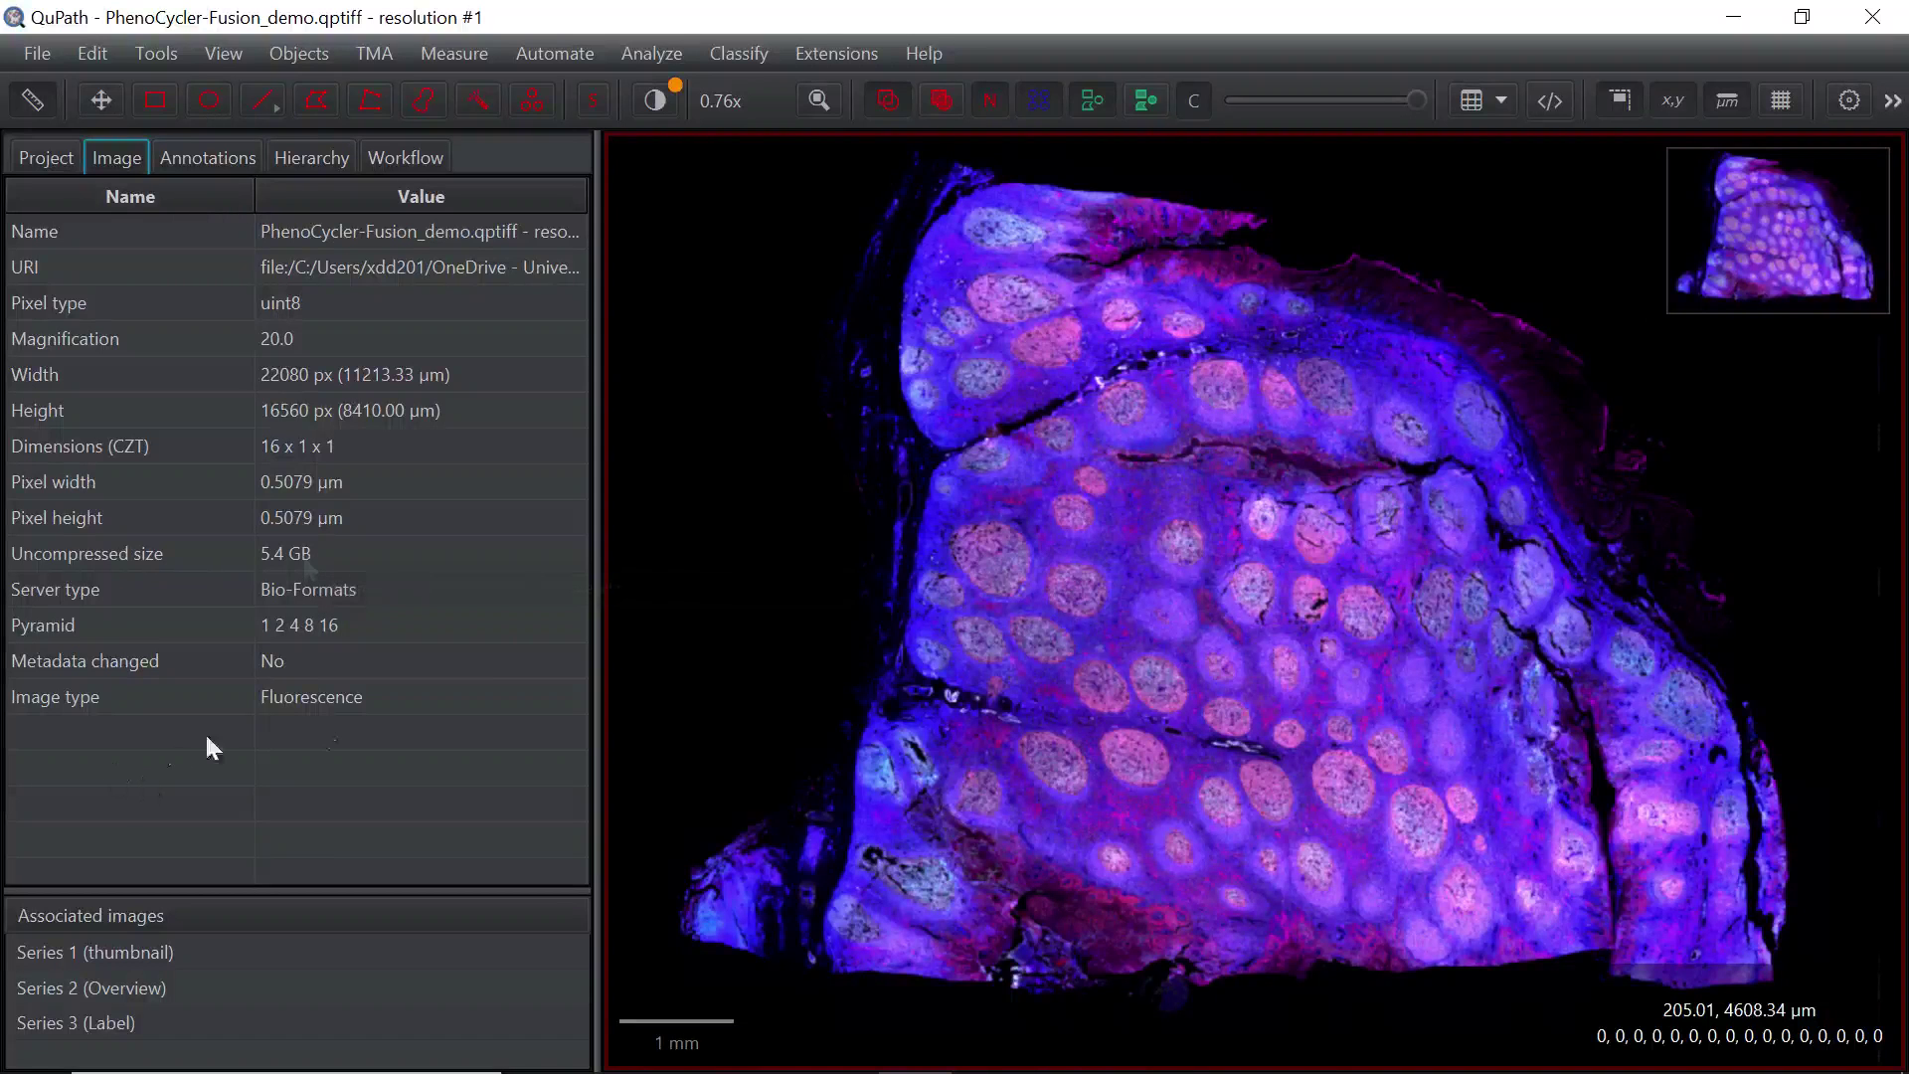
click(979, 660)
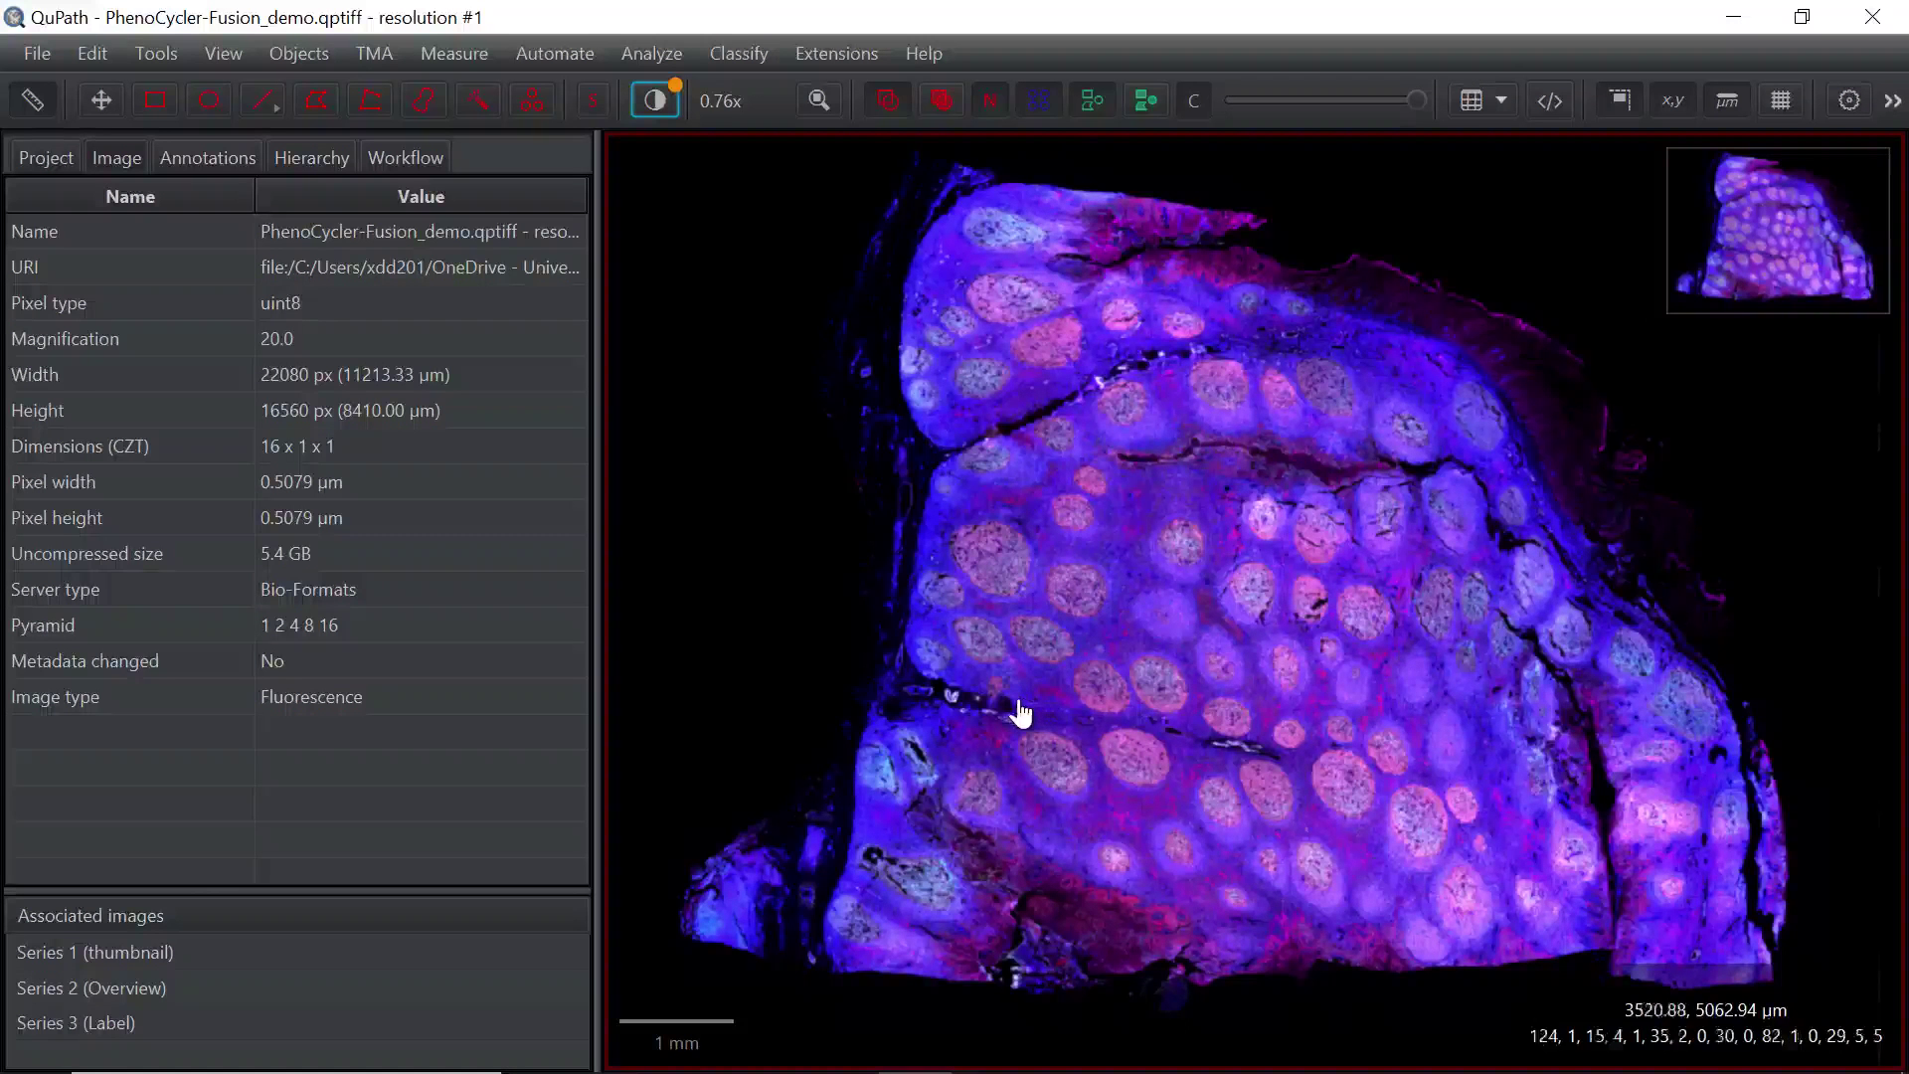
Hide all channels in the Brightness & contrast settings and show only DAPI (C1)
click(654, 102)
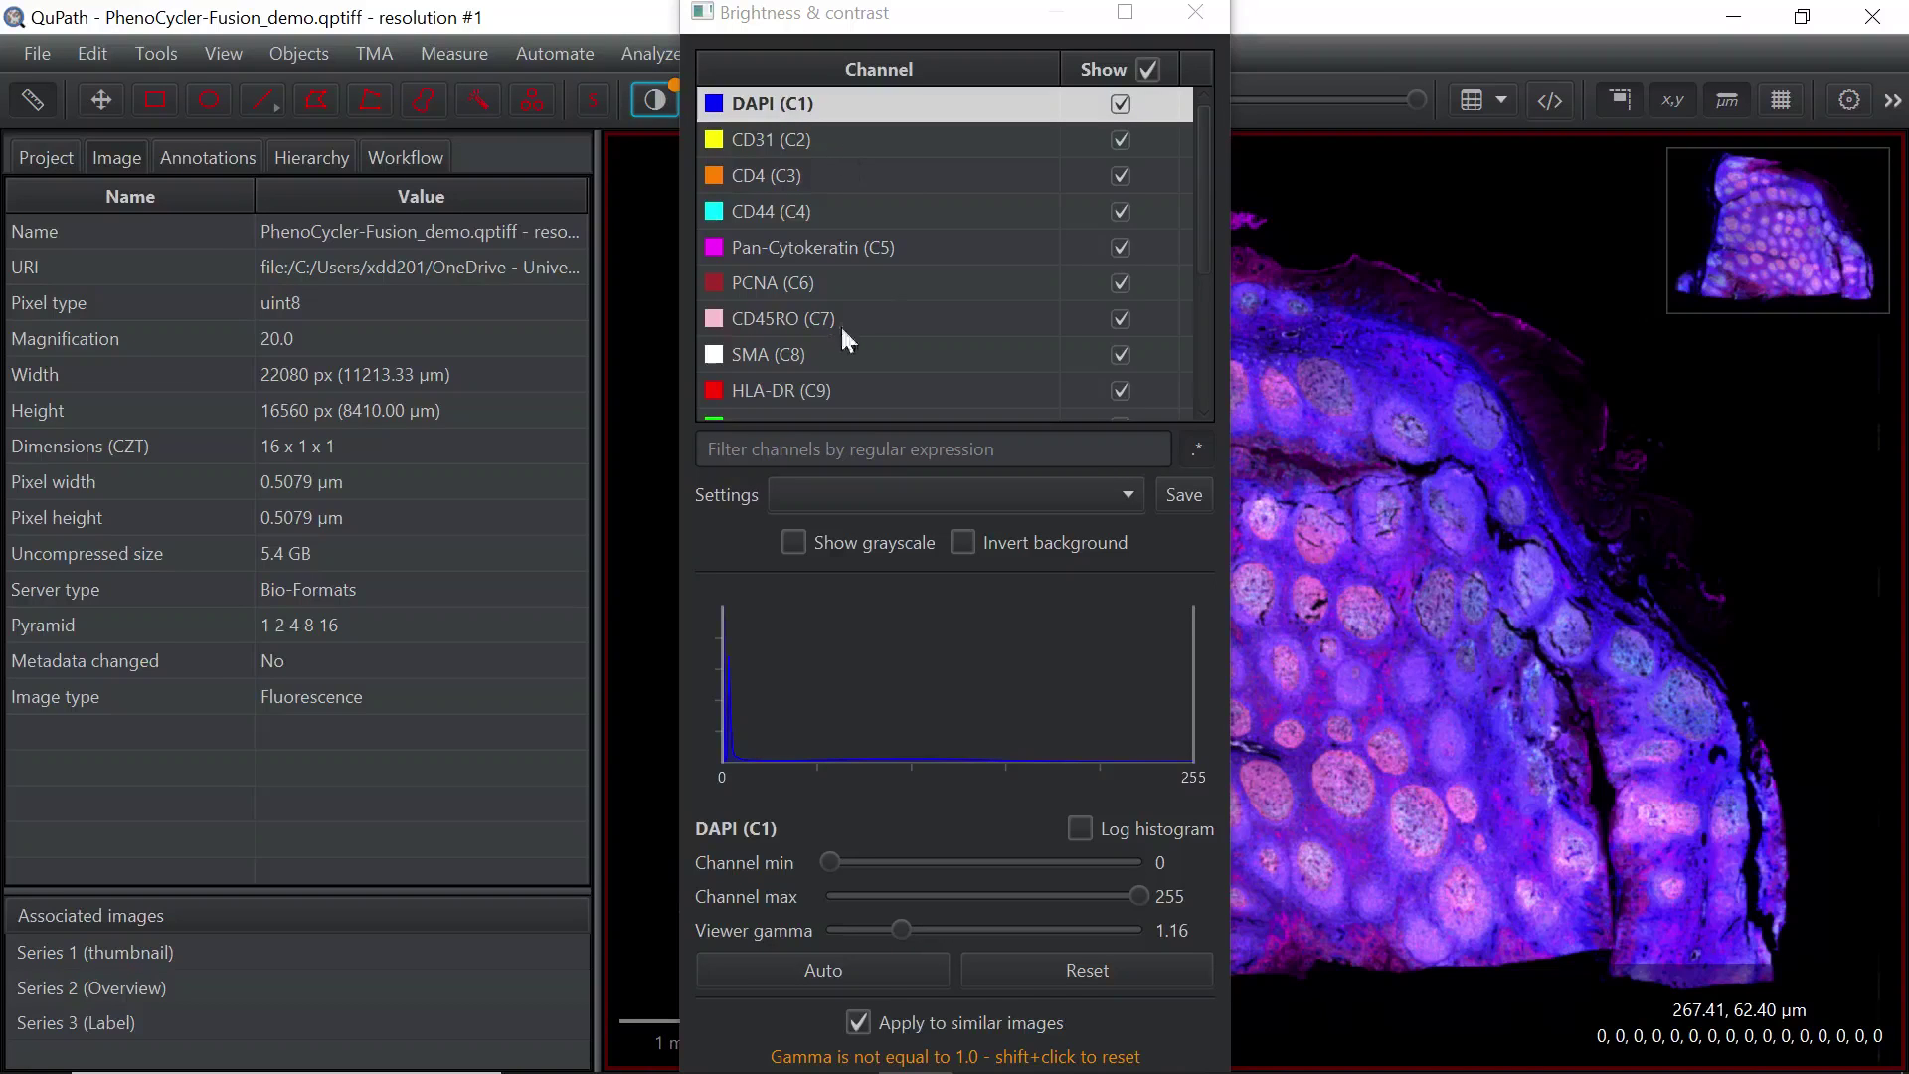
click(1118, 145)
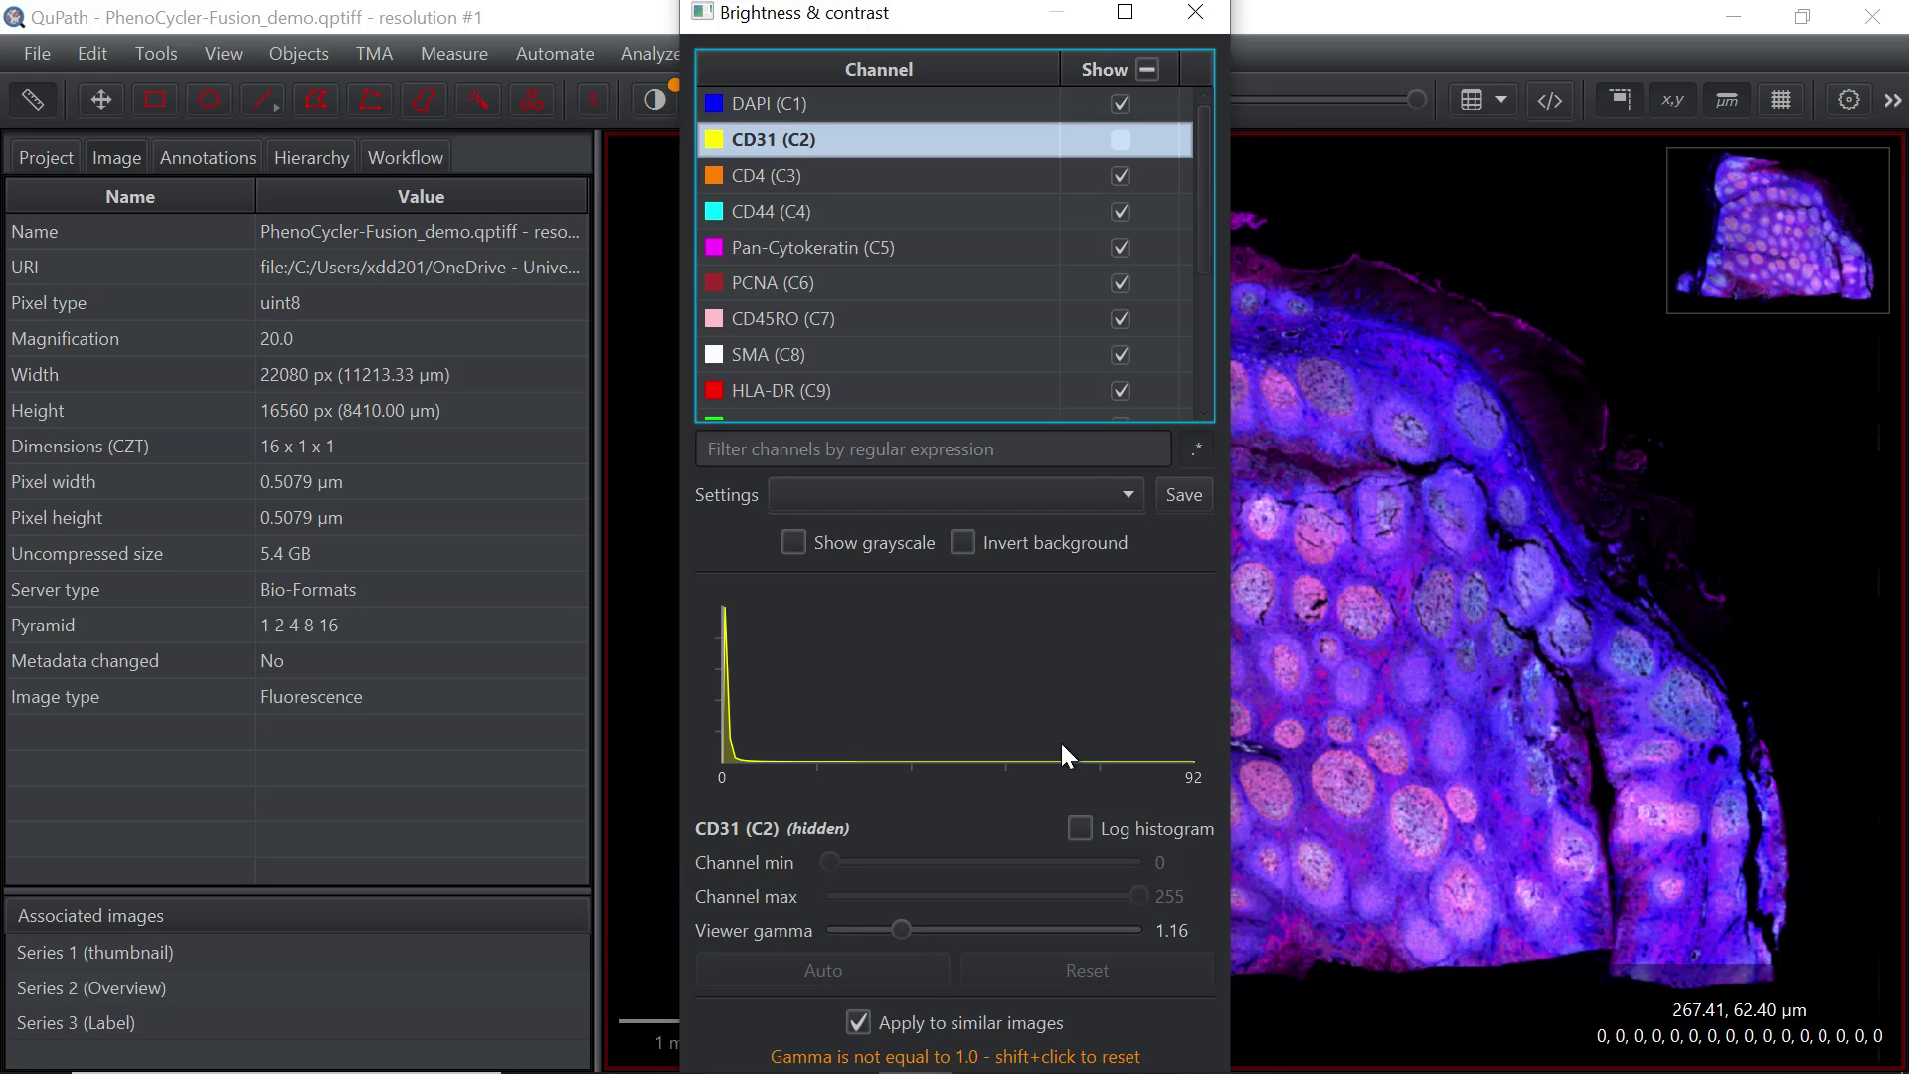
click(1146, 68)
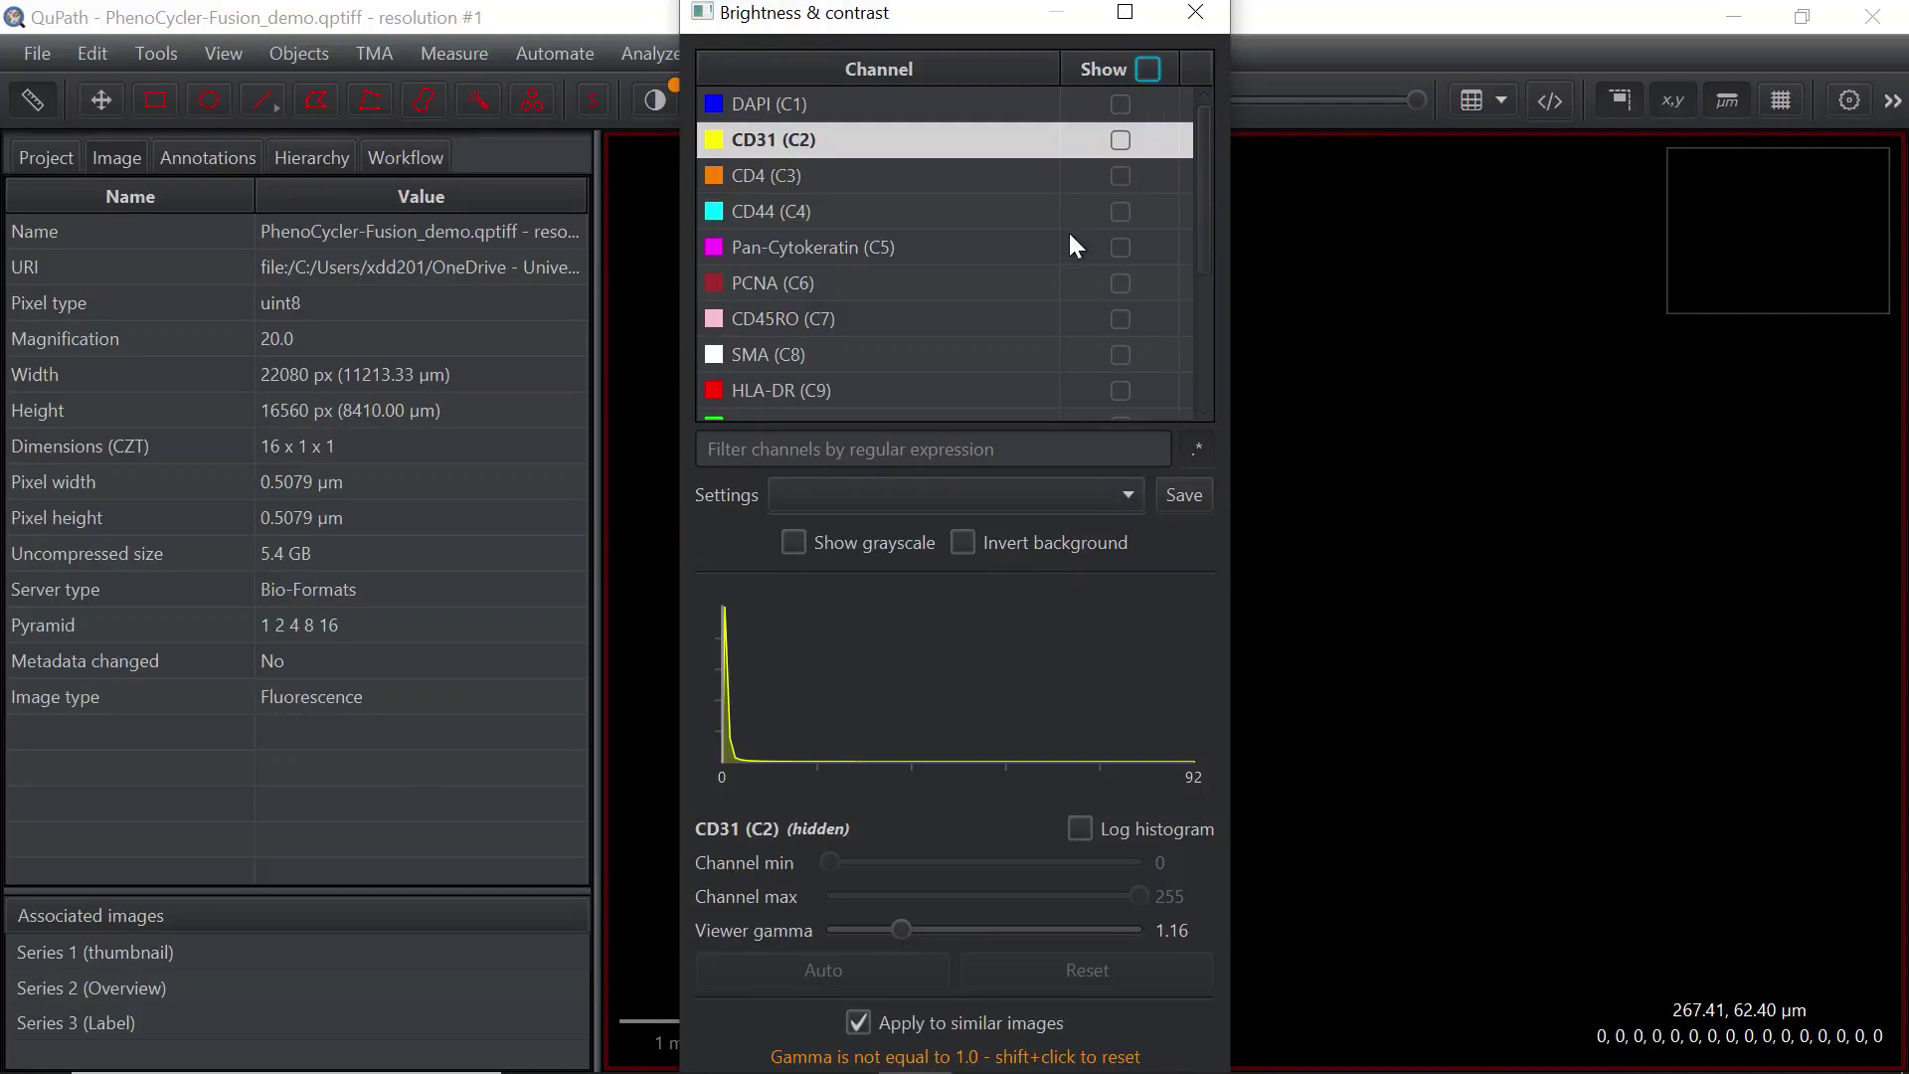
click(1122, 104)
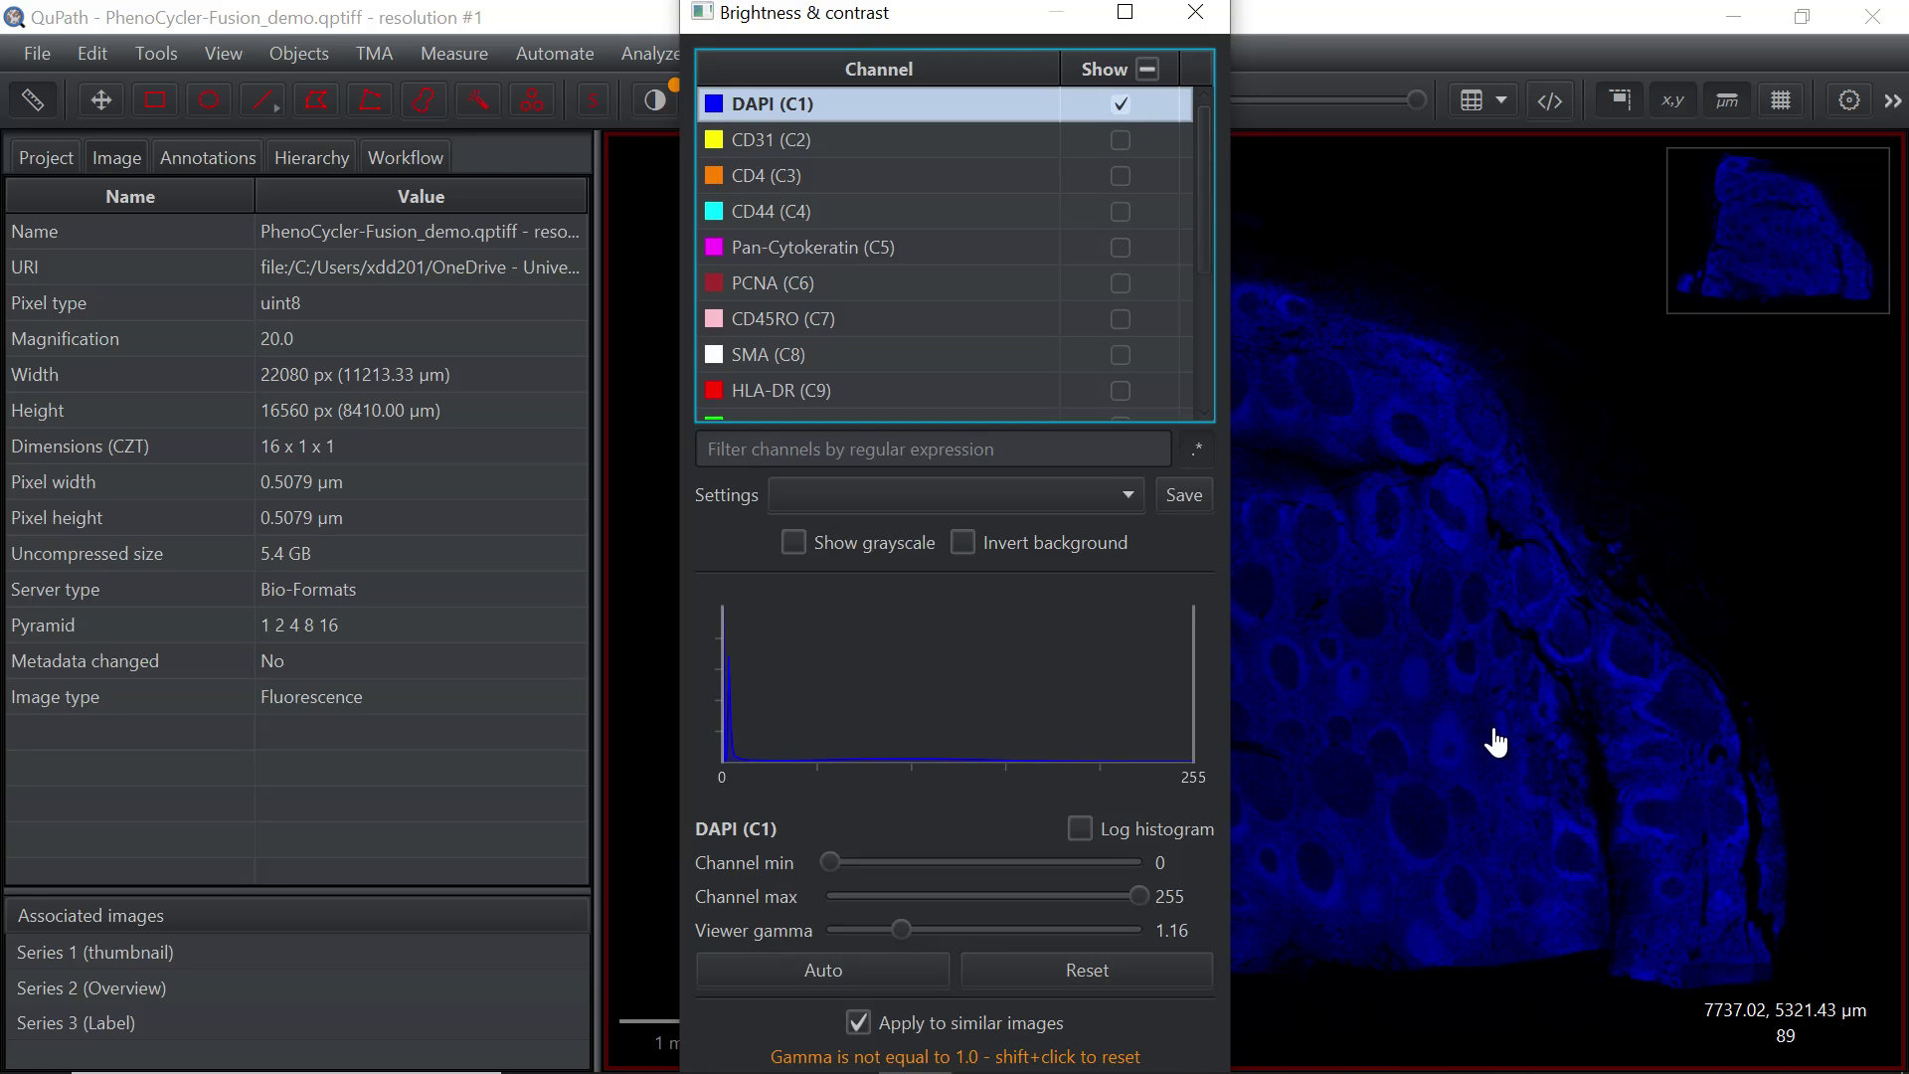
Examine the DAPI-stained nuclei at high and low magnification, closing the Brightness & contrast settings for an unobstructed view
scroll(1493, 746, up, 5)
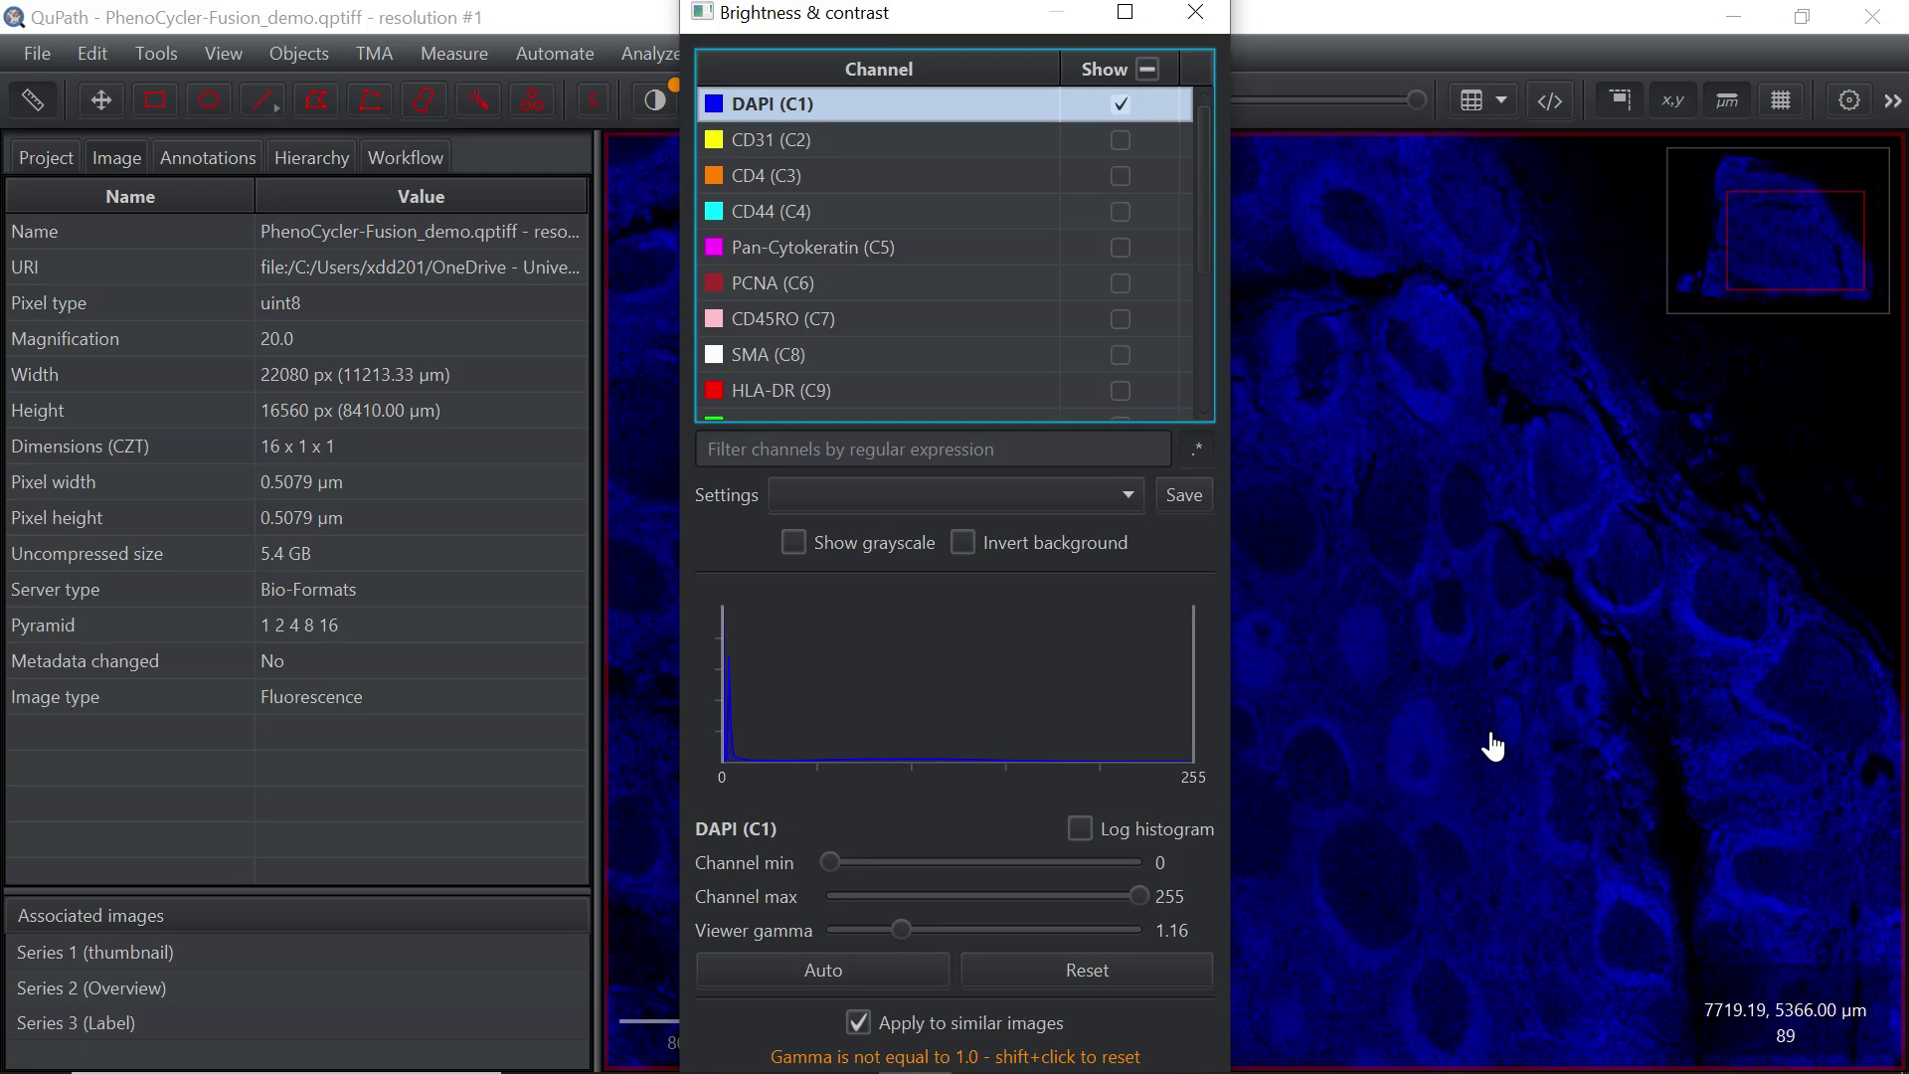
scroll(1493, 746, up, 3)
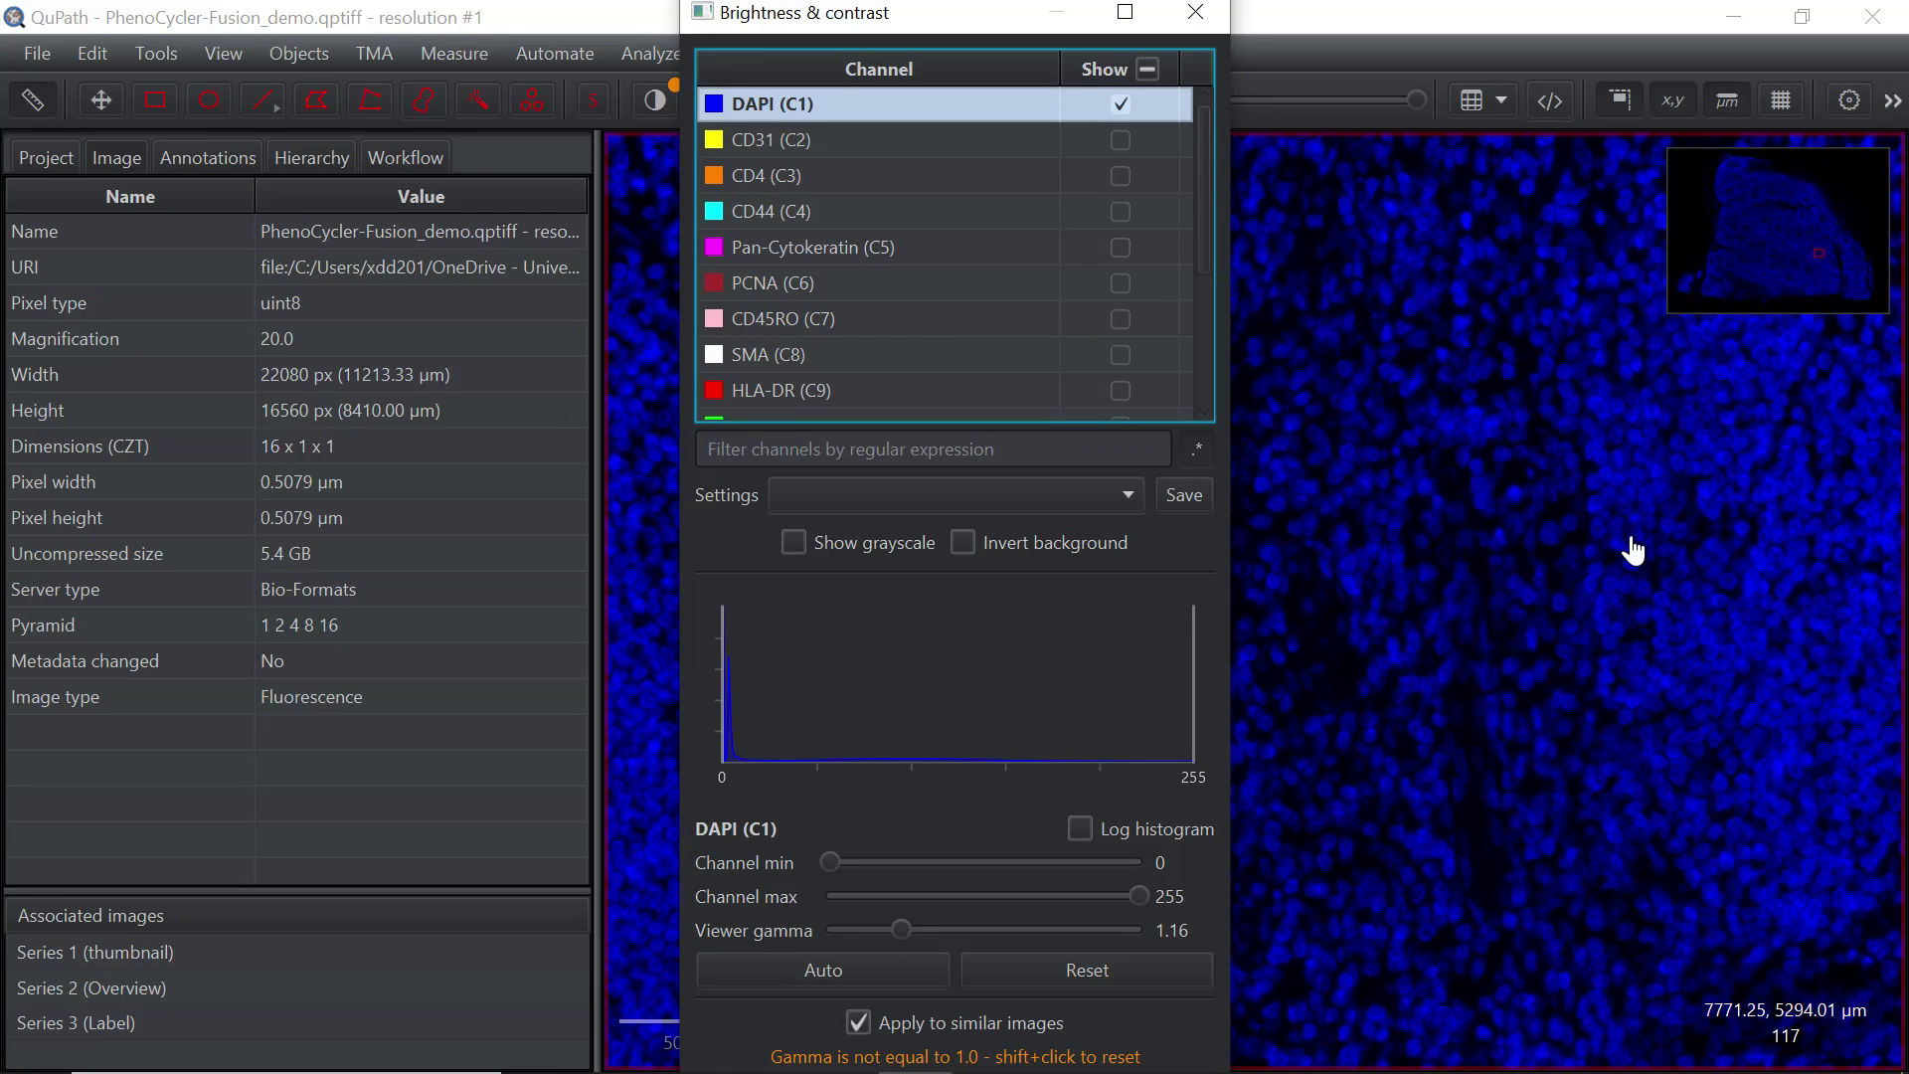
click(1198, 14)
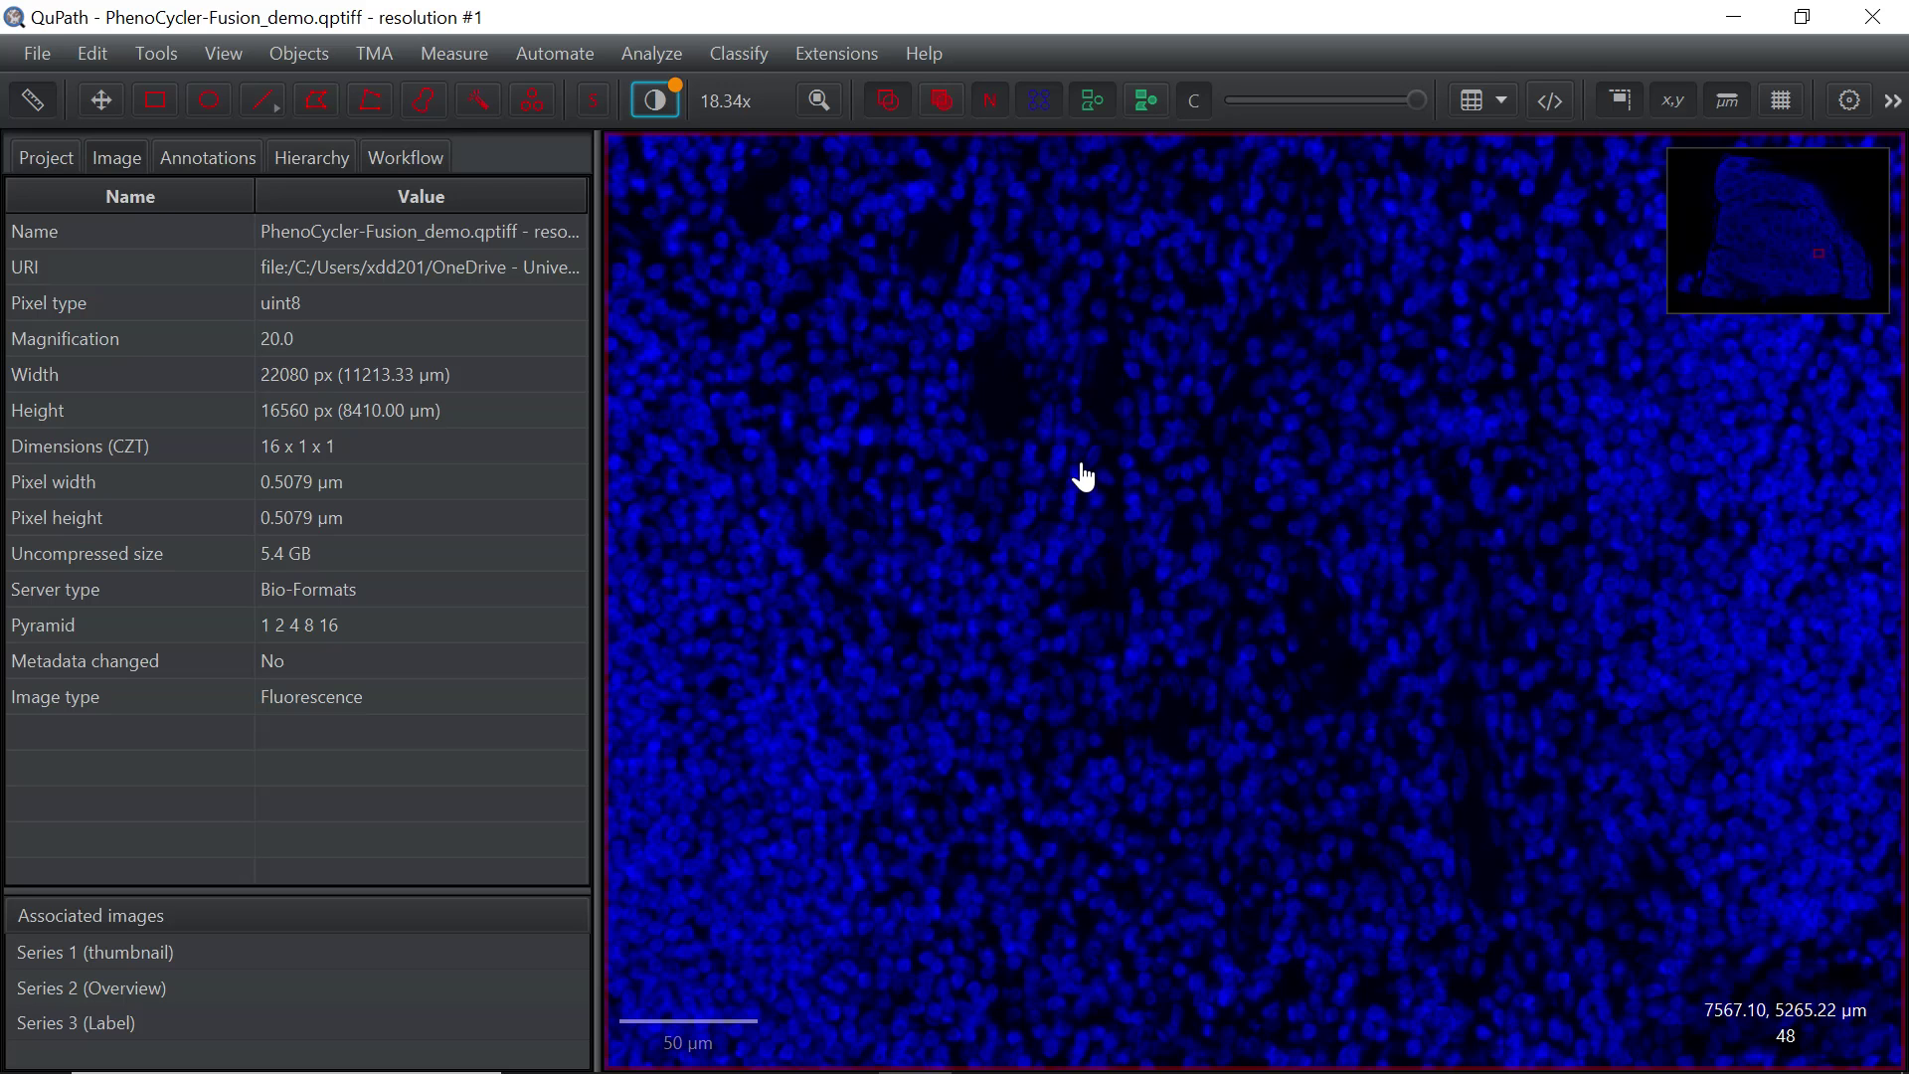
scroll(1023, 489, up, 2)
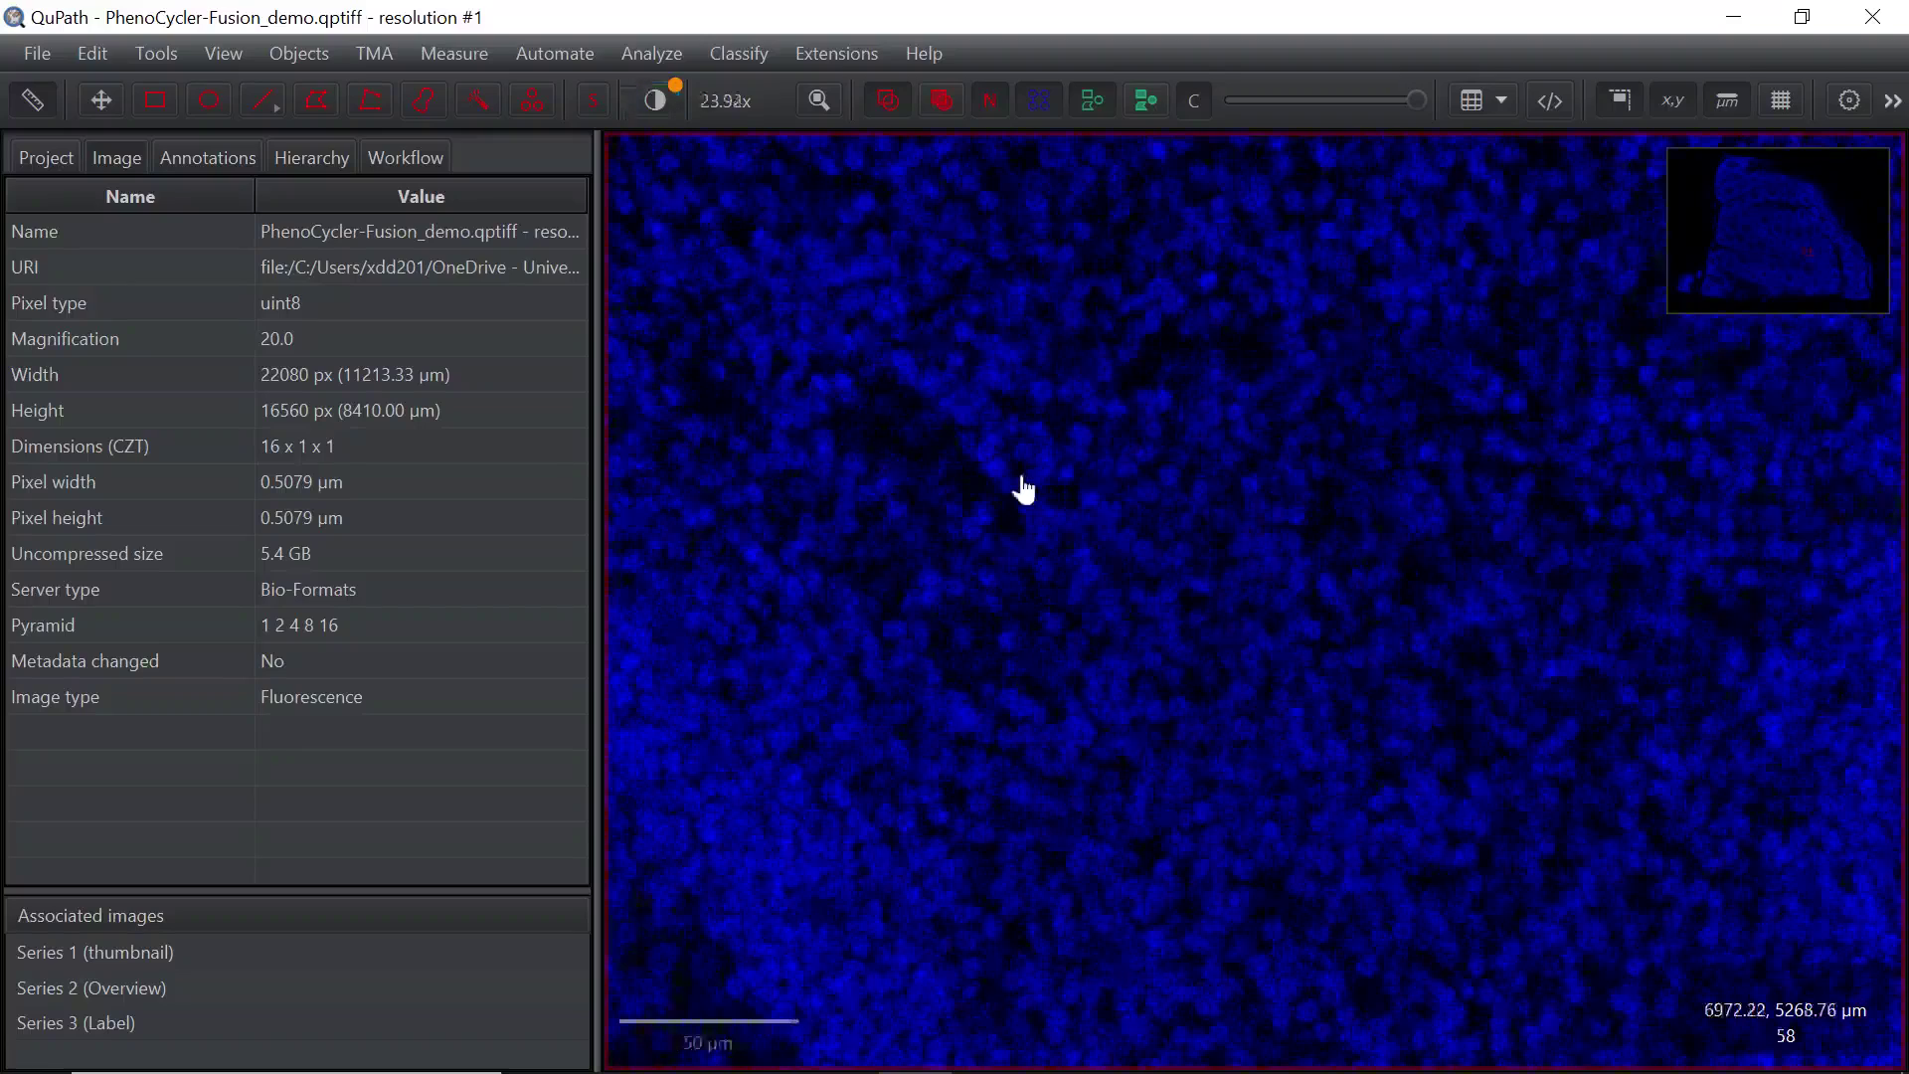
scroll(1023, 489, down, 5)
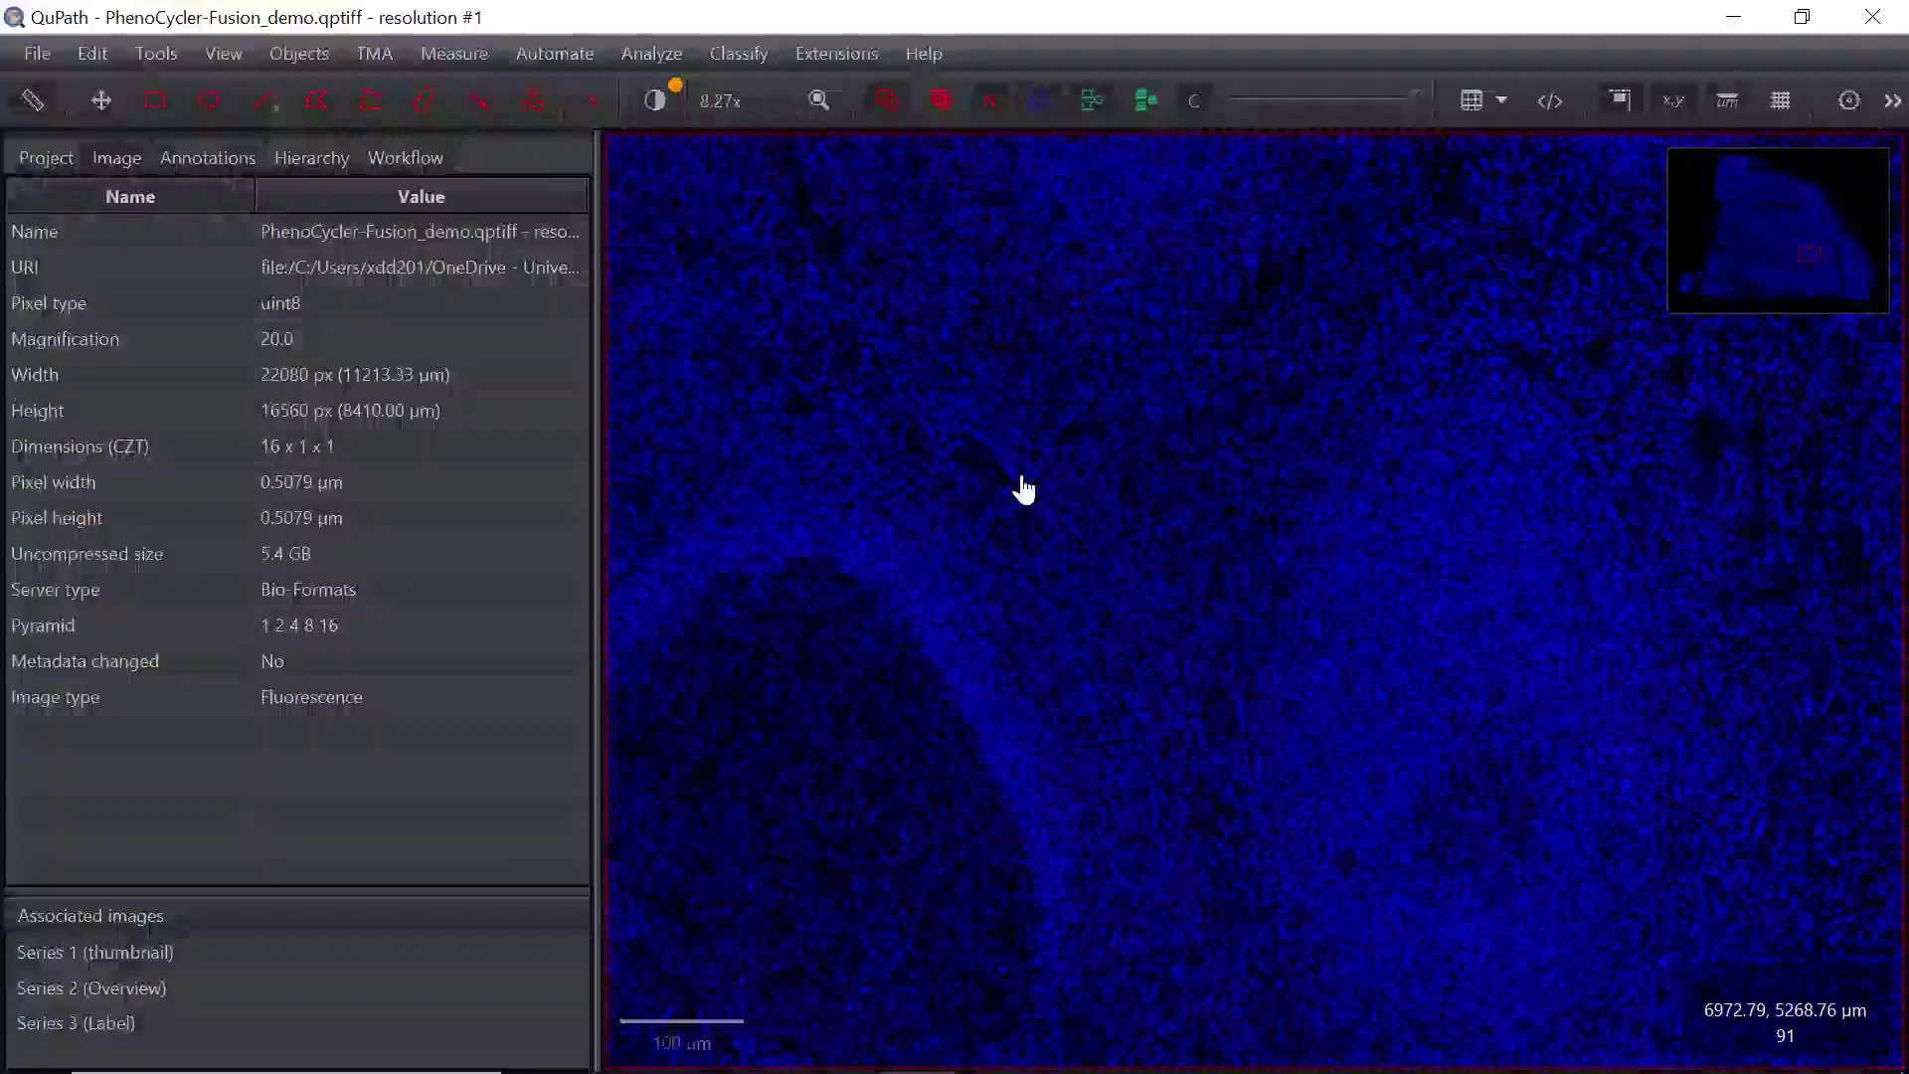
scroll(1023, 489, down, 7)
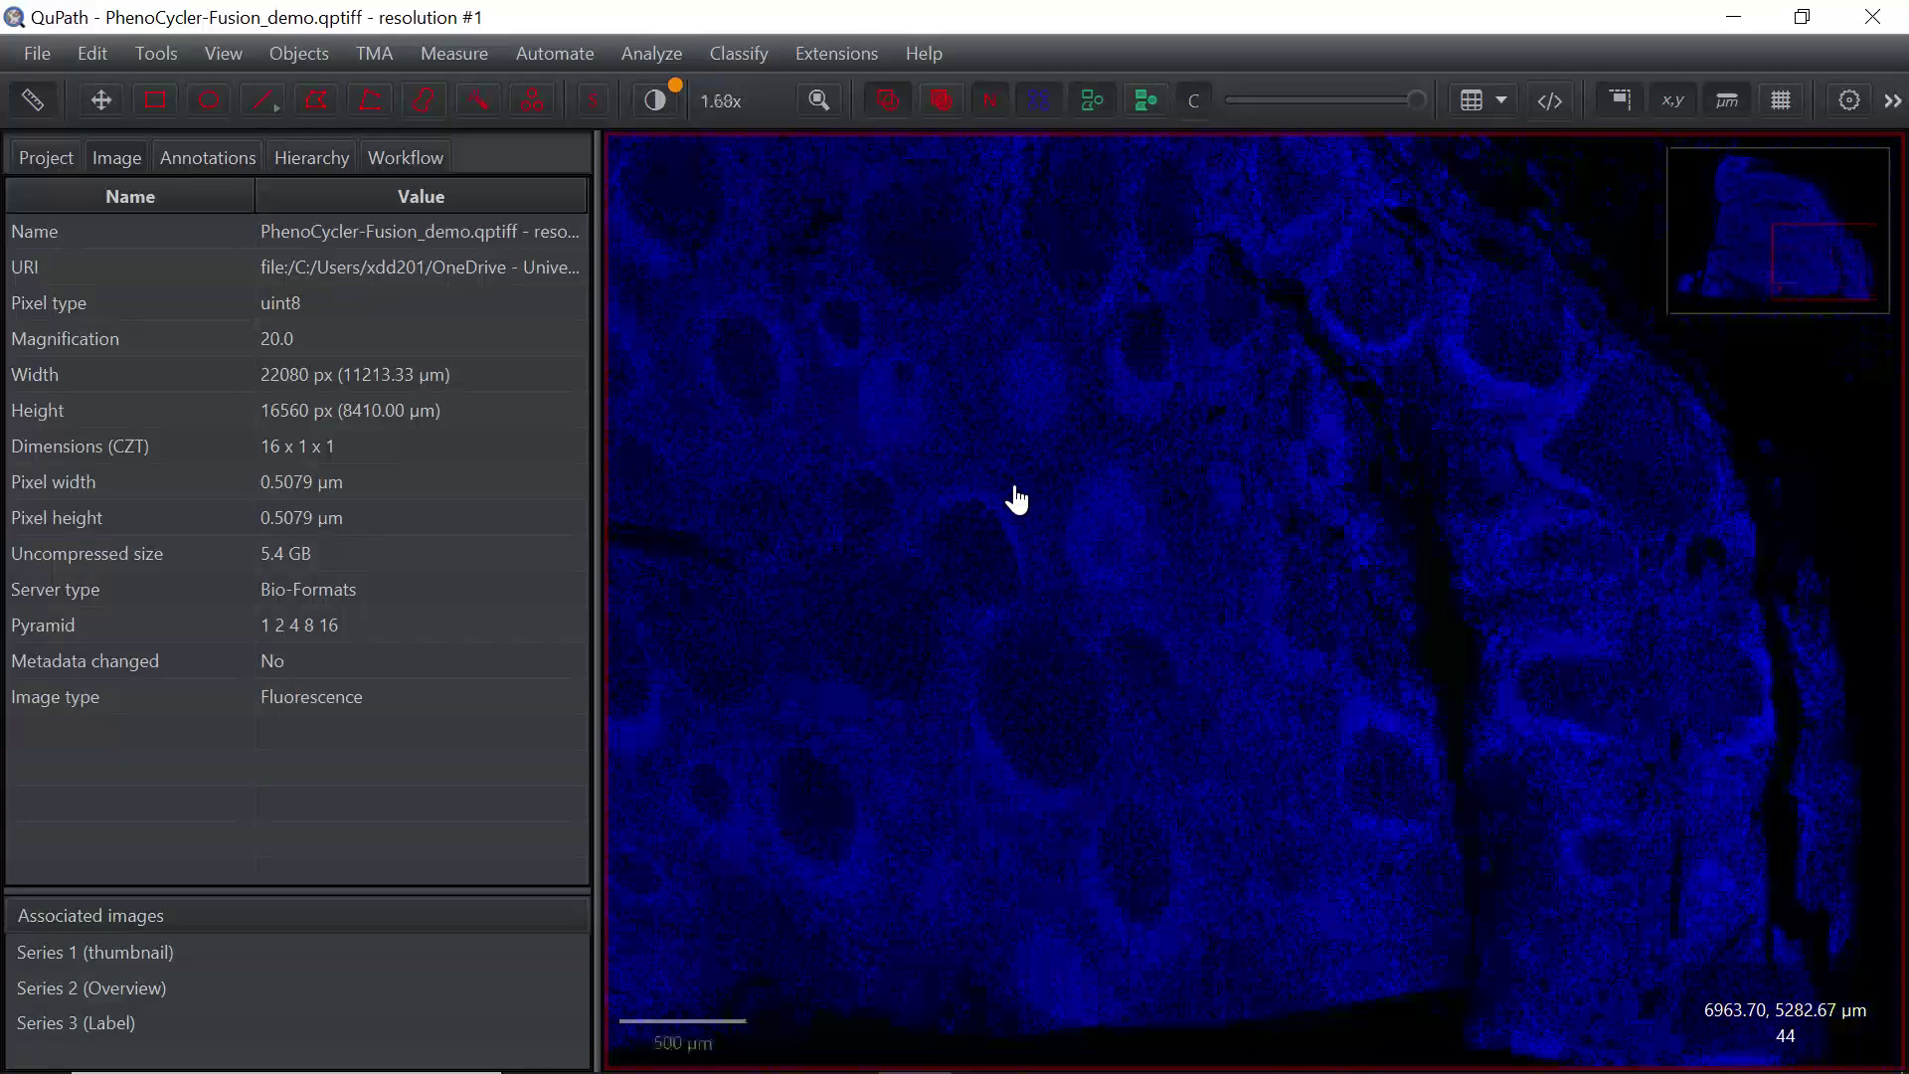
Draw a rectangle annotation around the entire tissue section, covering an area of about 81.6 mm²
scroll(1015, 497, down, 2)
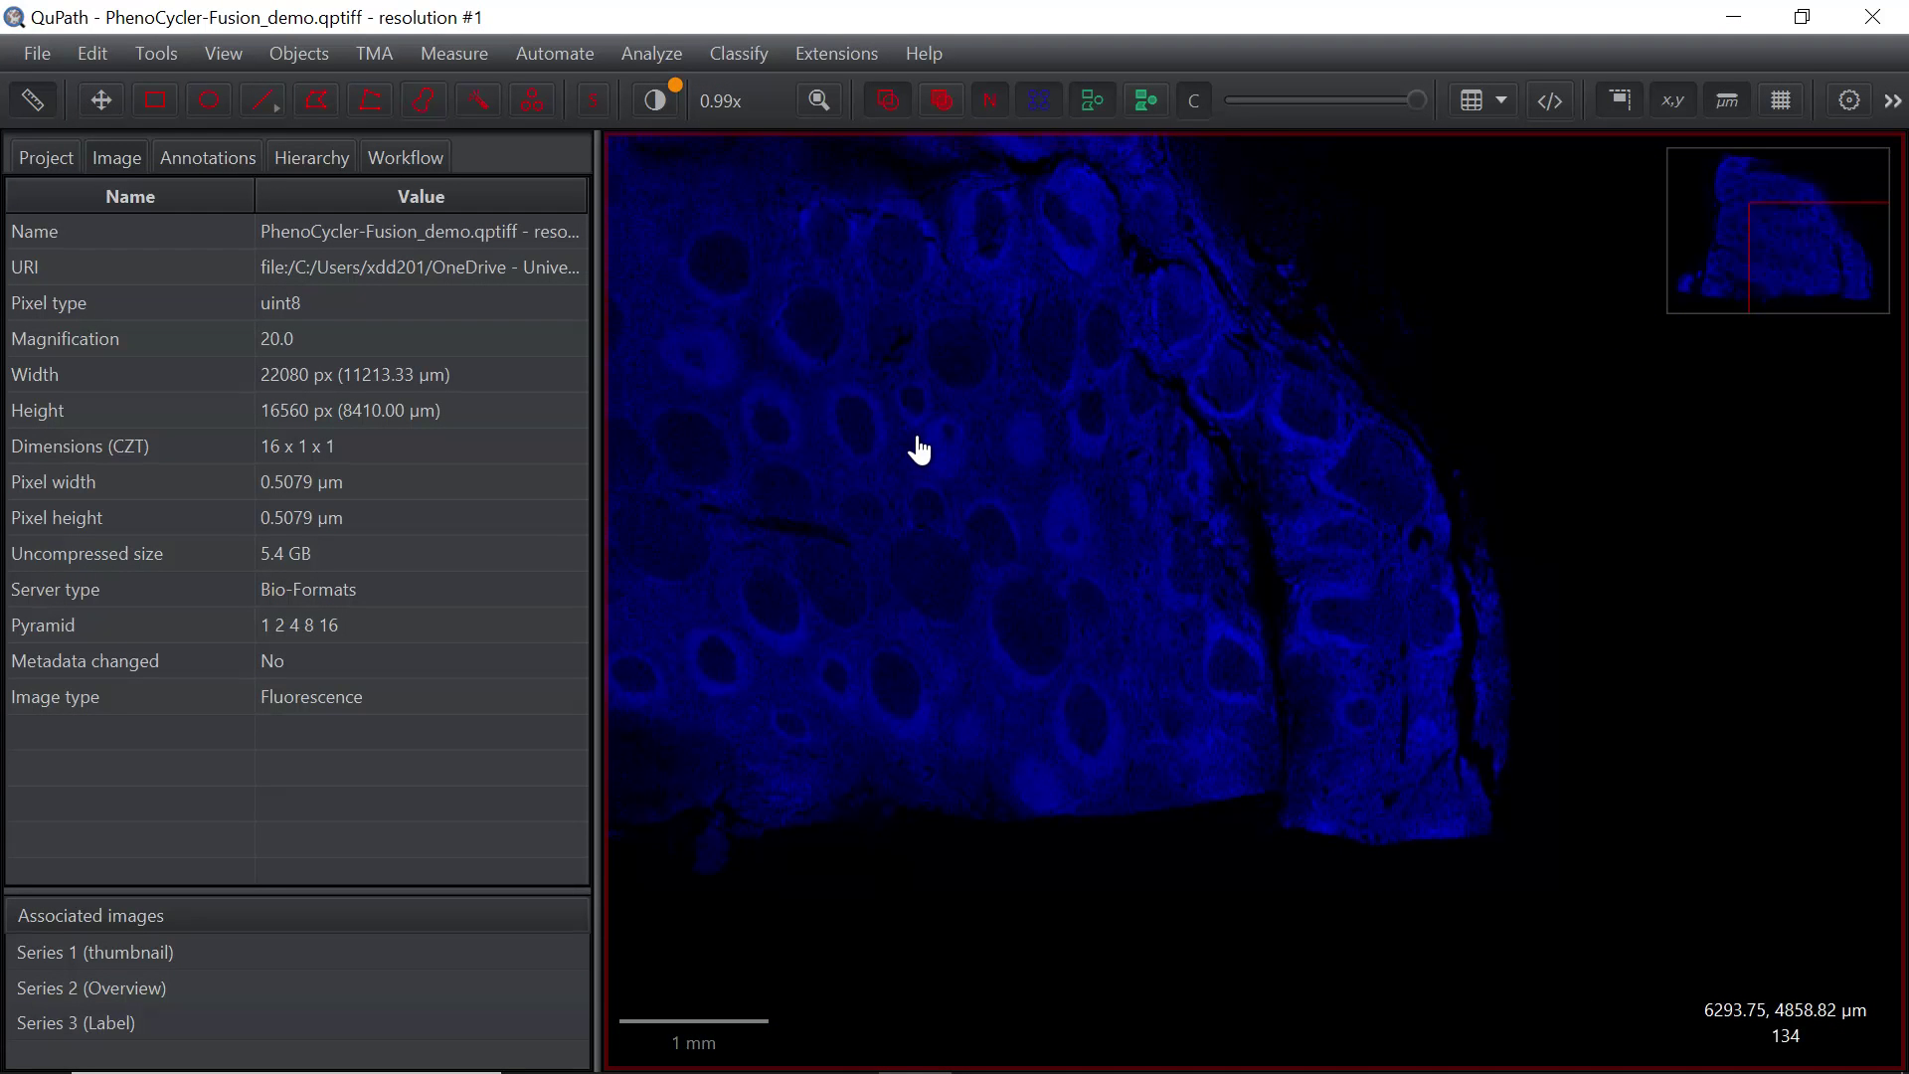
drag(916, 443, 1201, 611)
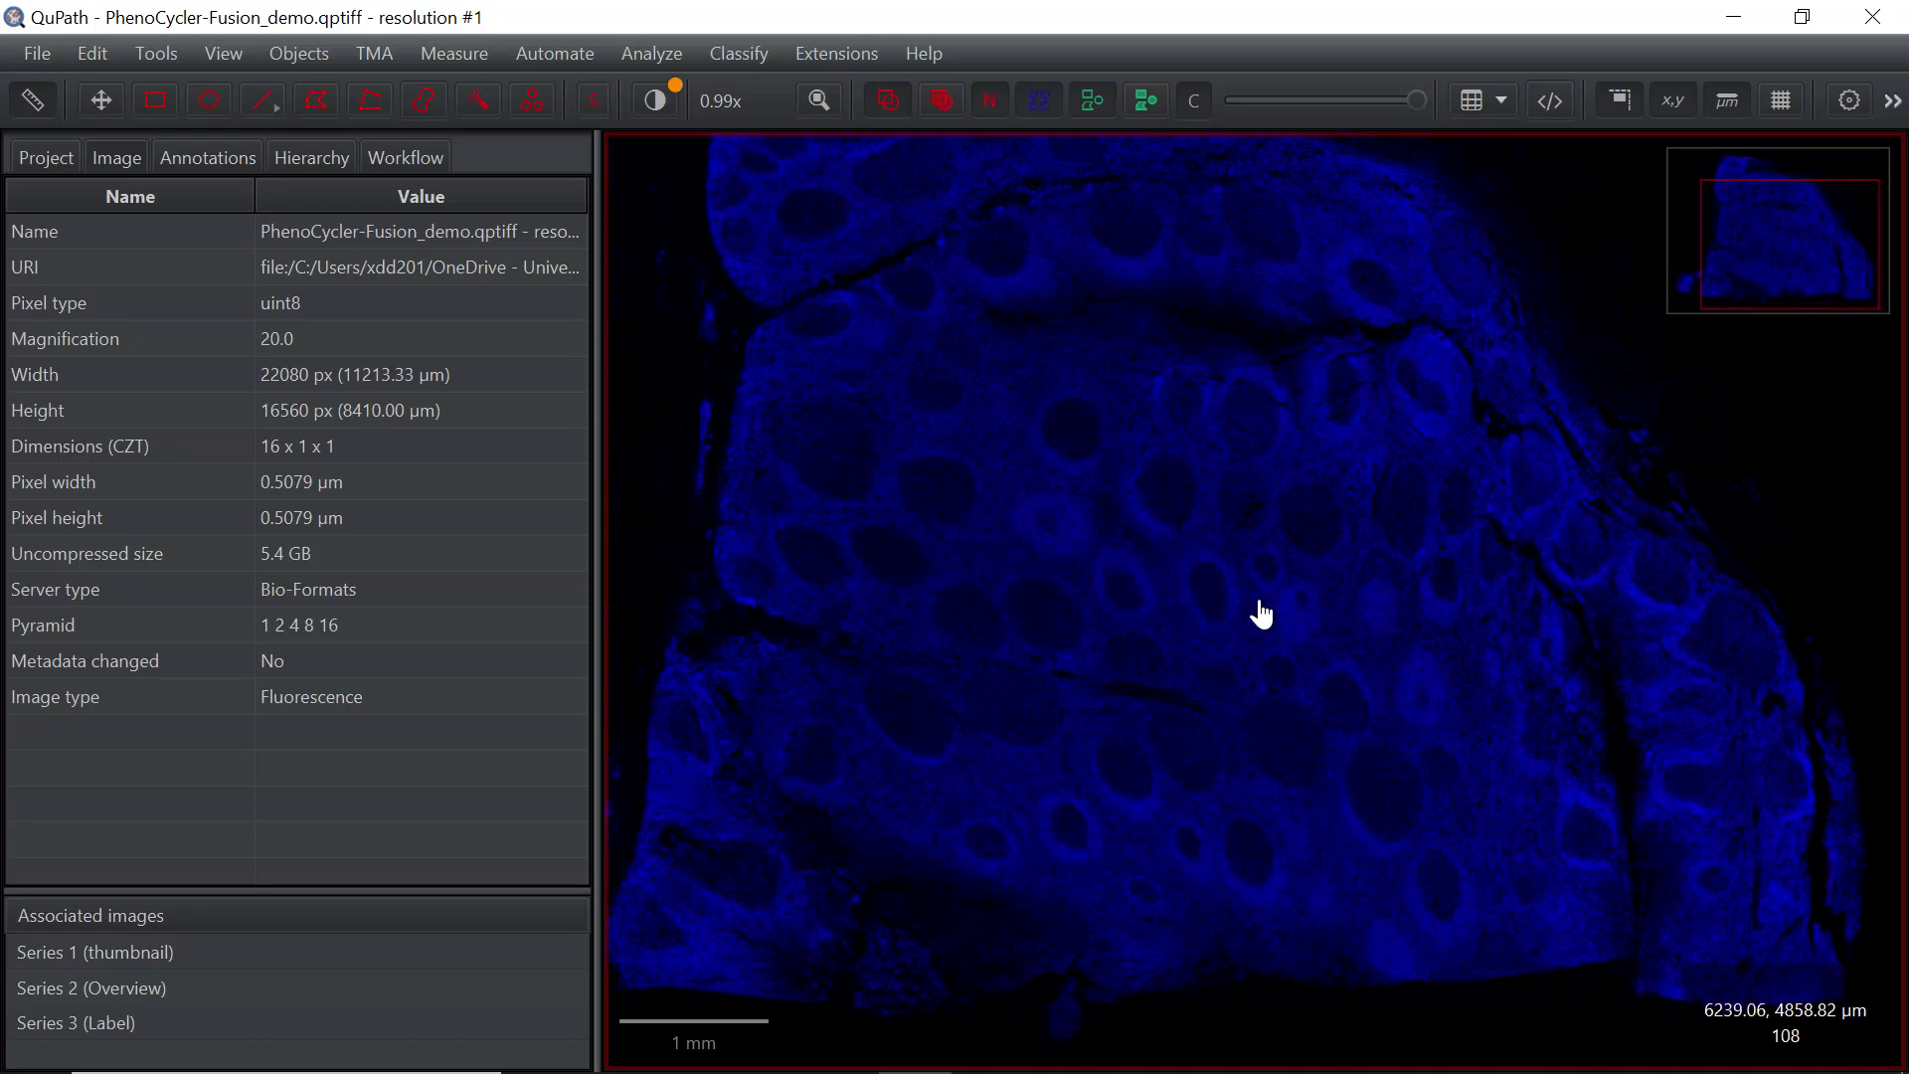
scroll(1261, 613, down, 1)
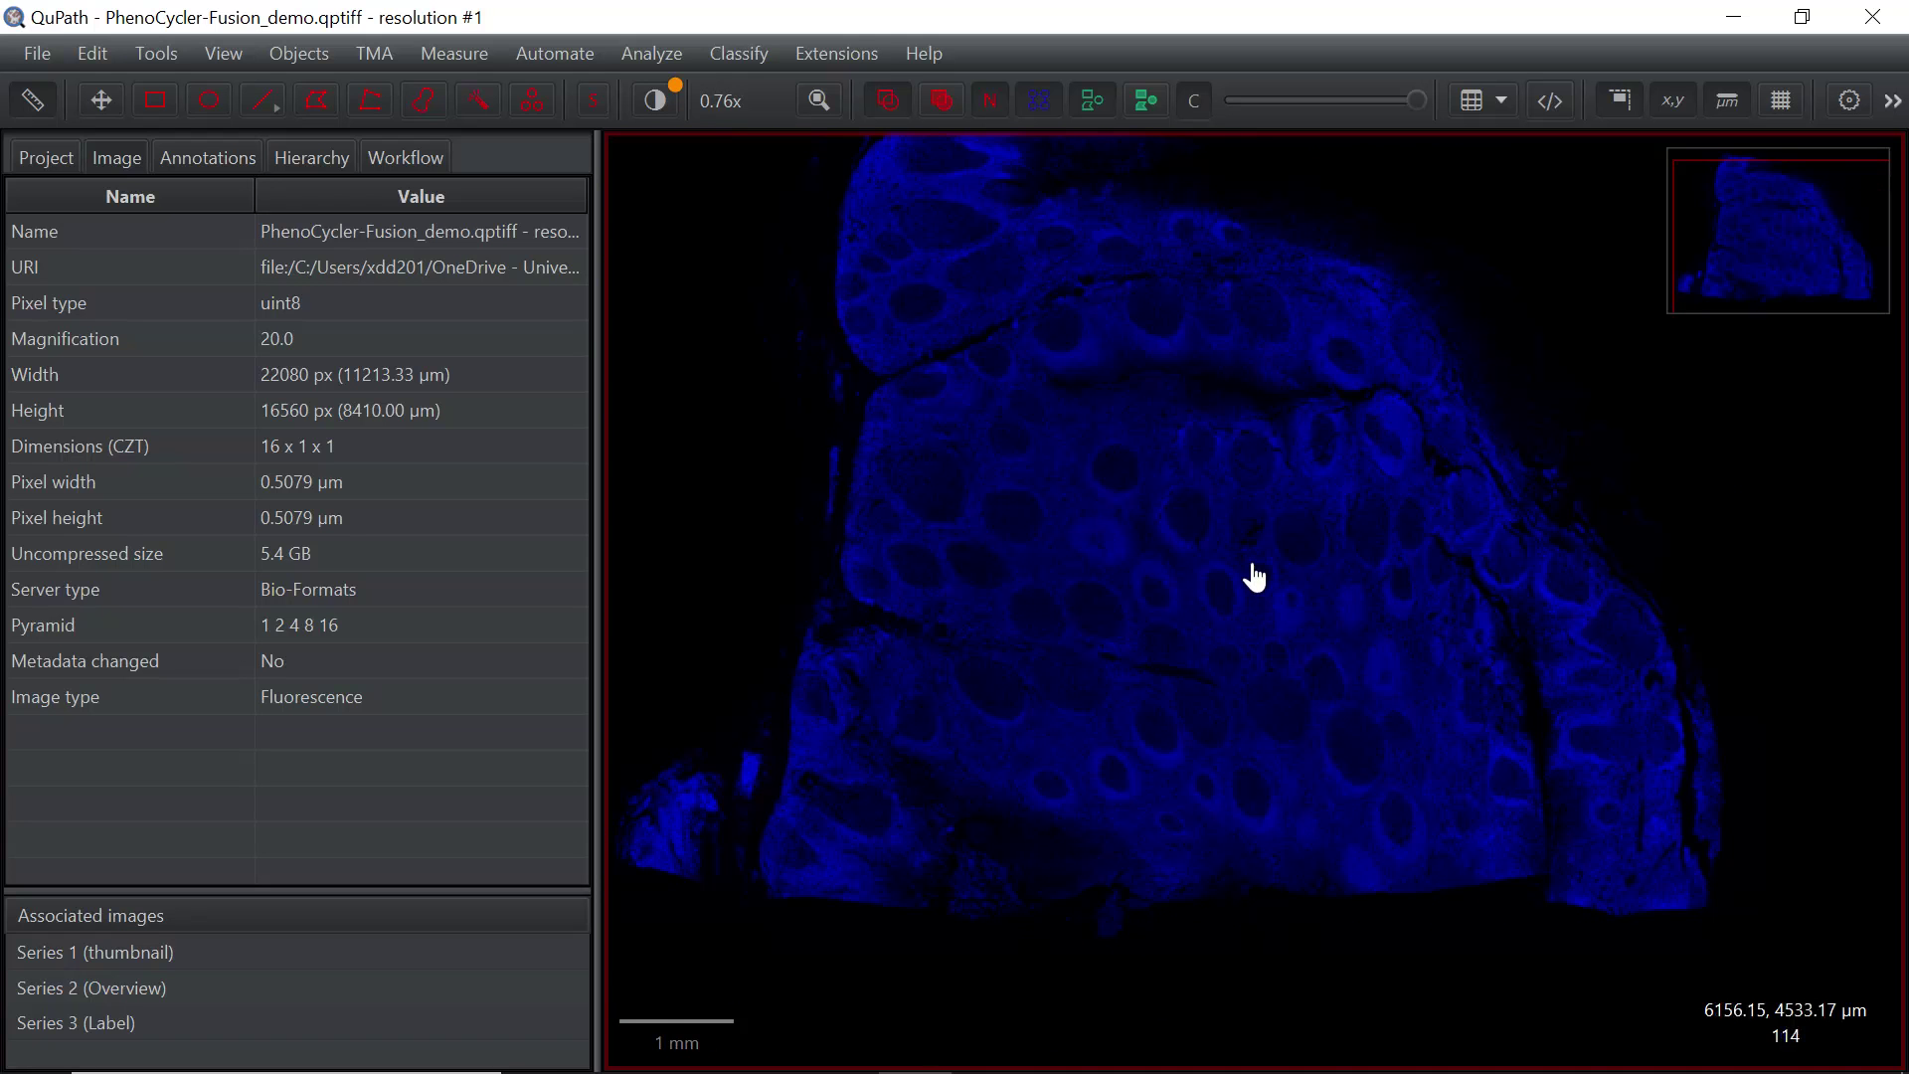
drag(1249, 576, 1307, 648)
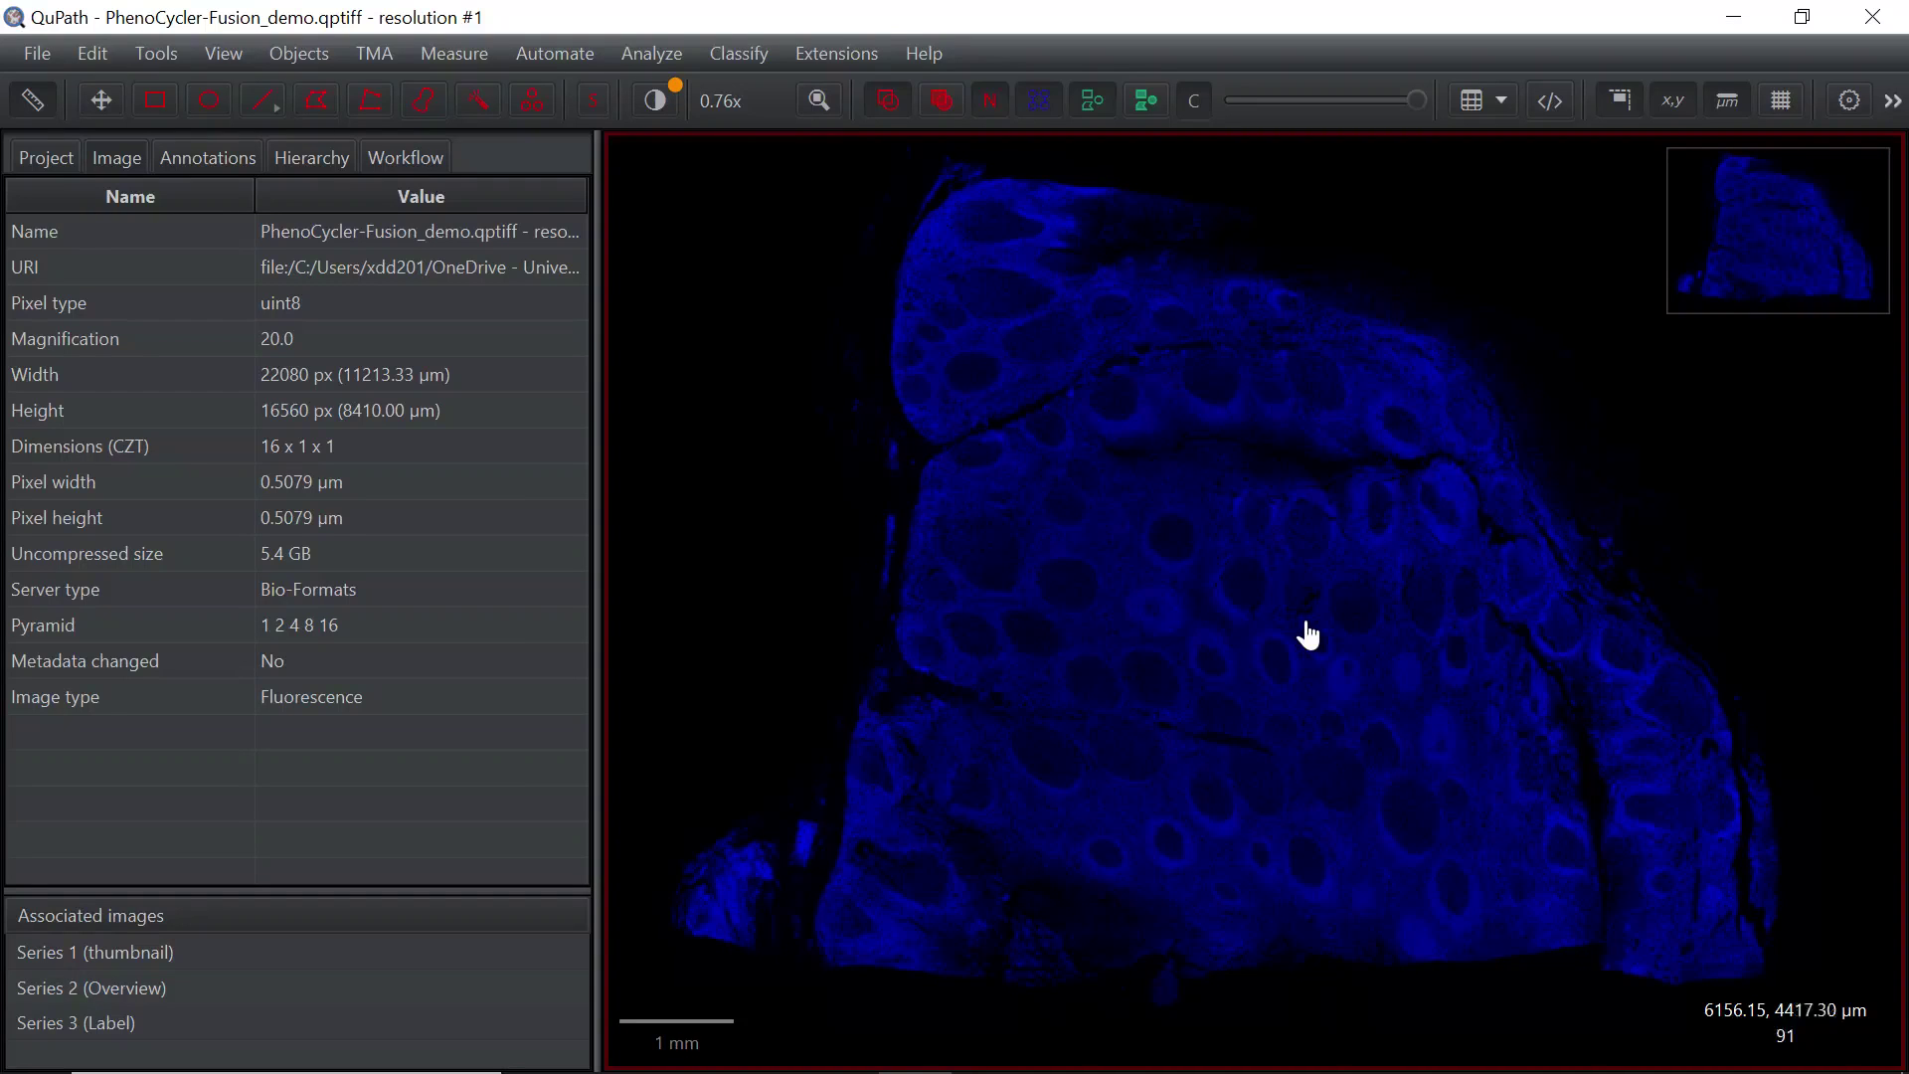
click(217, 170)
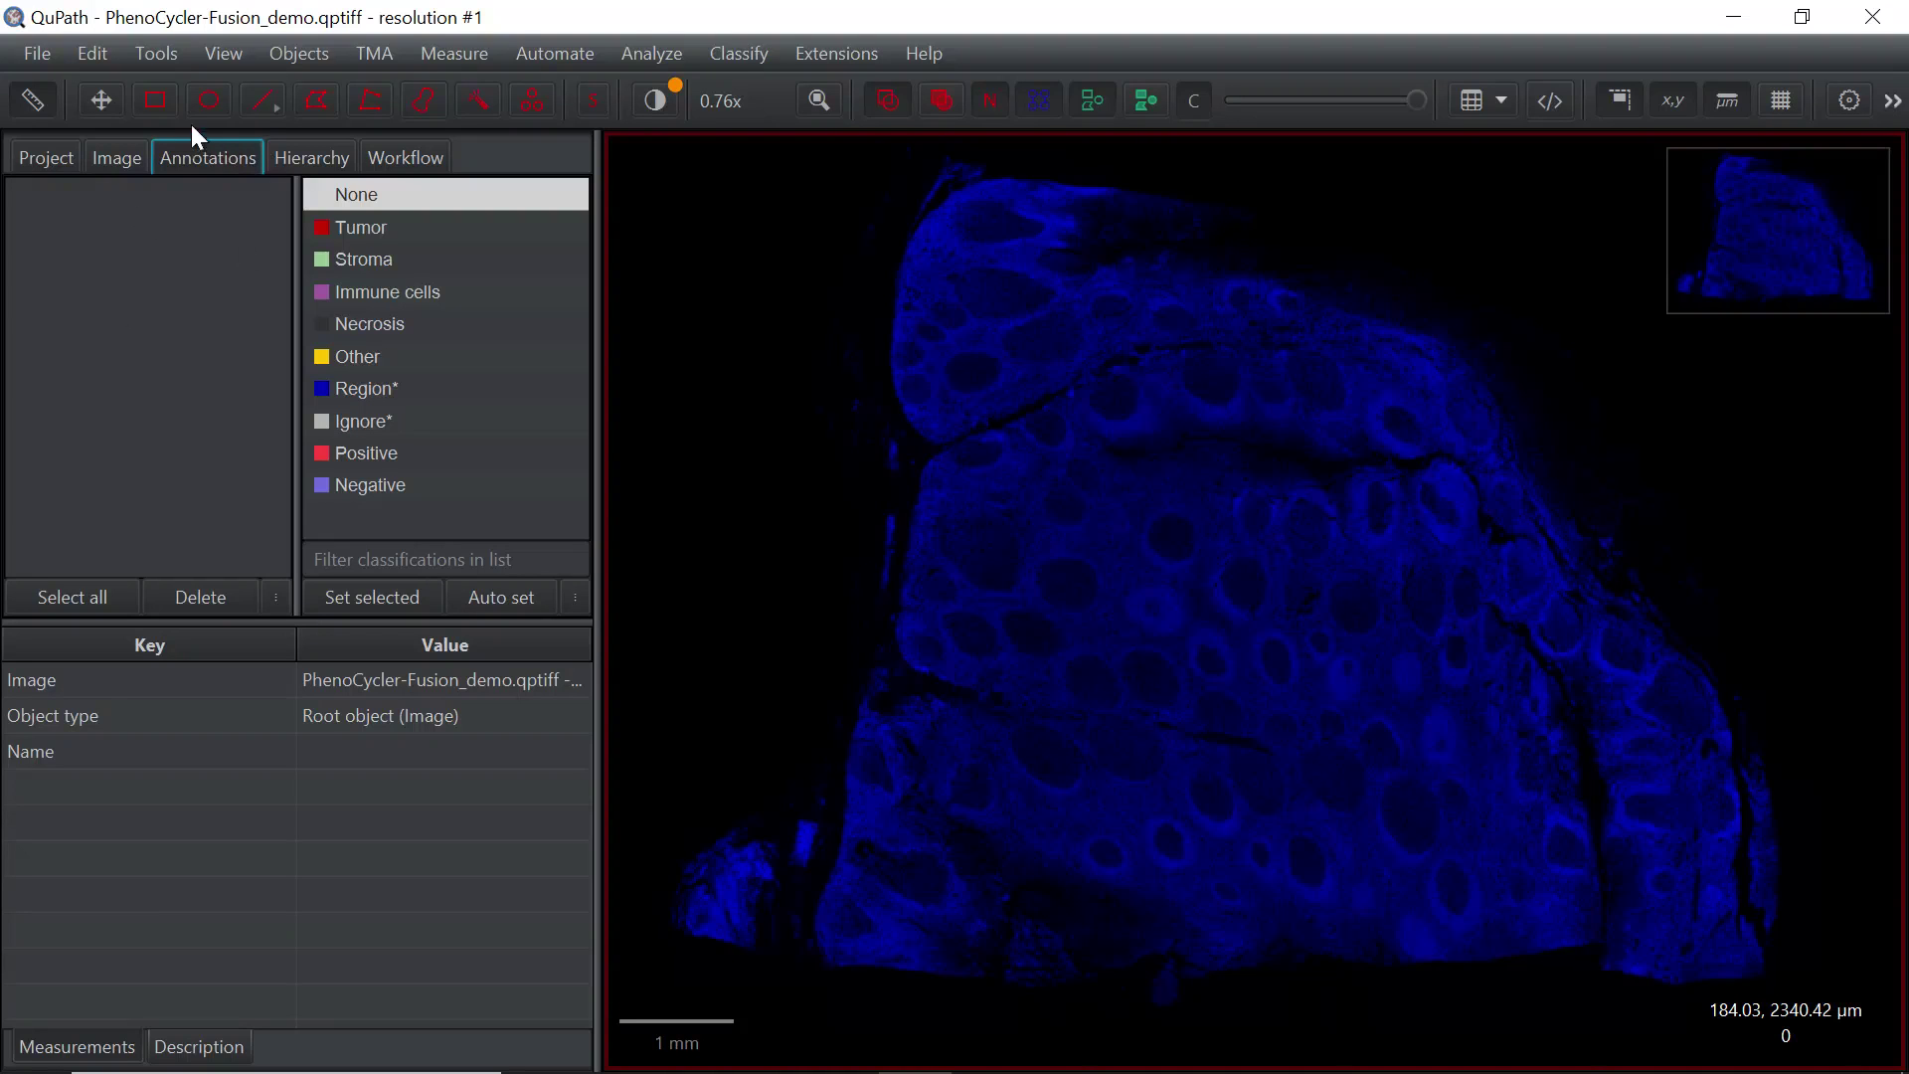
click(430, 100)
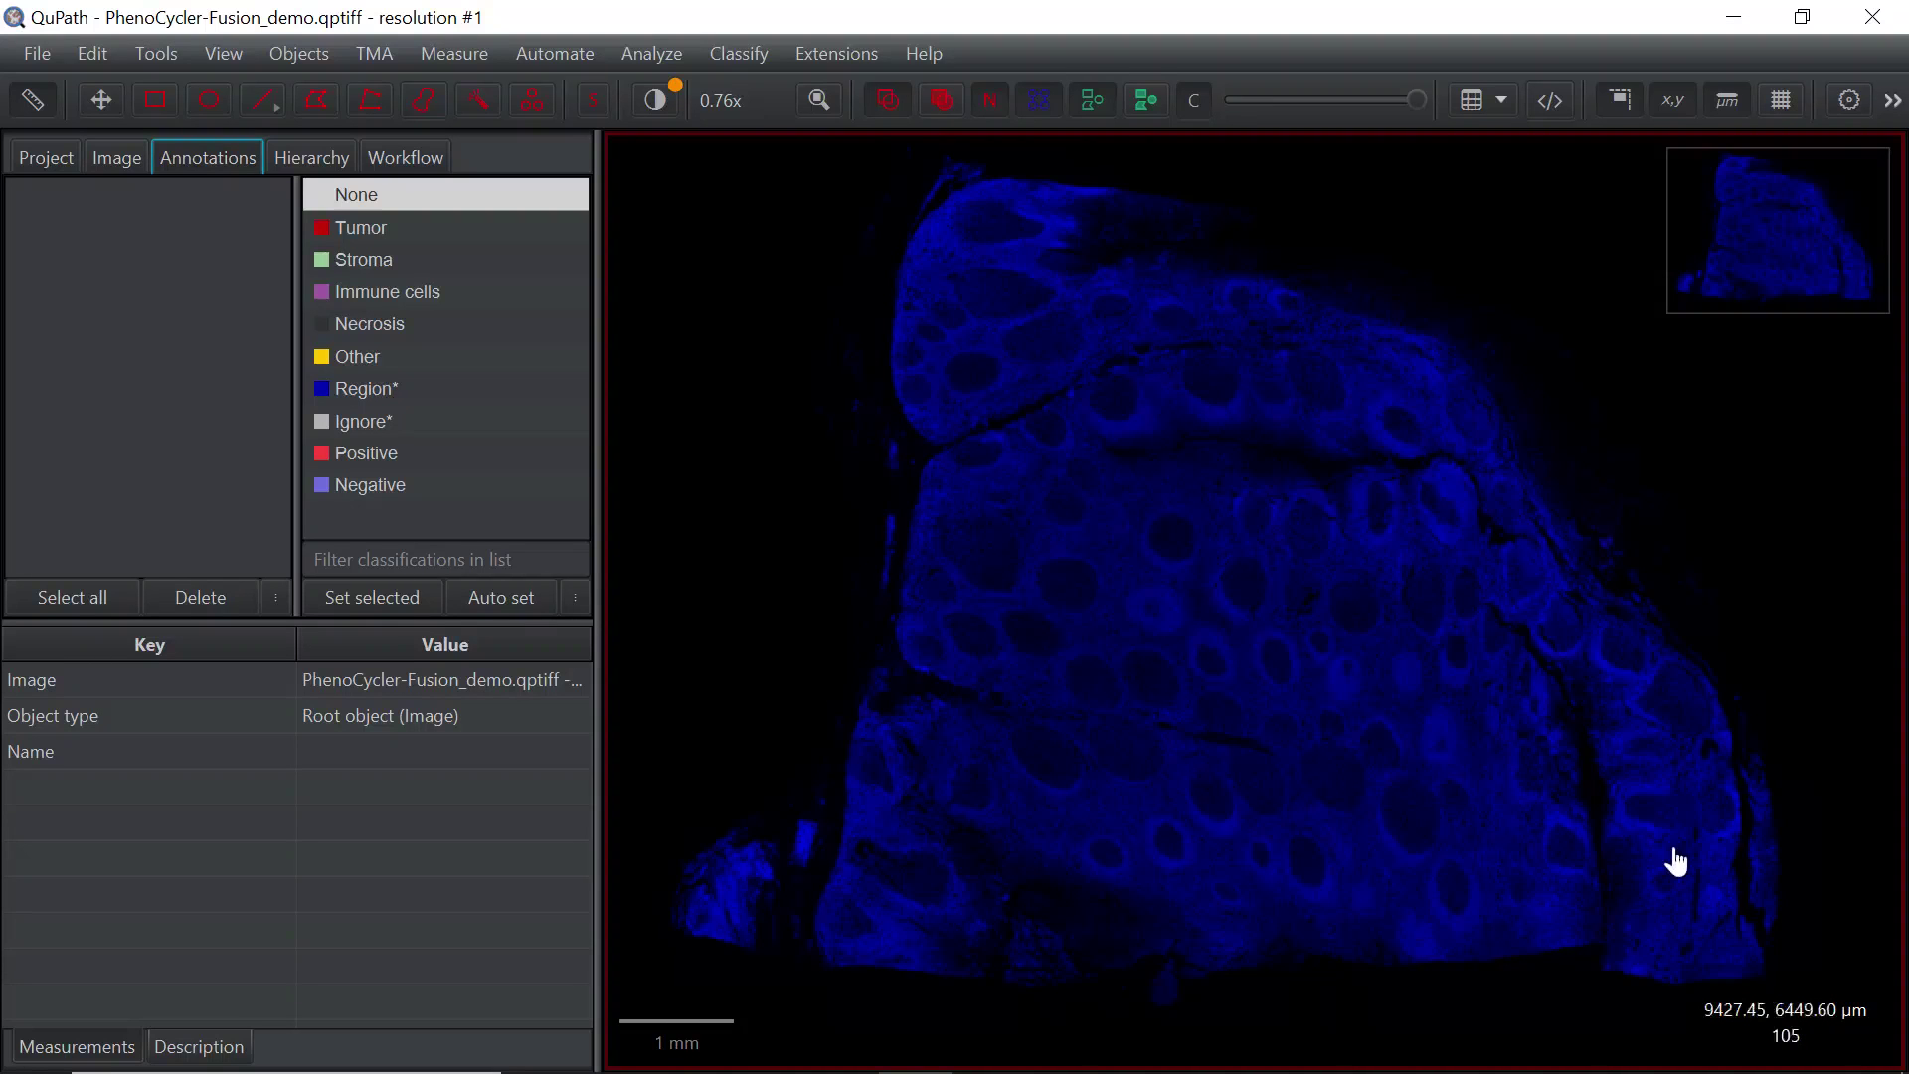
click(161, 105)
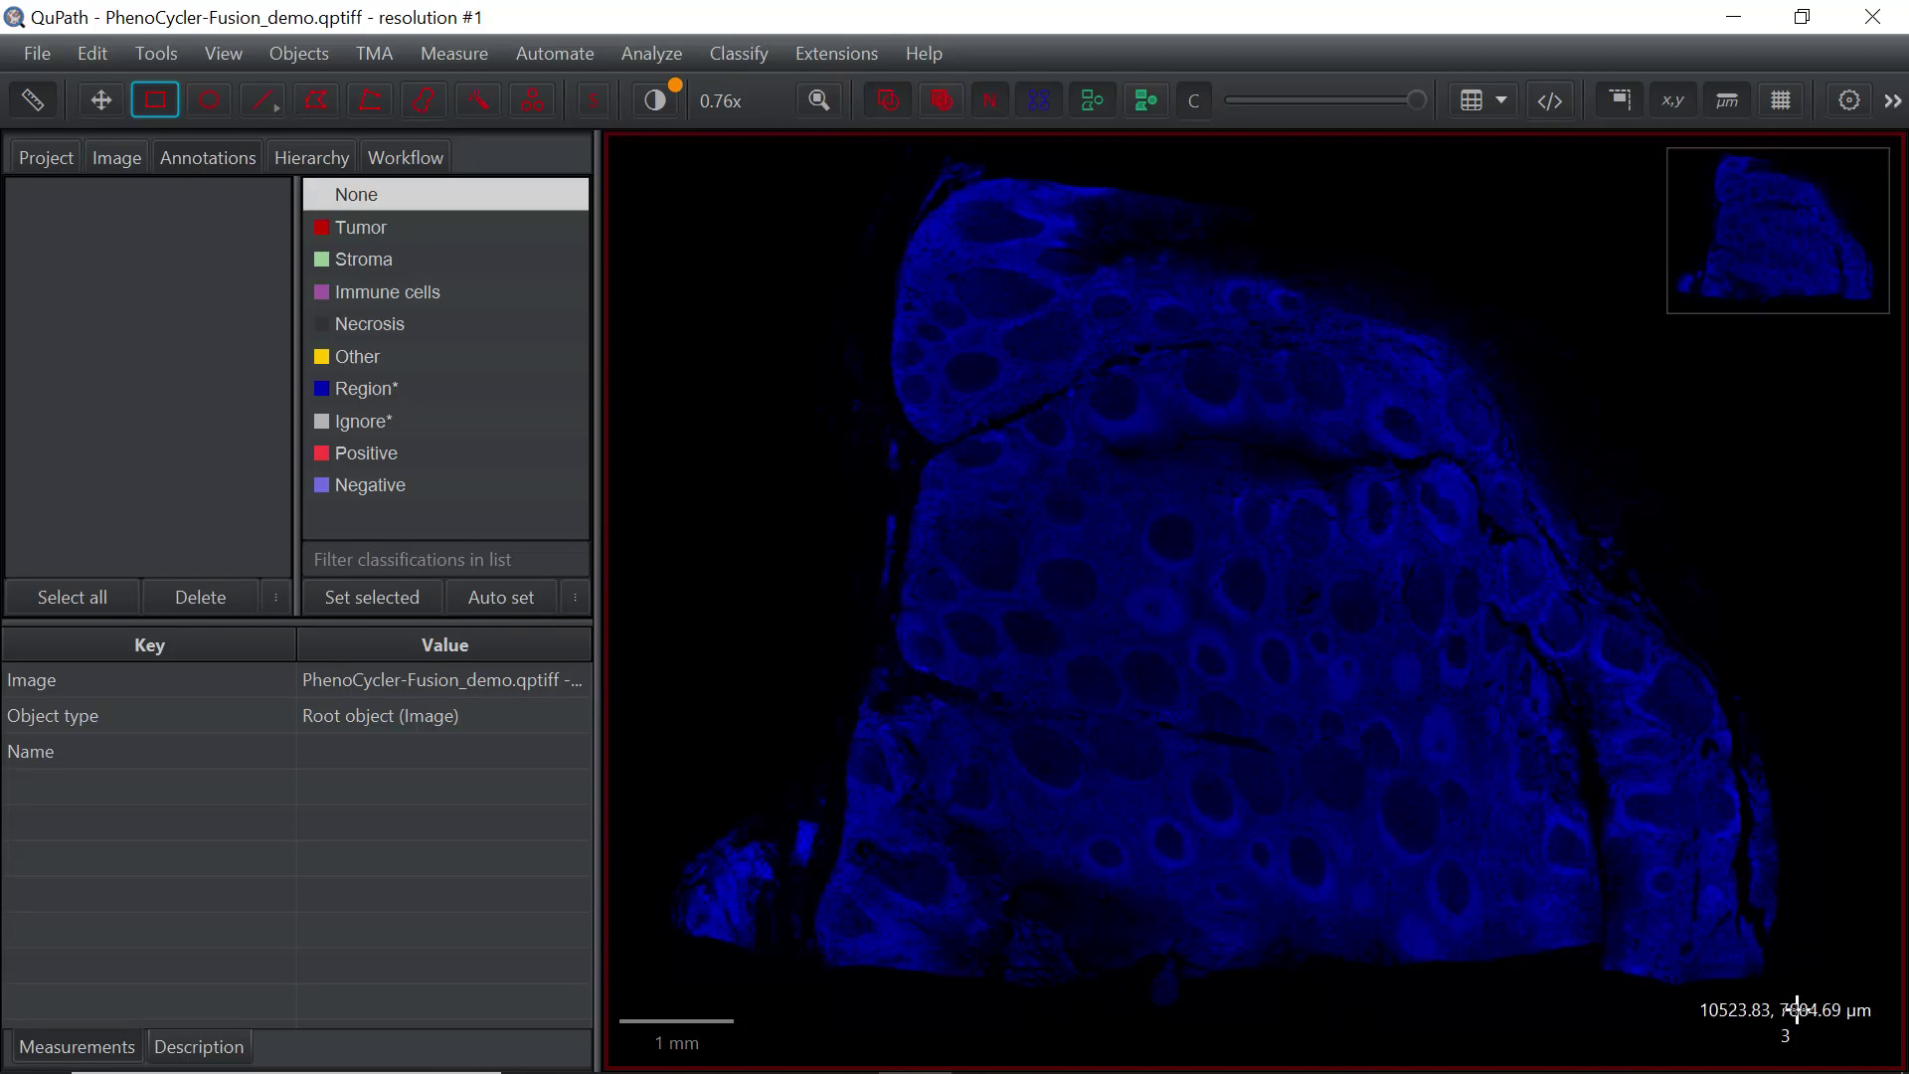
mouse_move(1798, 1023)
mouse_down()
mouse_move(869, 576)
mouse_move(703, 381)
mouse_move(640, 147)
mouse_up()
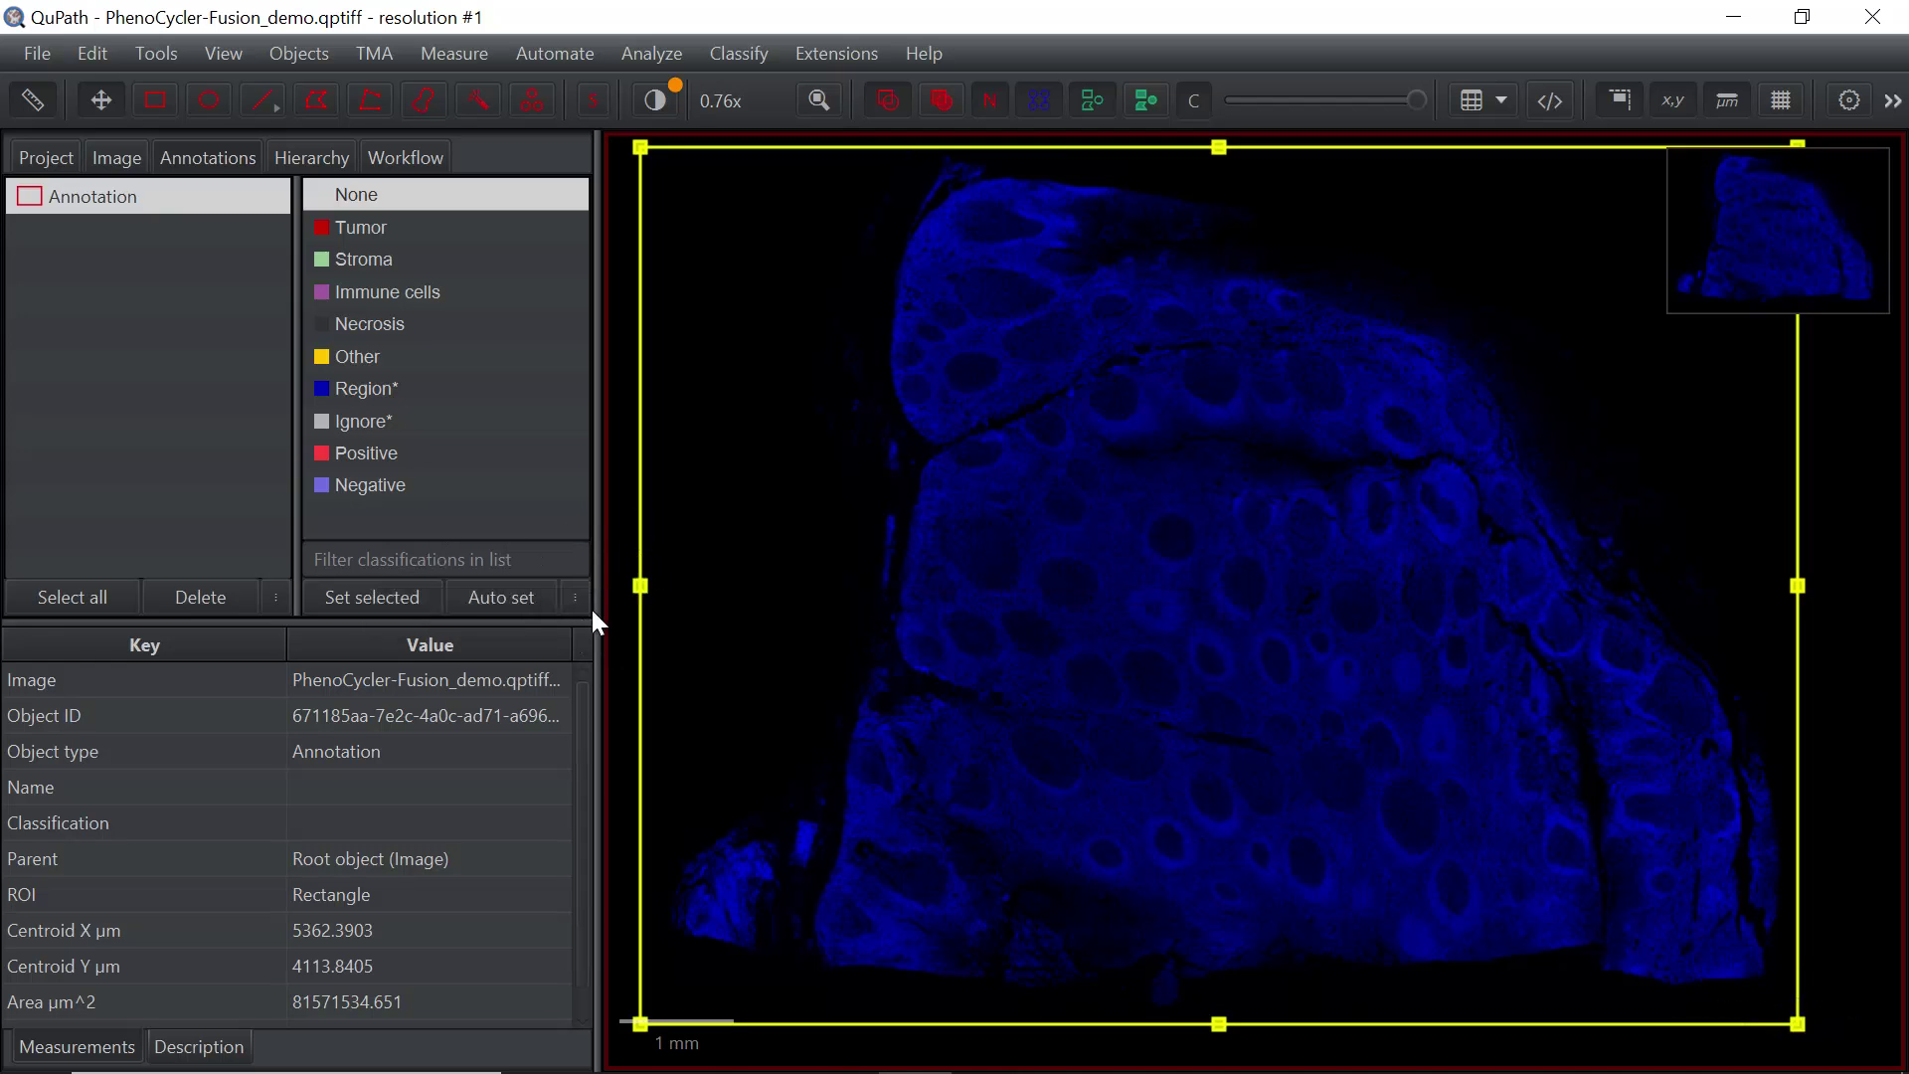
Populate the classification list from the image channels without keeping the existing classes
click(582, 601)
mouse_move(639, 644)
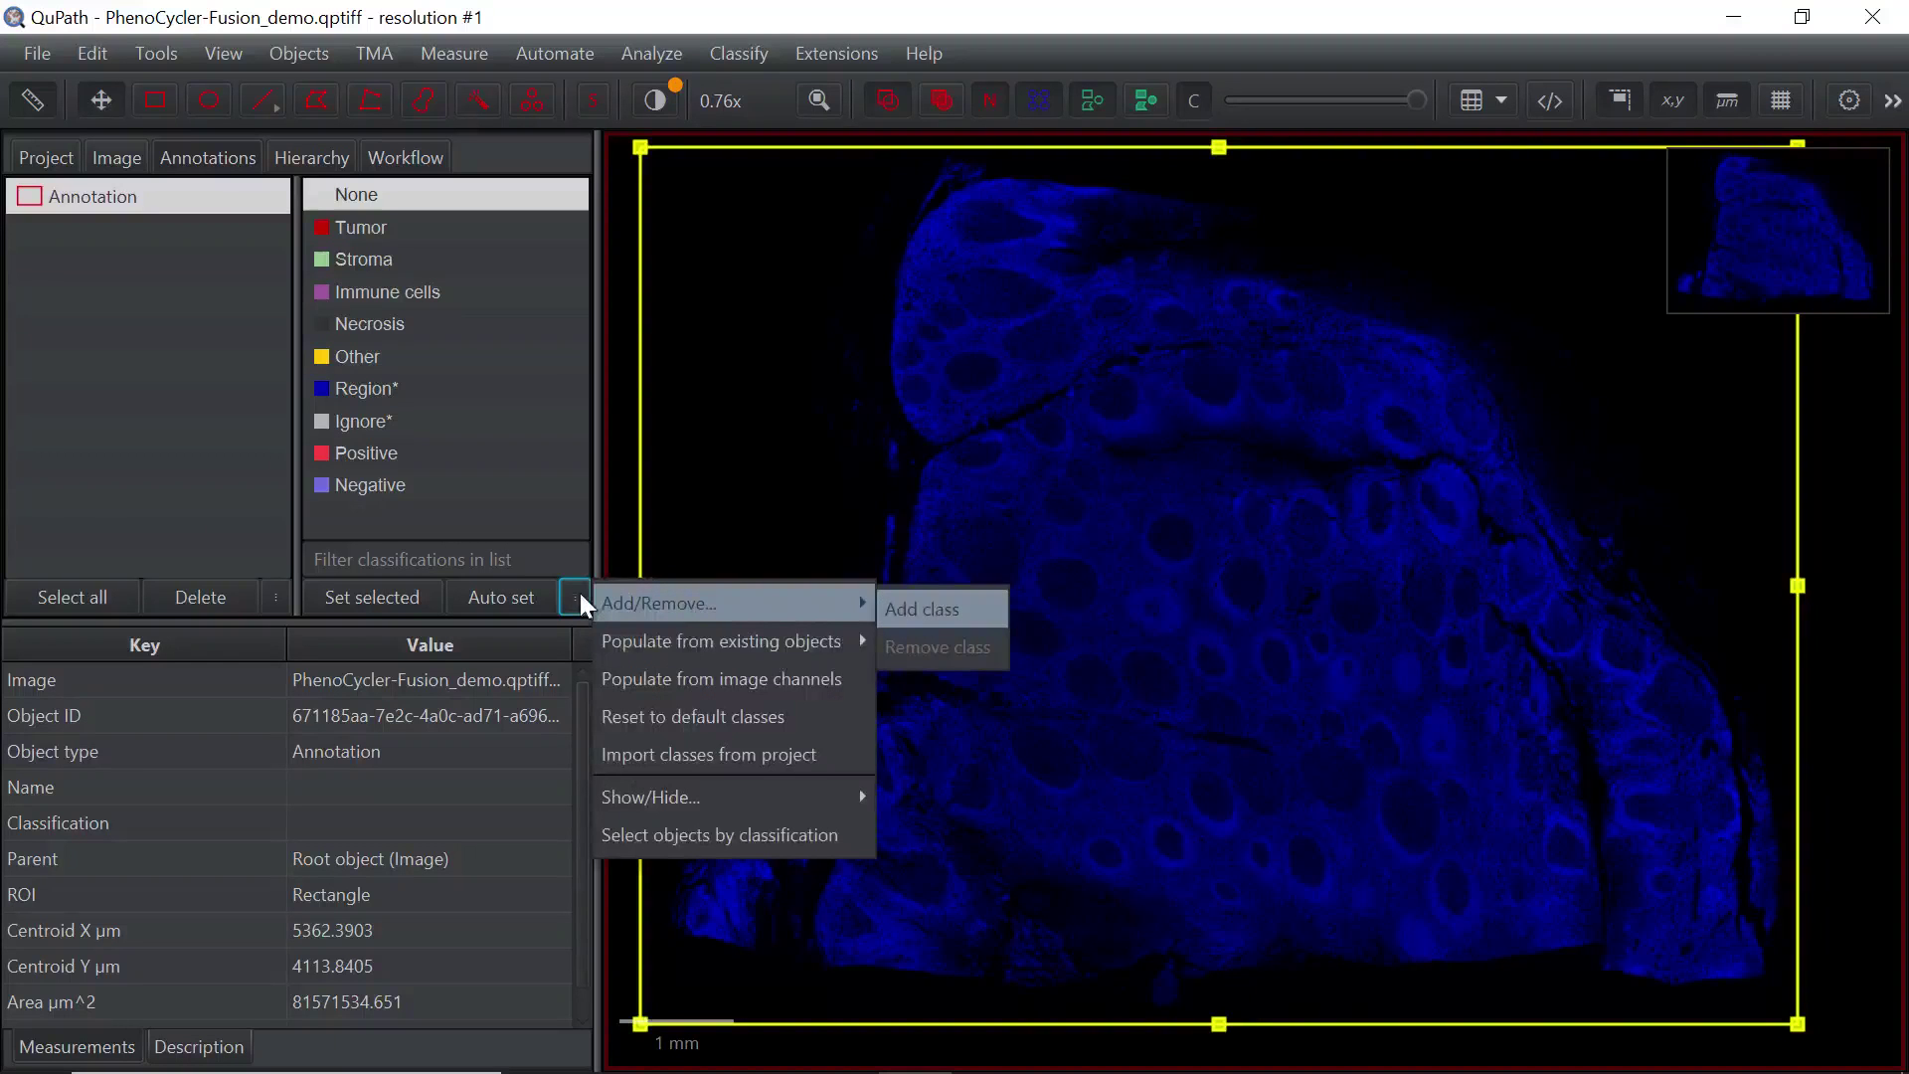
click(643, 678)
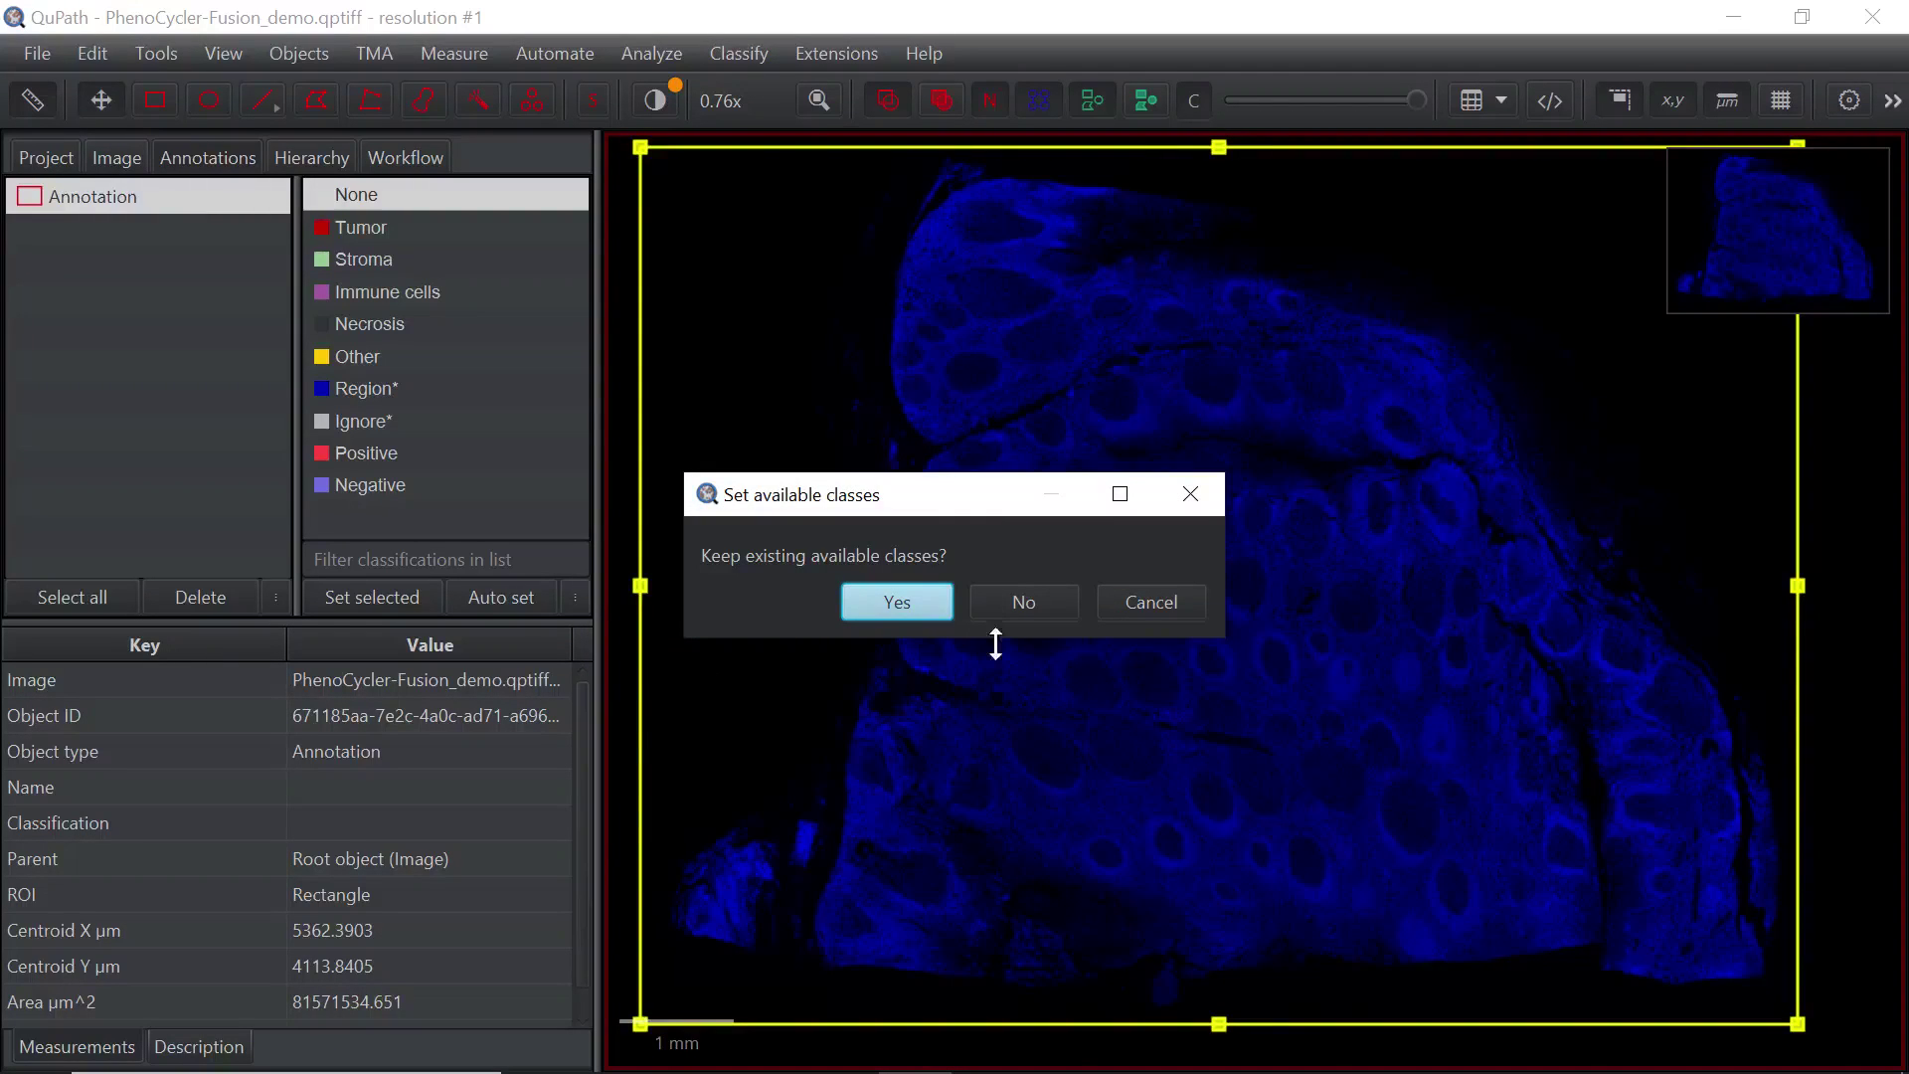
click(1048, 604)
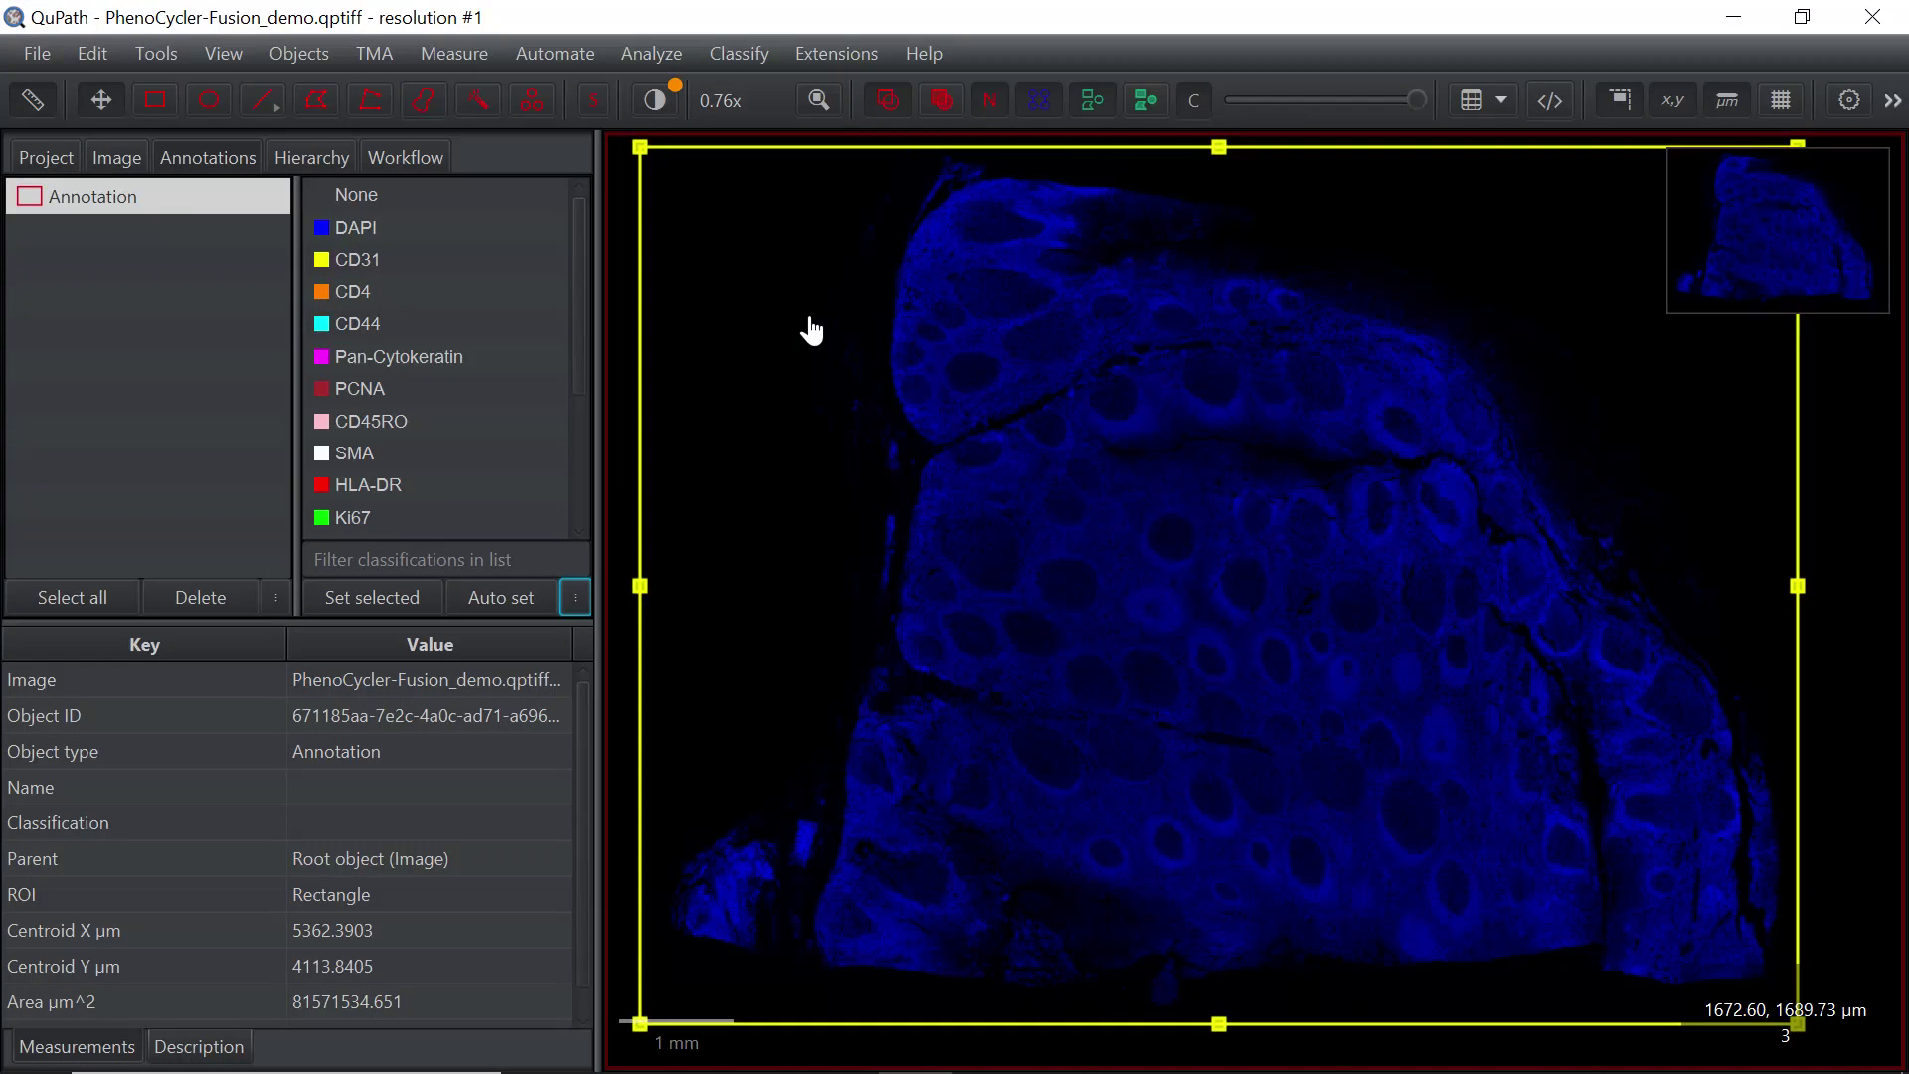
Run cell detection in the rectangle annotation on the DAPI channel with the default parameters, including threshold 25 and cell expansion 5 µm
click(643, 57)
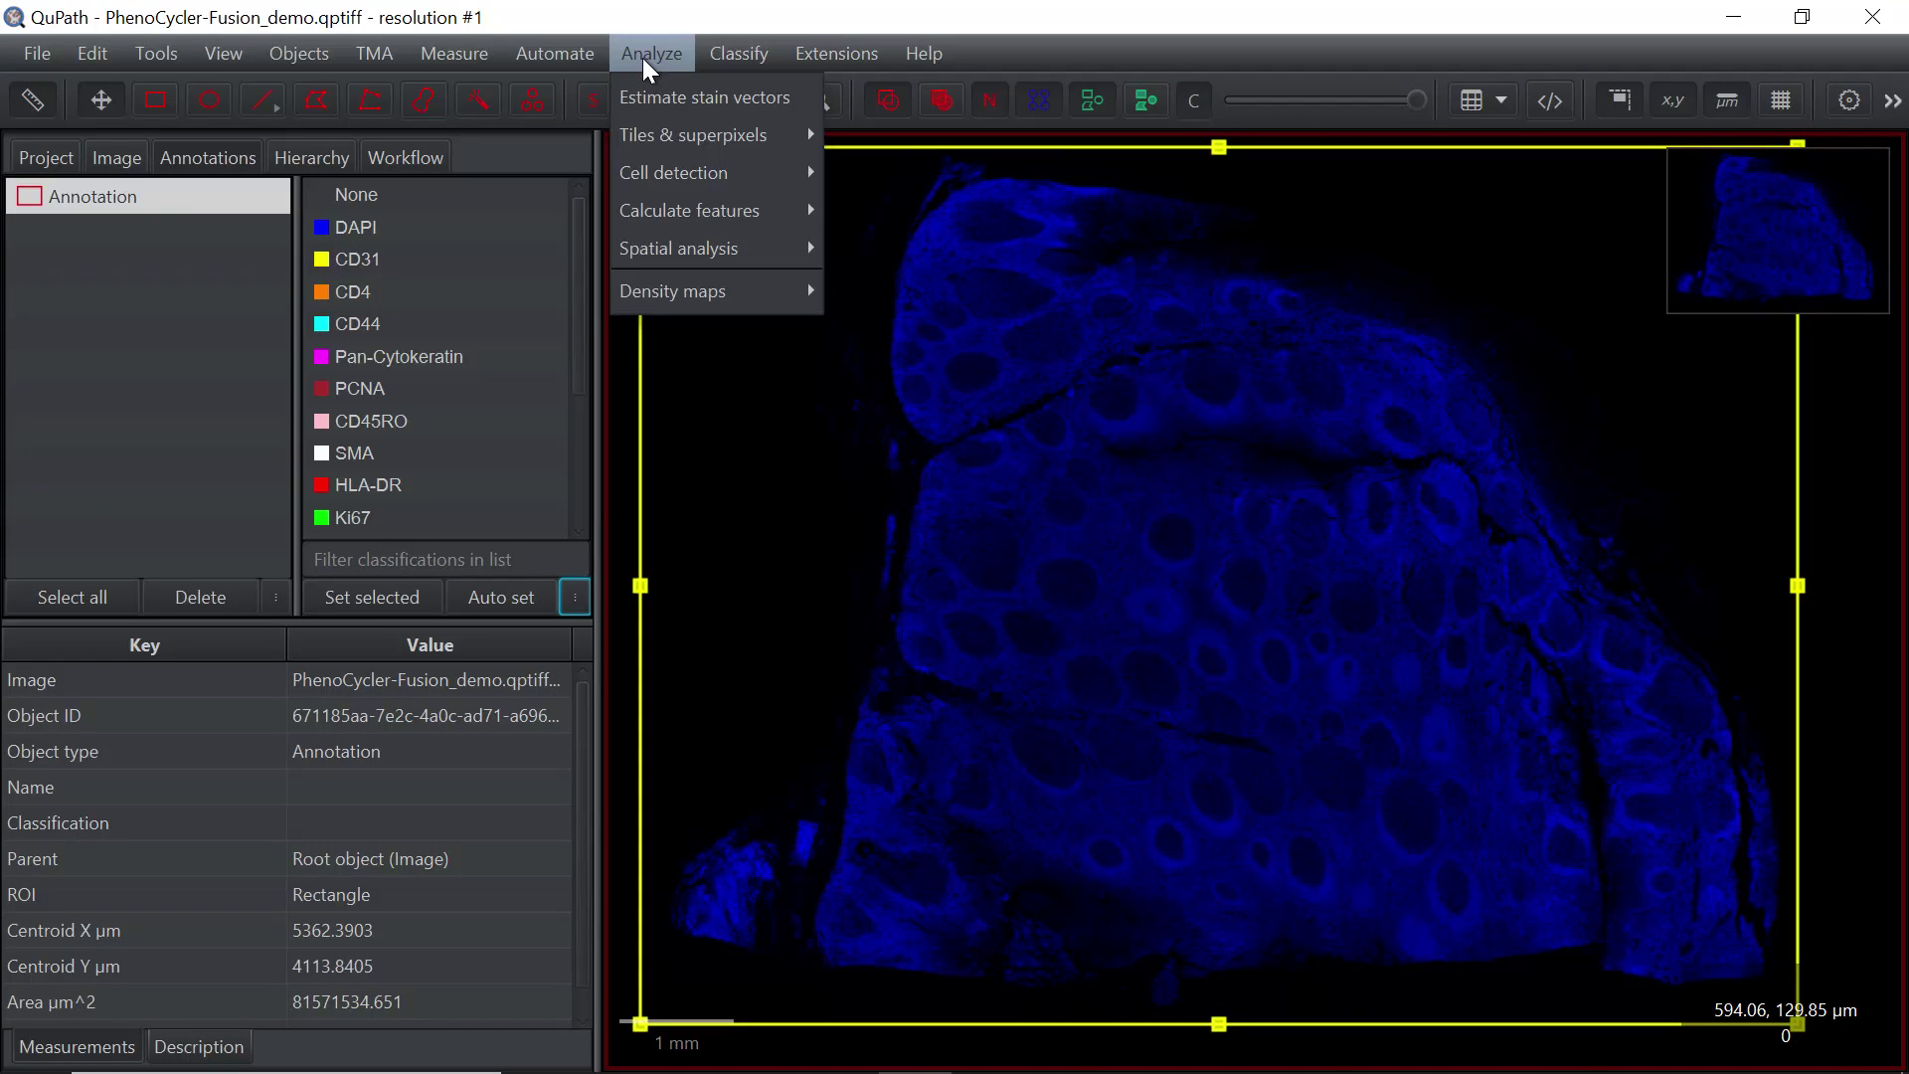
mouse_move(648, 171)
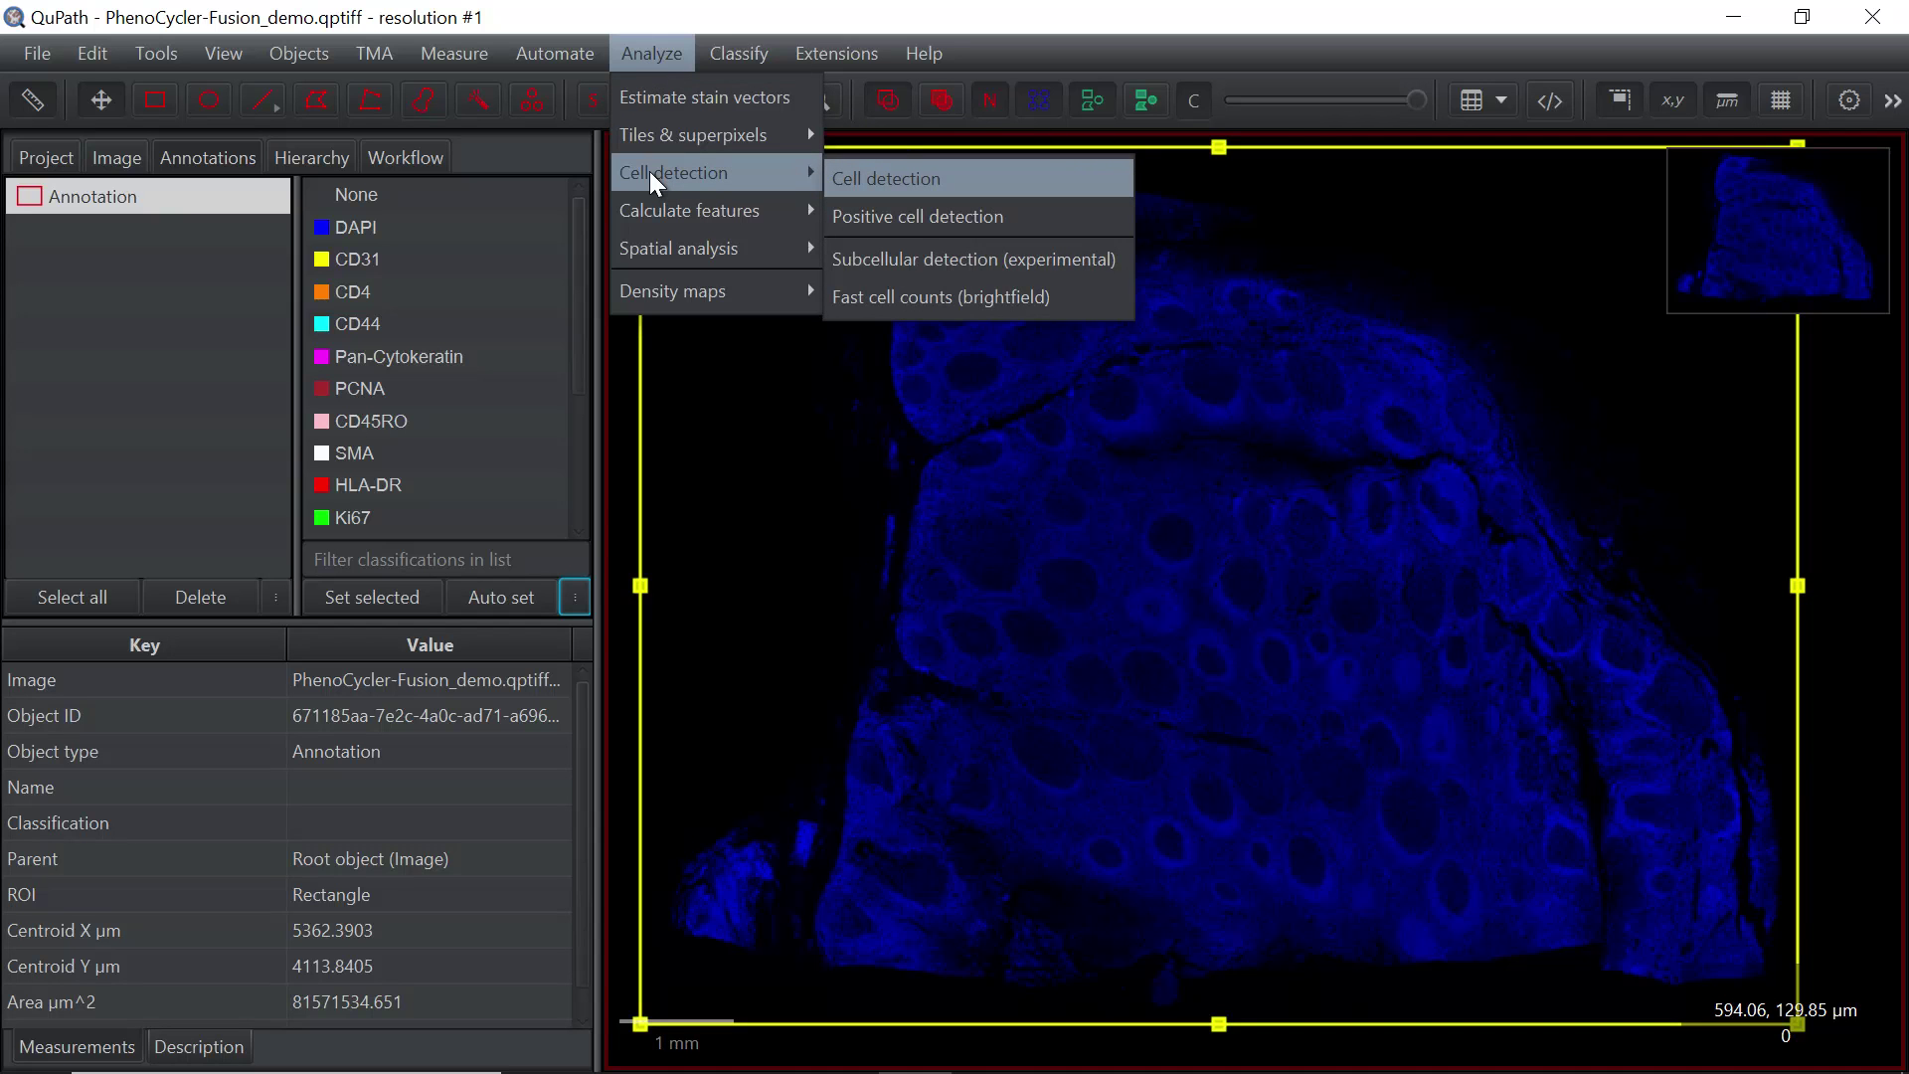
click(891, 181)
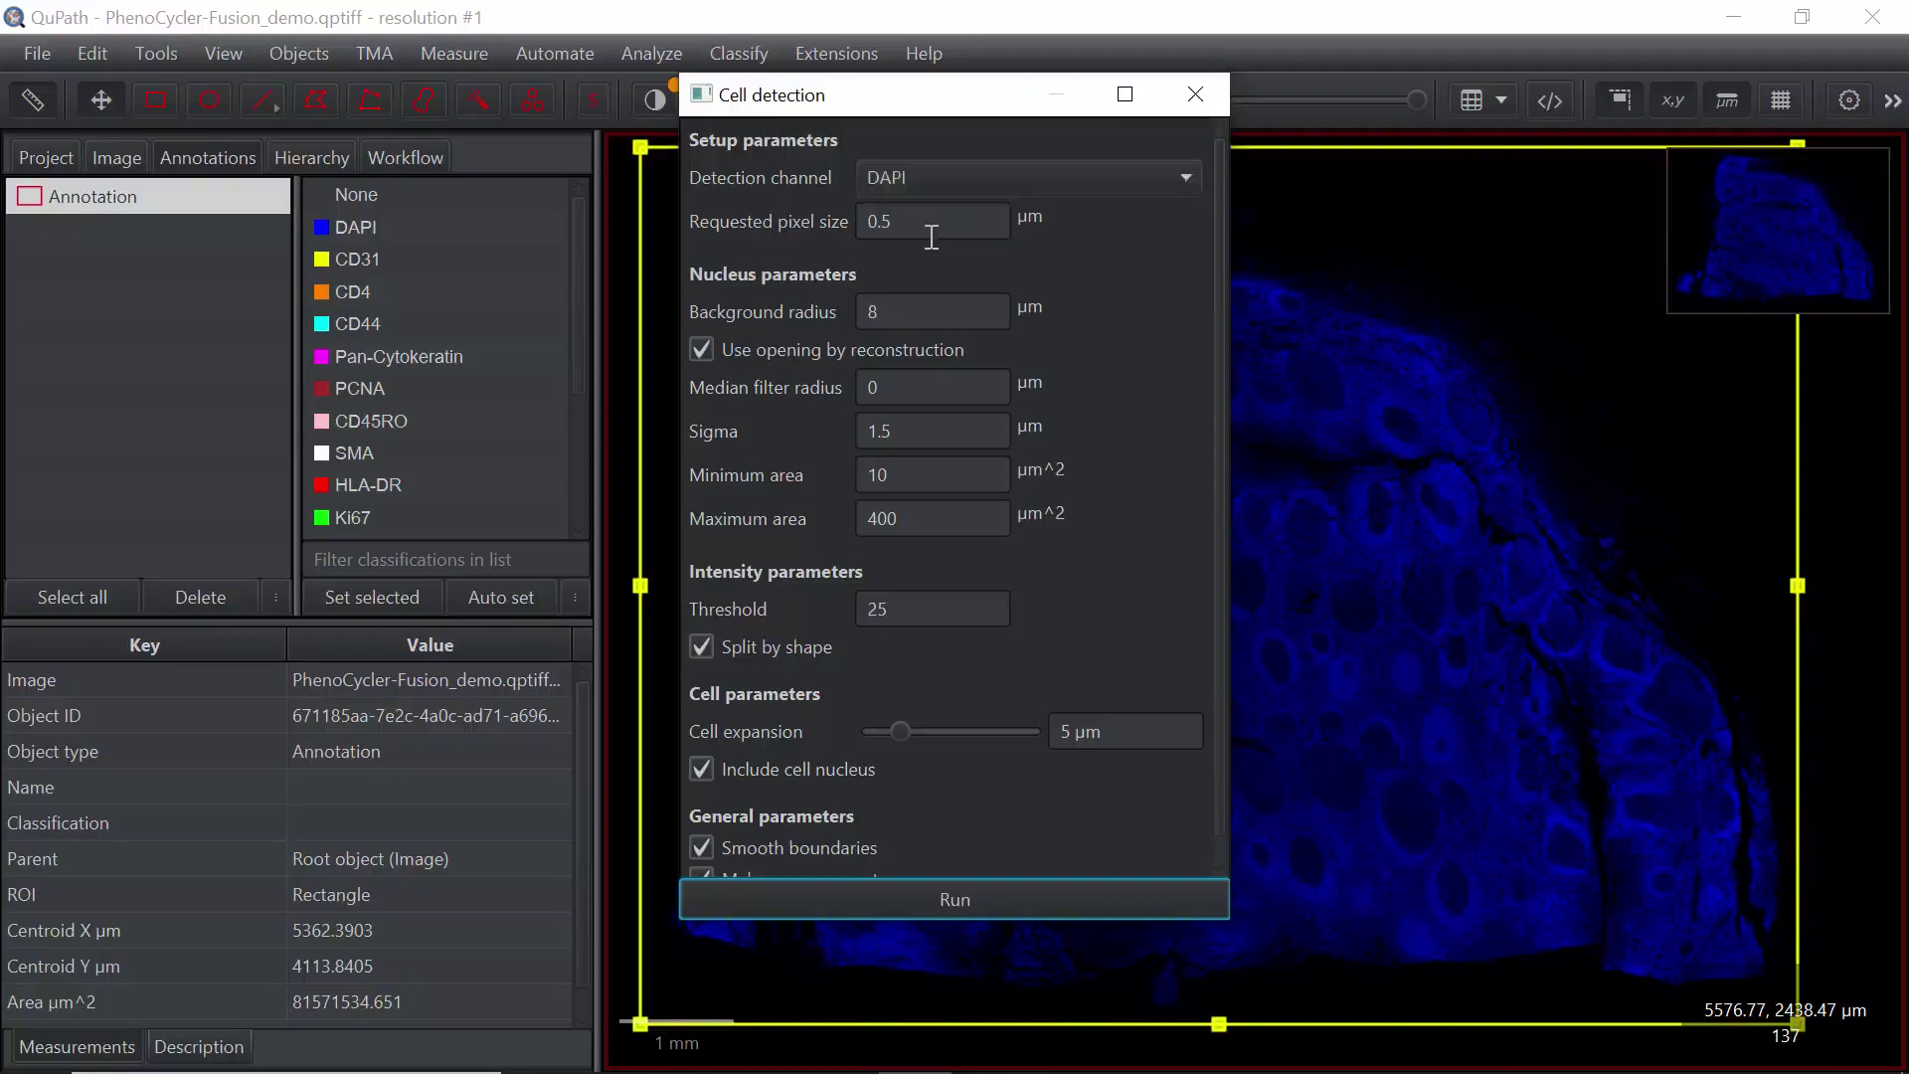
mouse_move(930, 236)
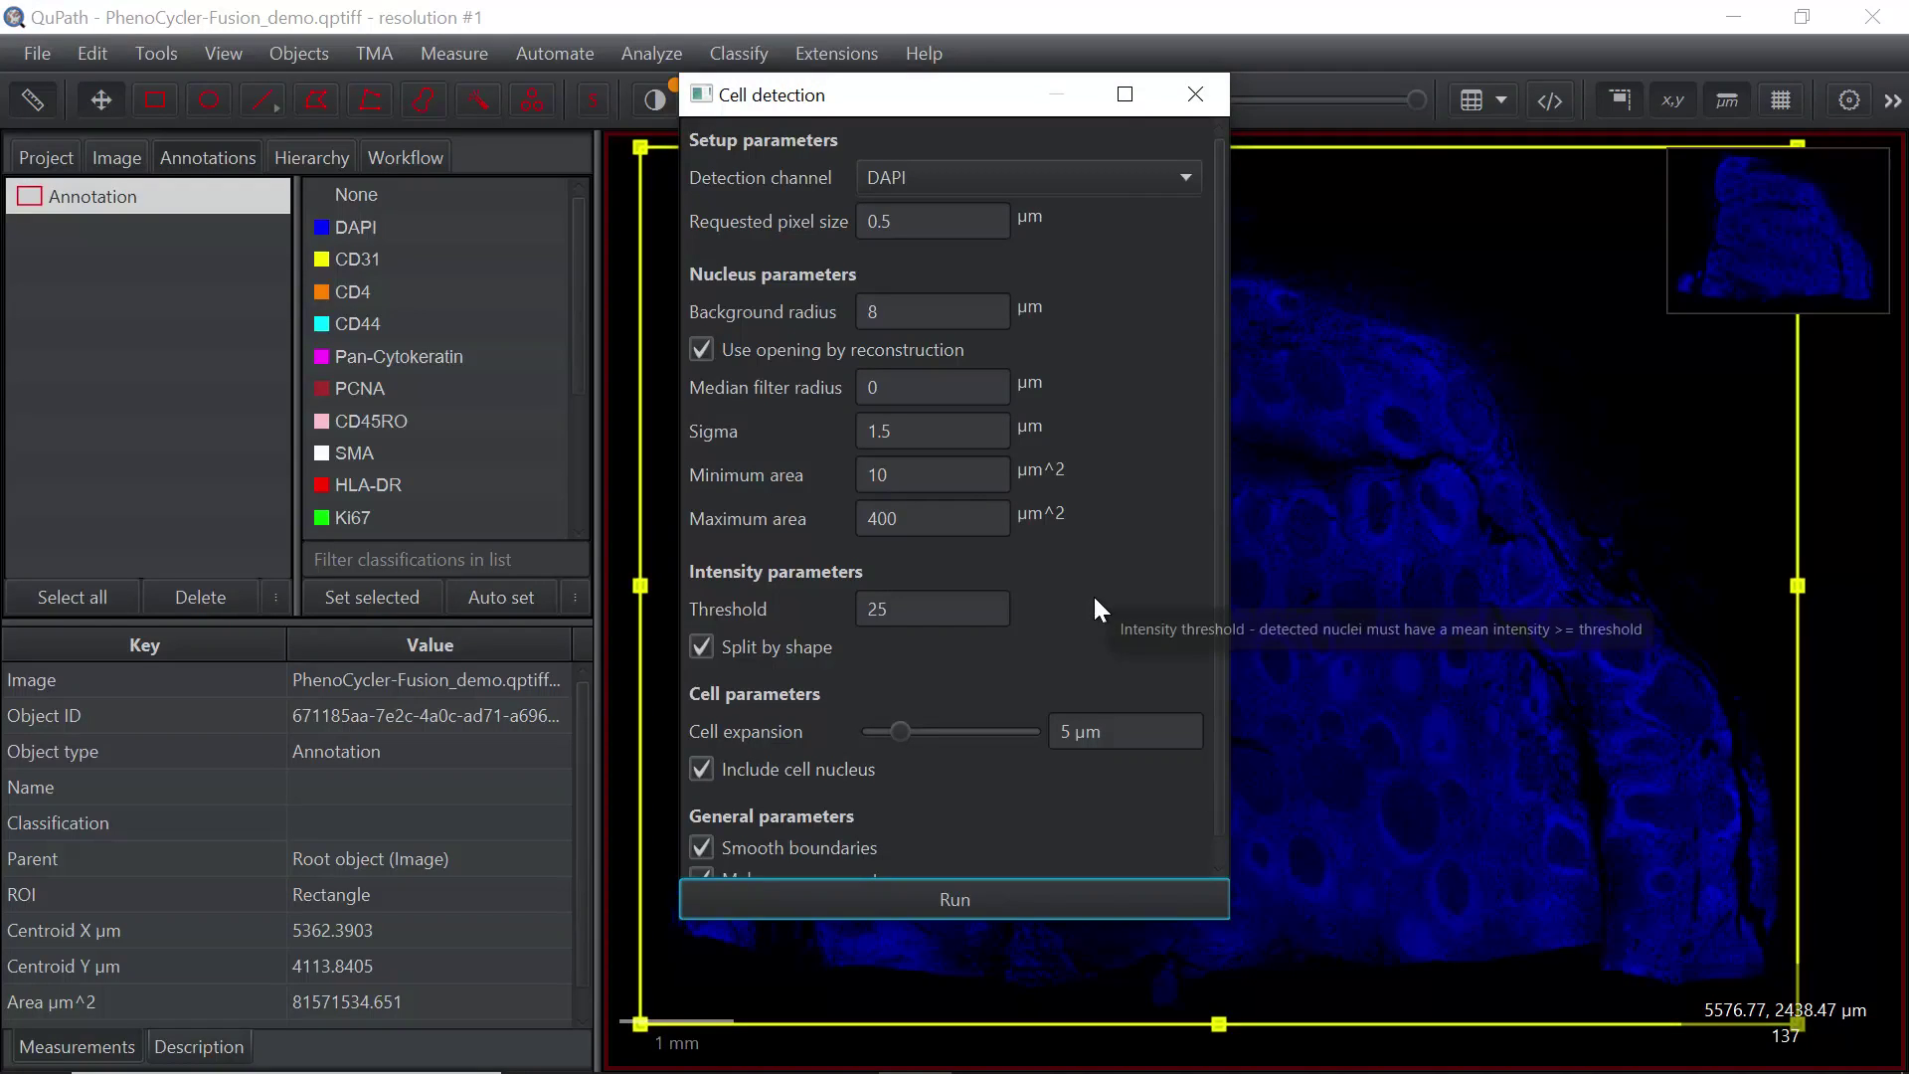
click(962, 908)
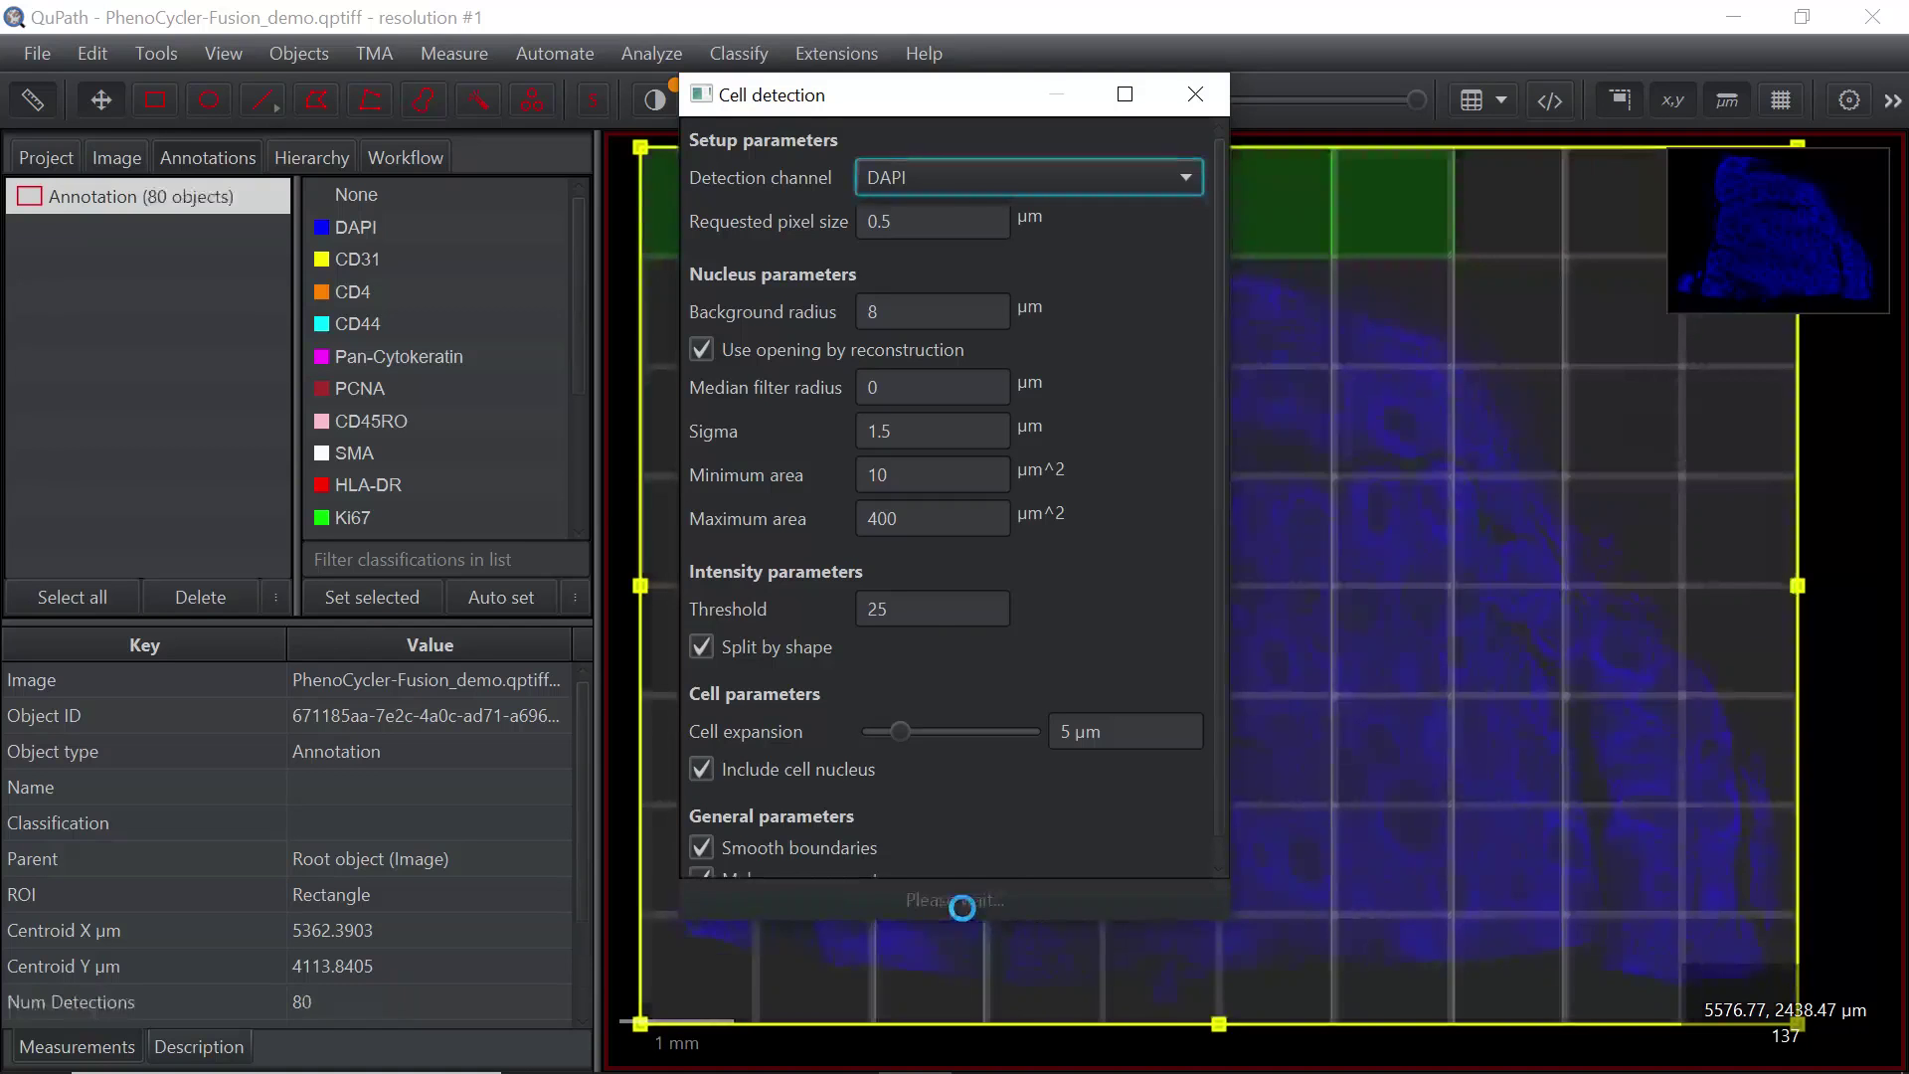
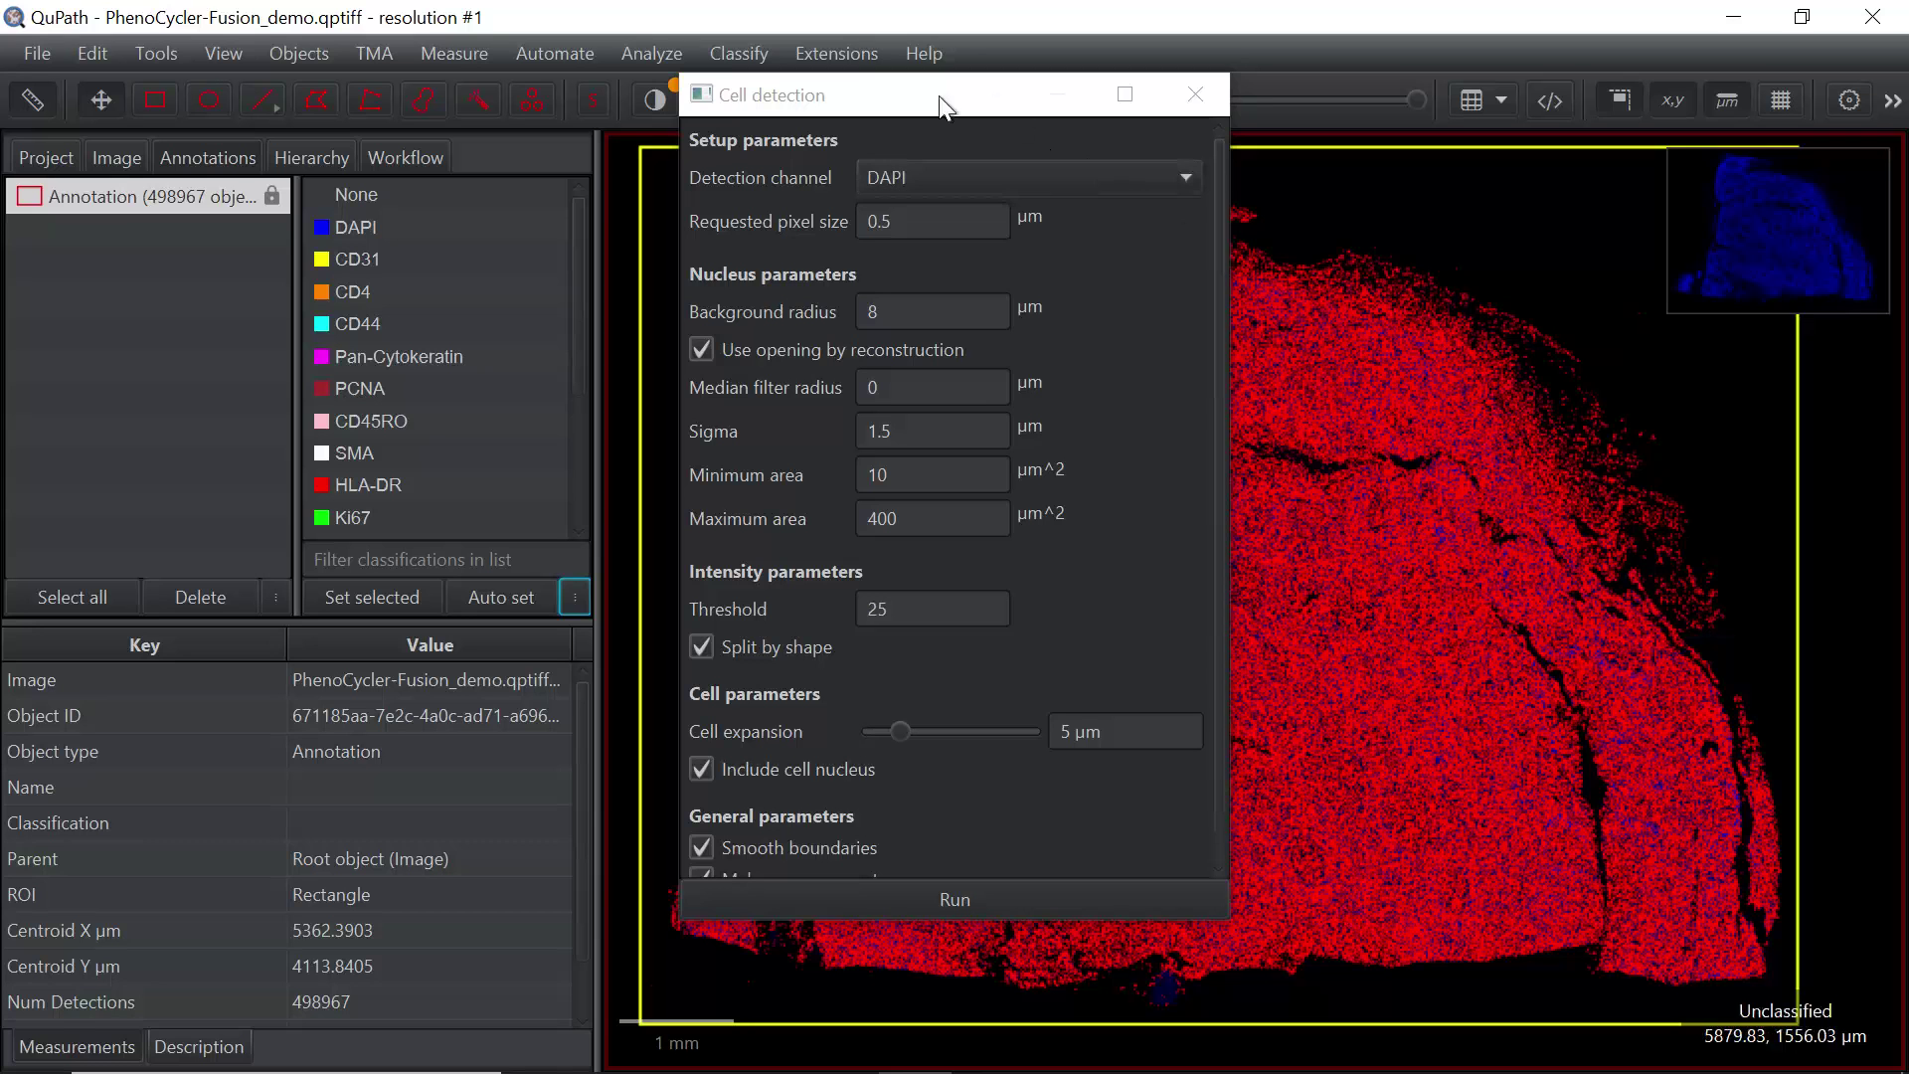
click(1194, 94)
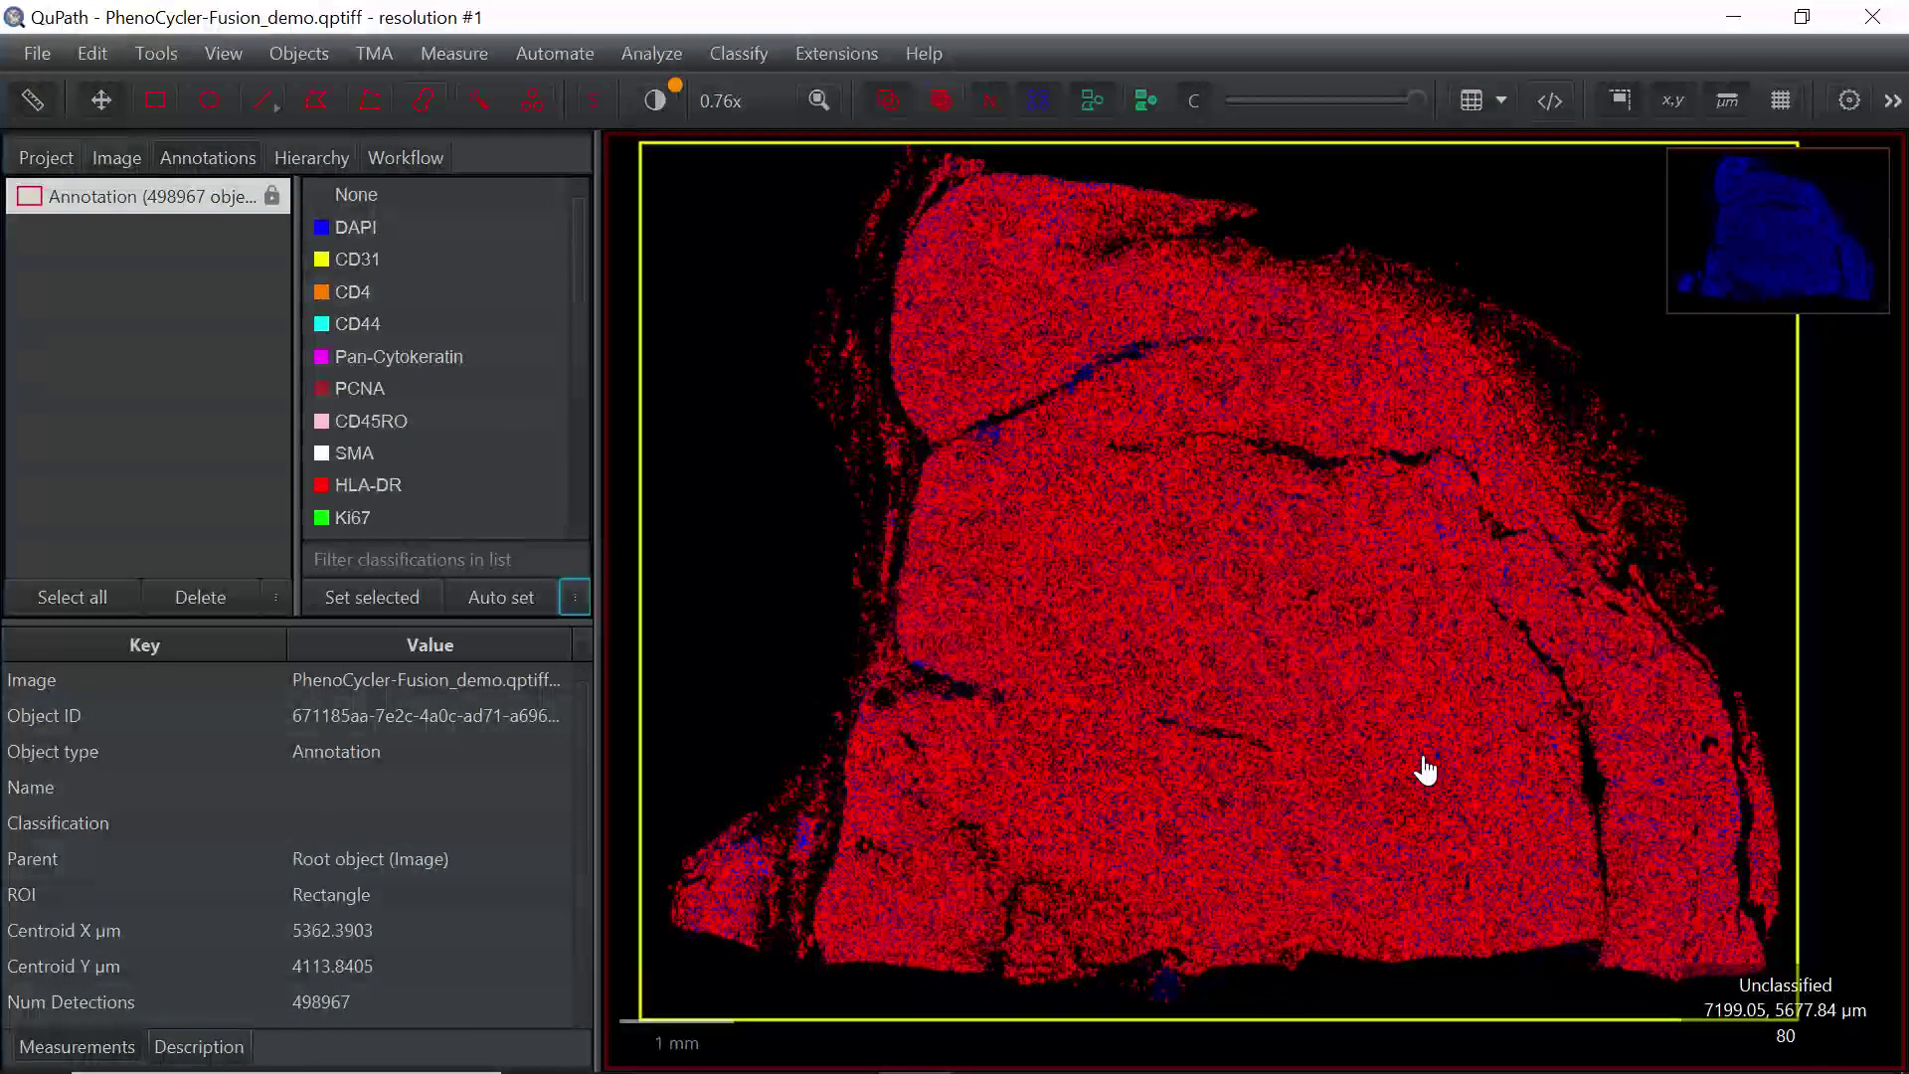
Display the detected cells as nuclei only at high magnification
scroll(1425, 769, up, 5)
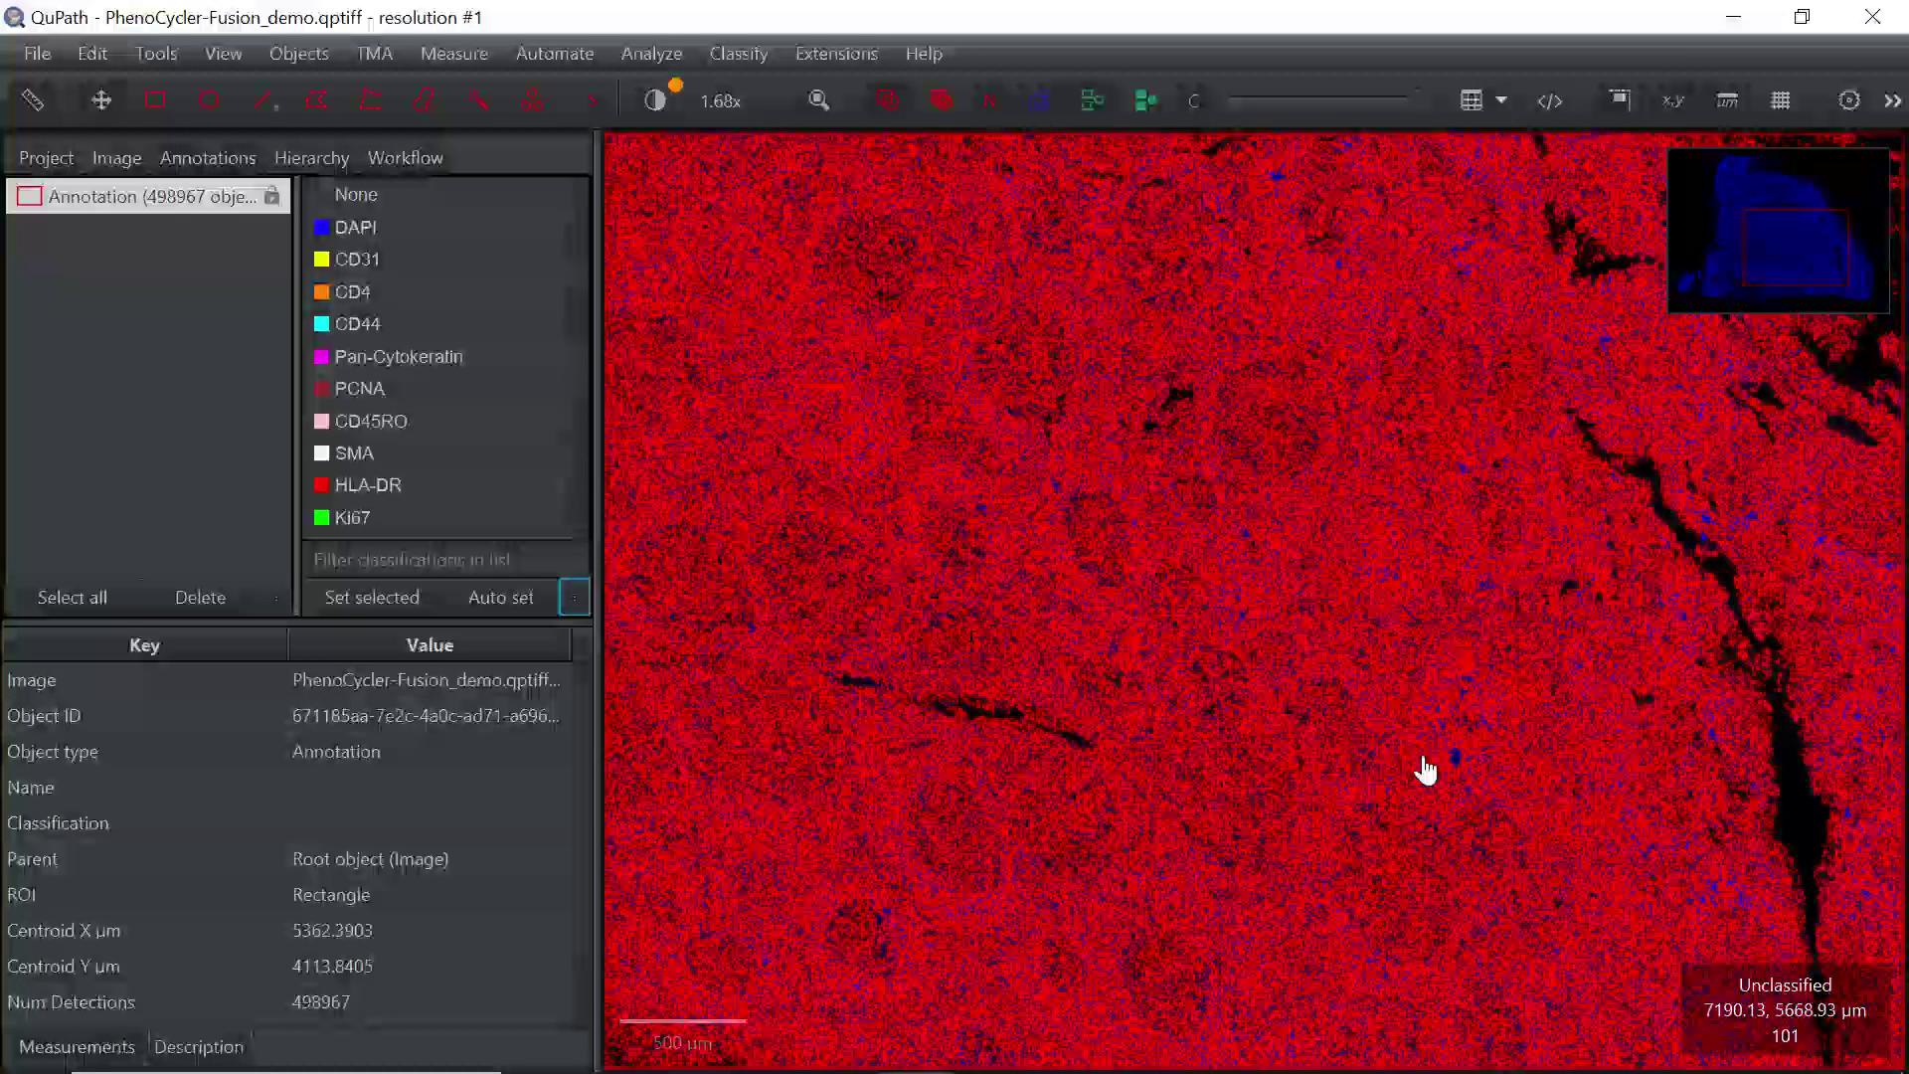
scroll(1424, 770, up, 10)
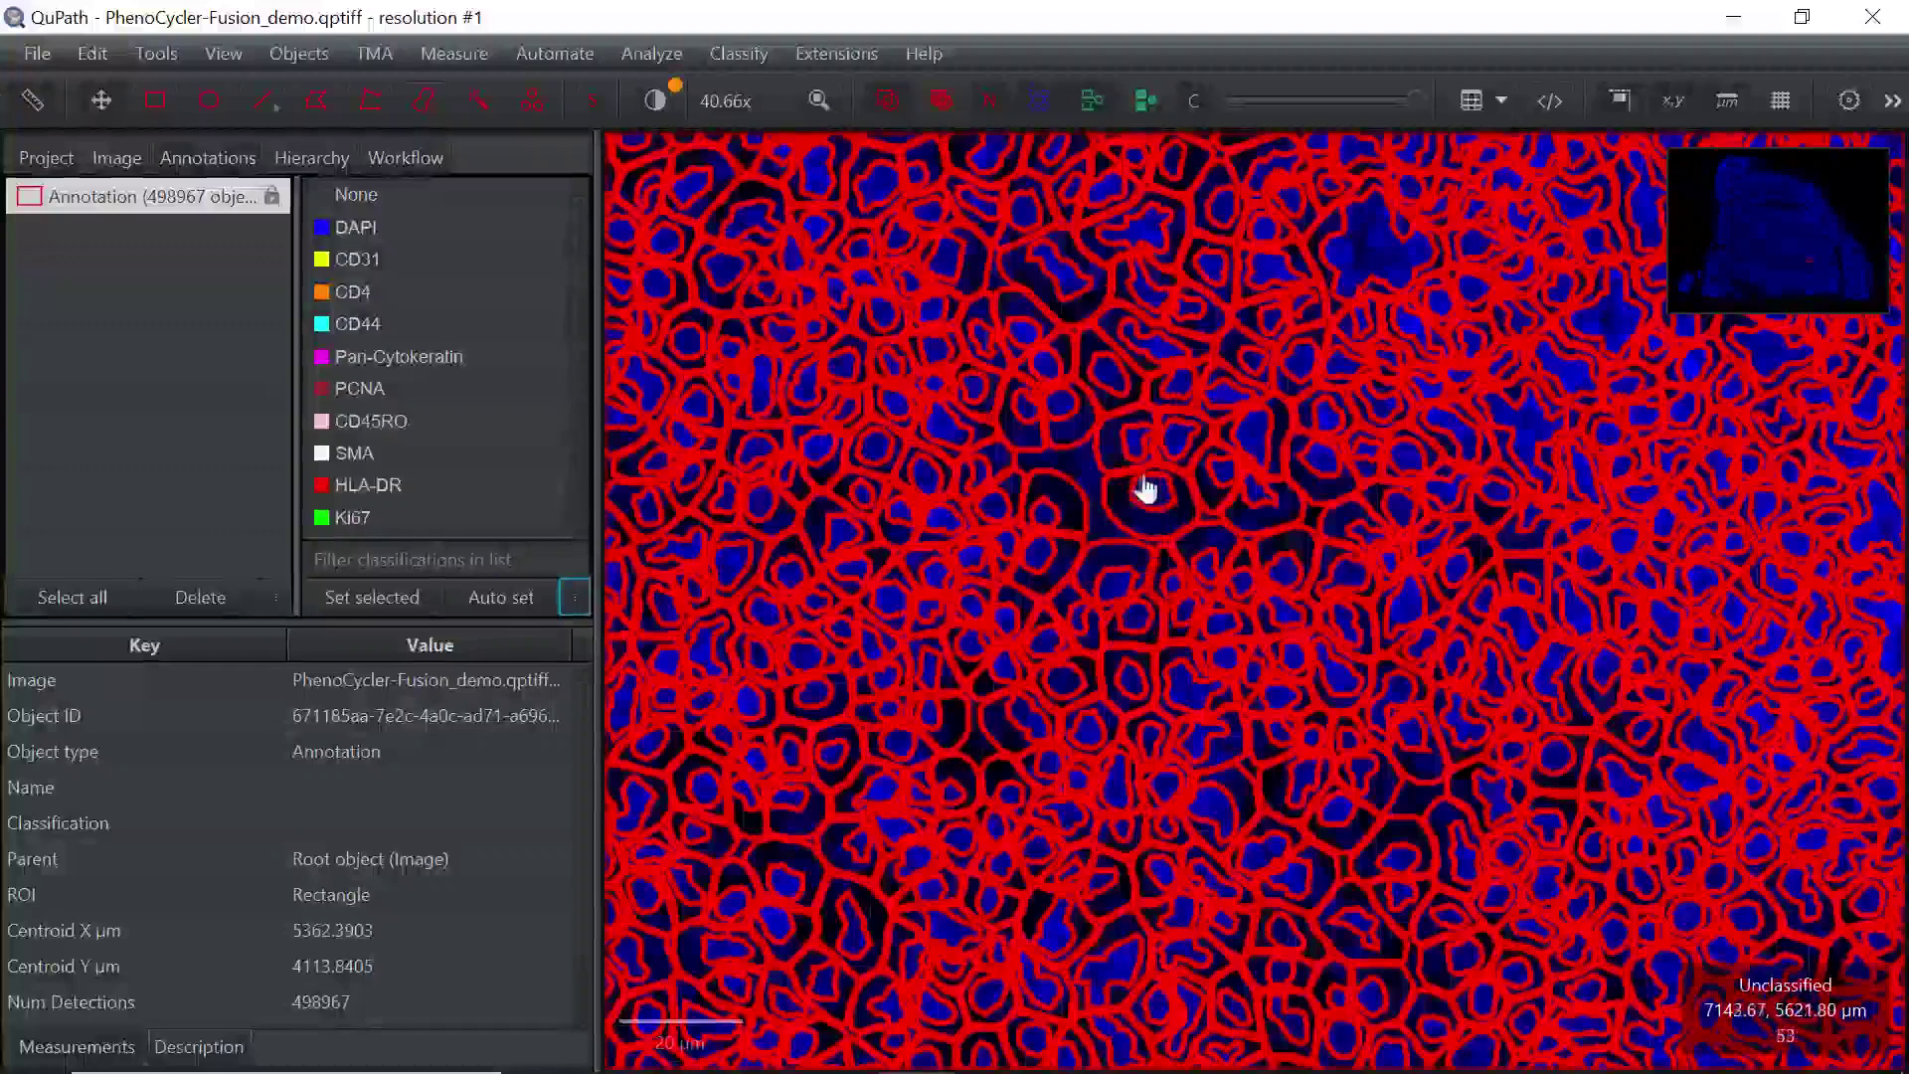
right_click(1265, 731)
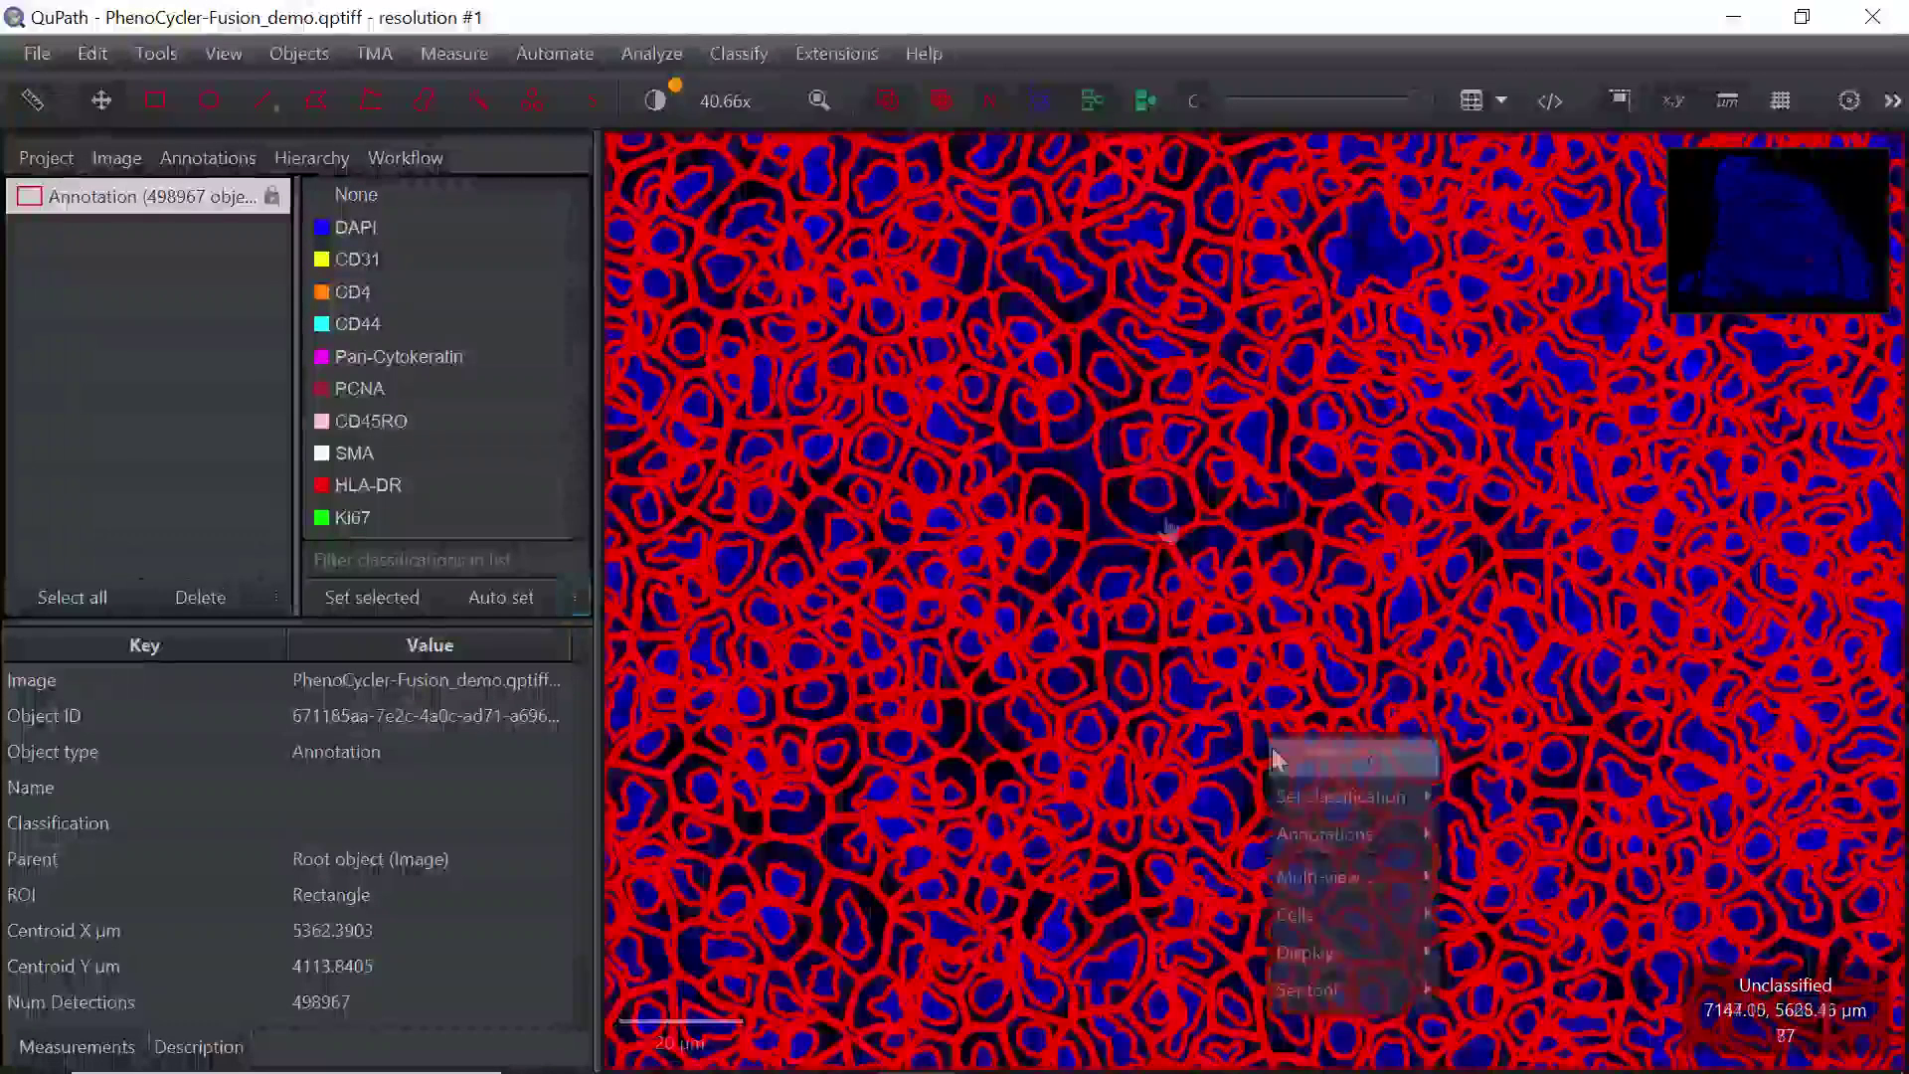
click(1291, 661)
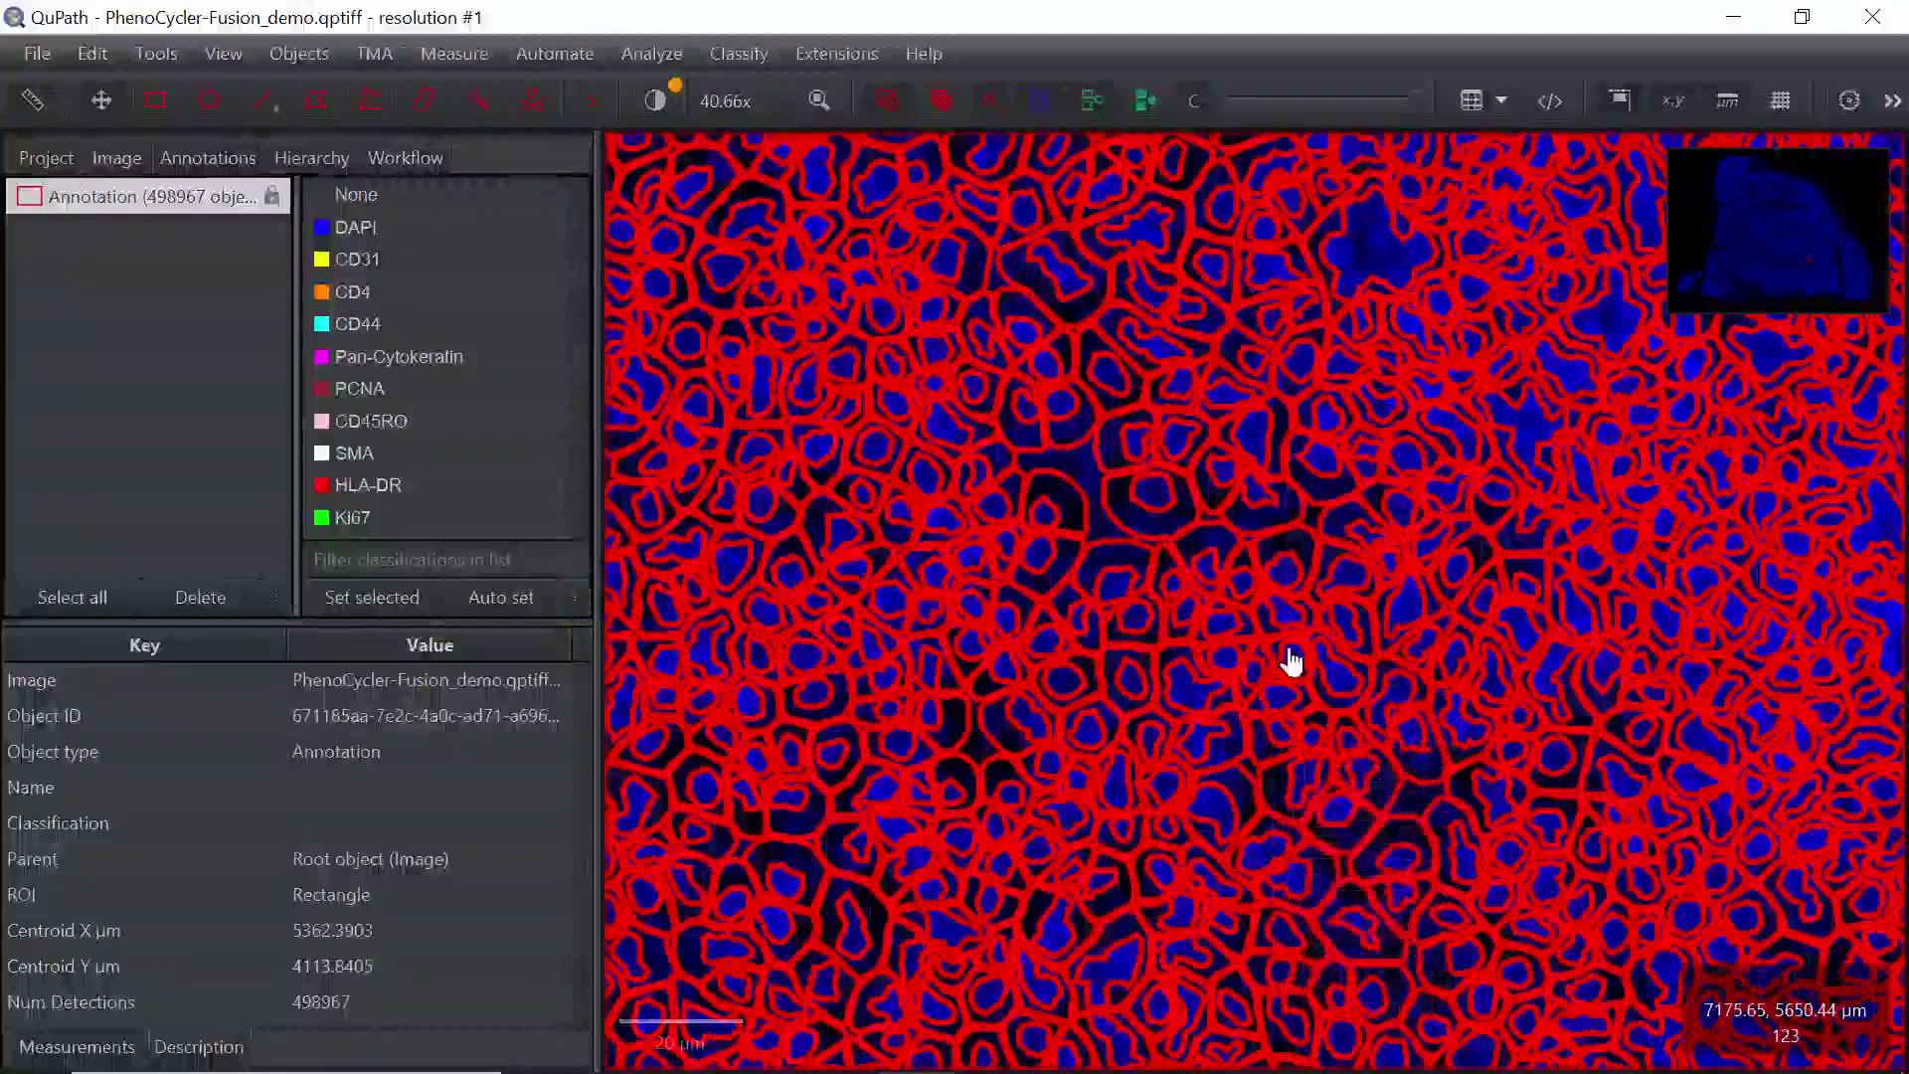
right_click(1126, 645)
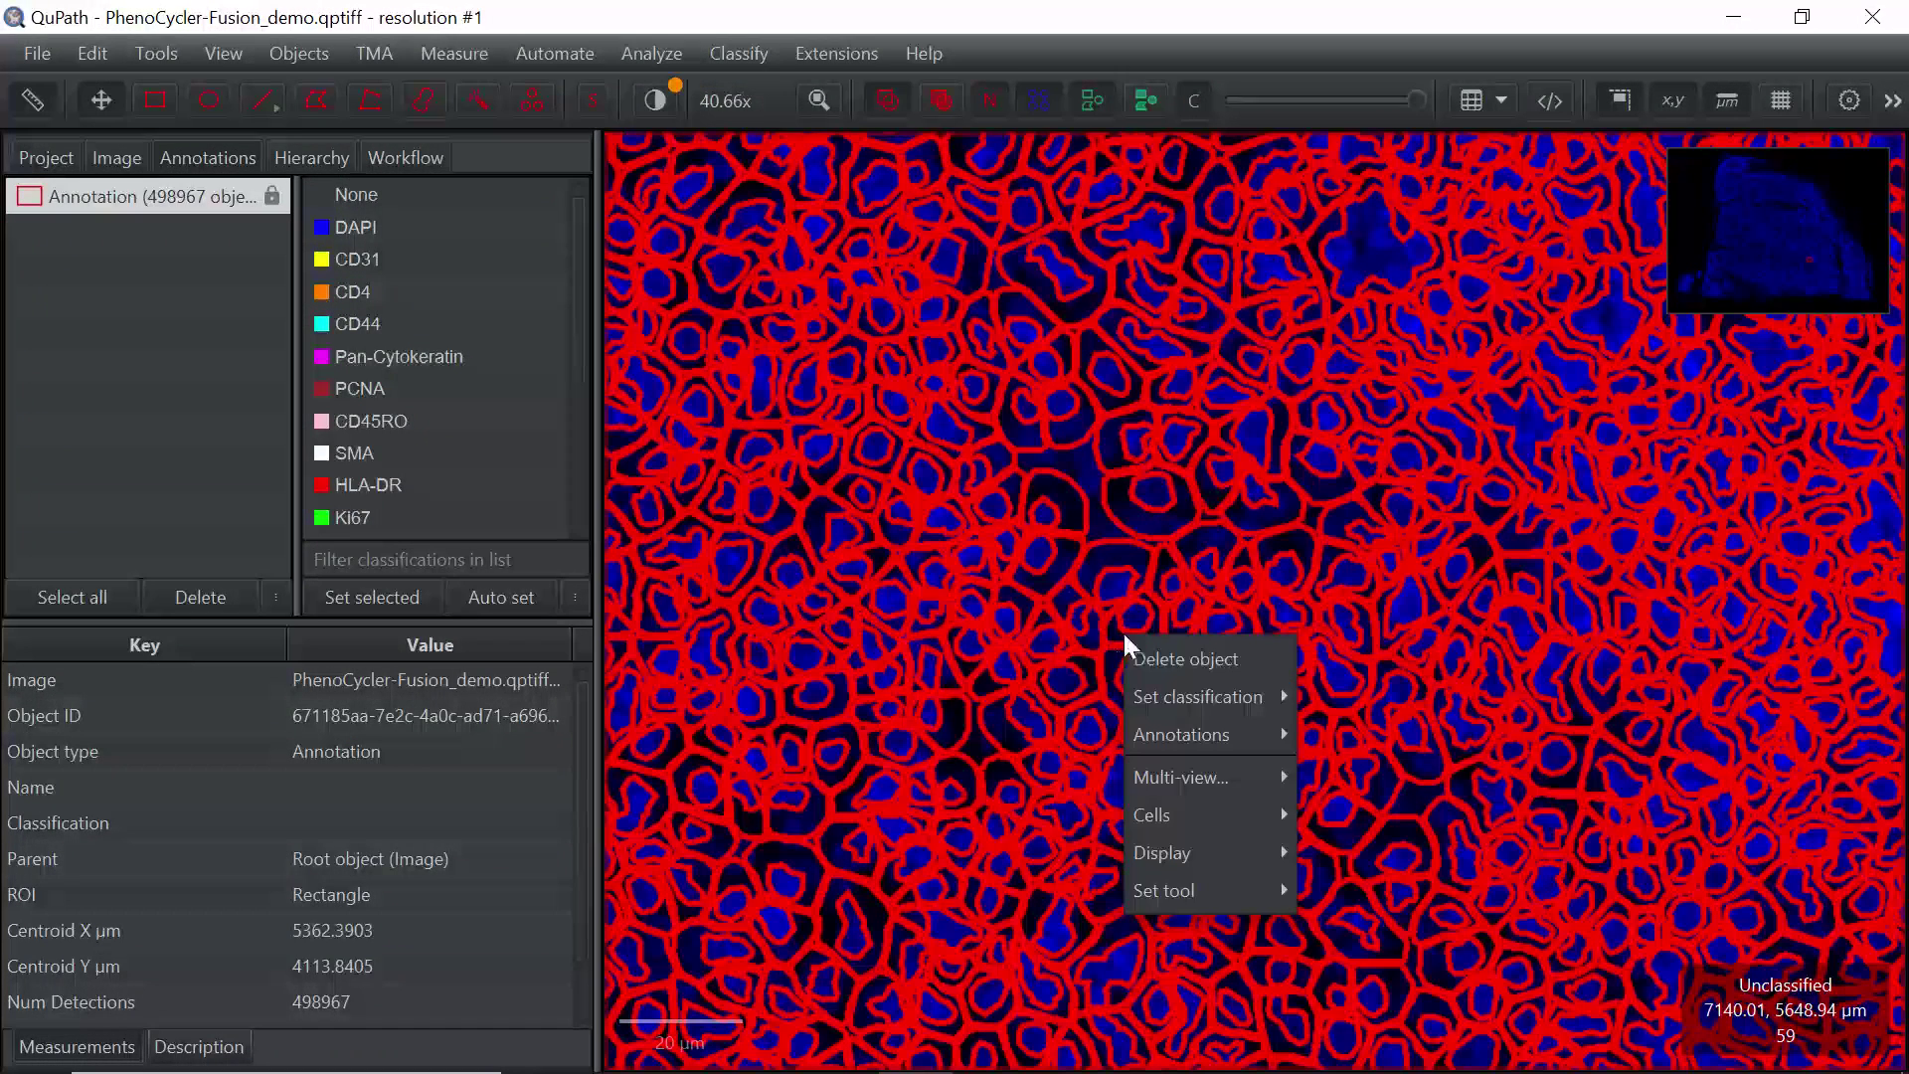
mouse_move(1161, 815)
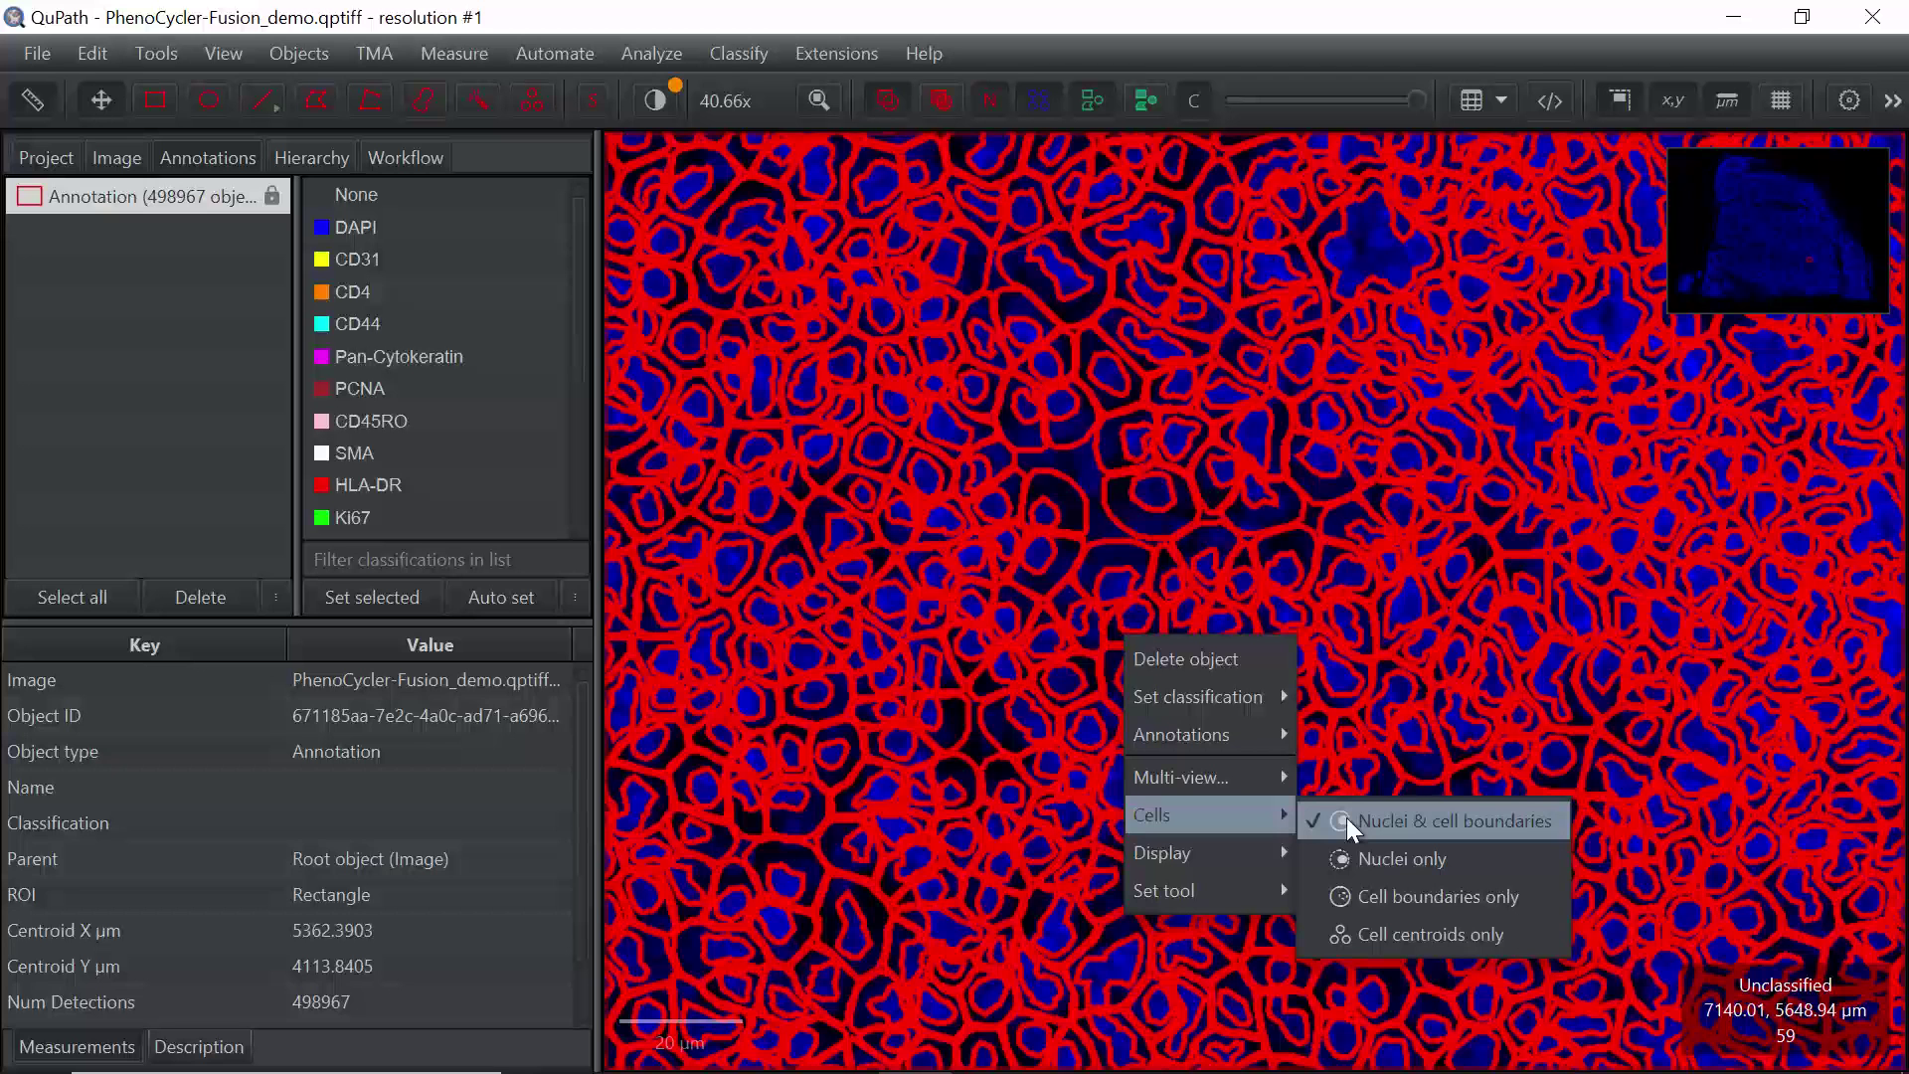
click(1353, 855)
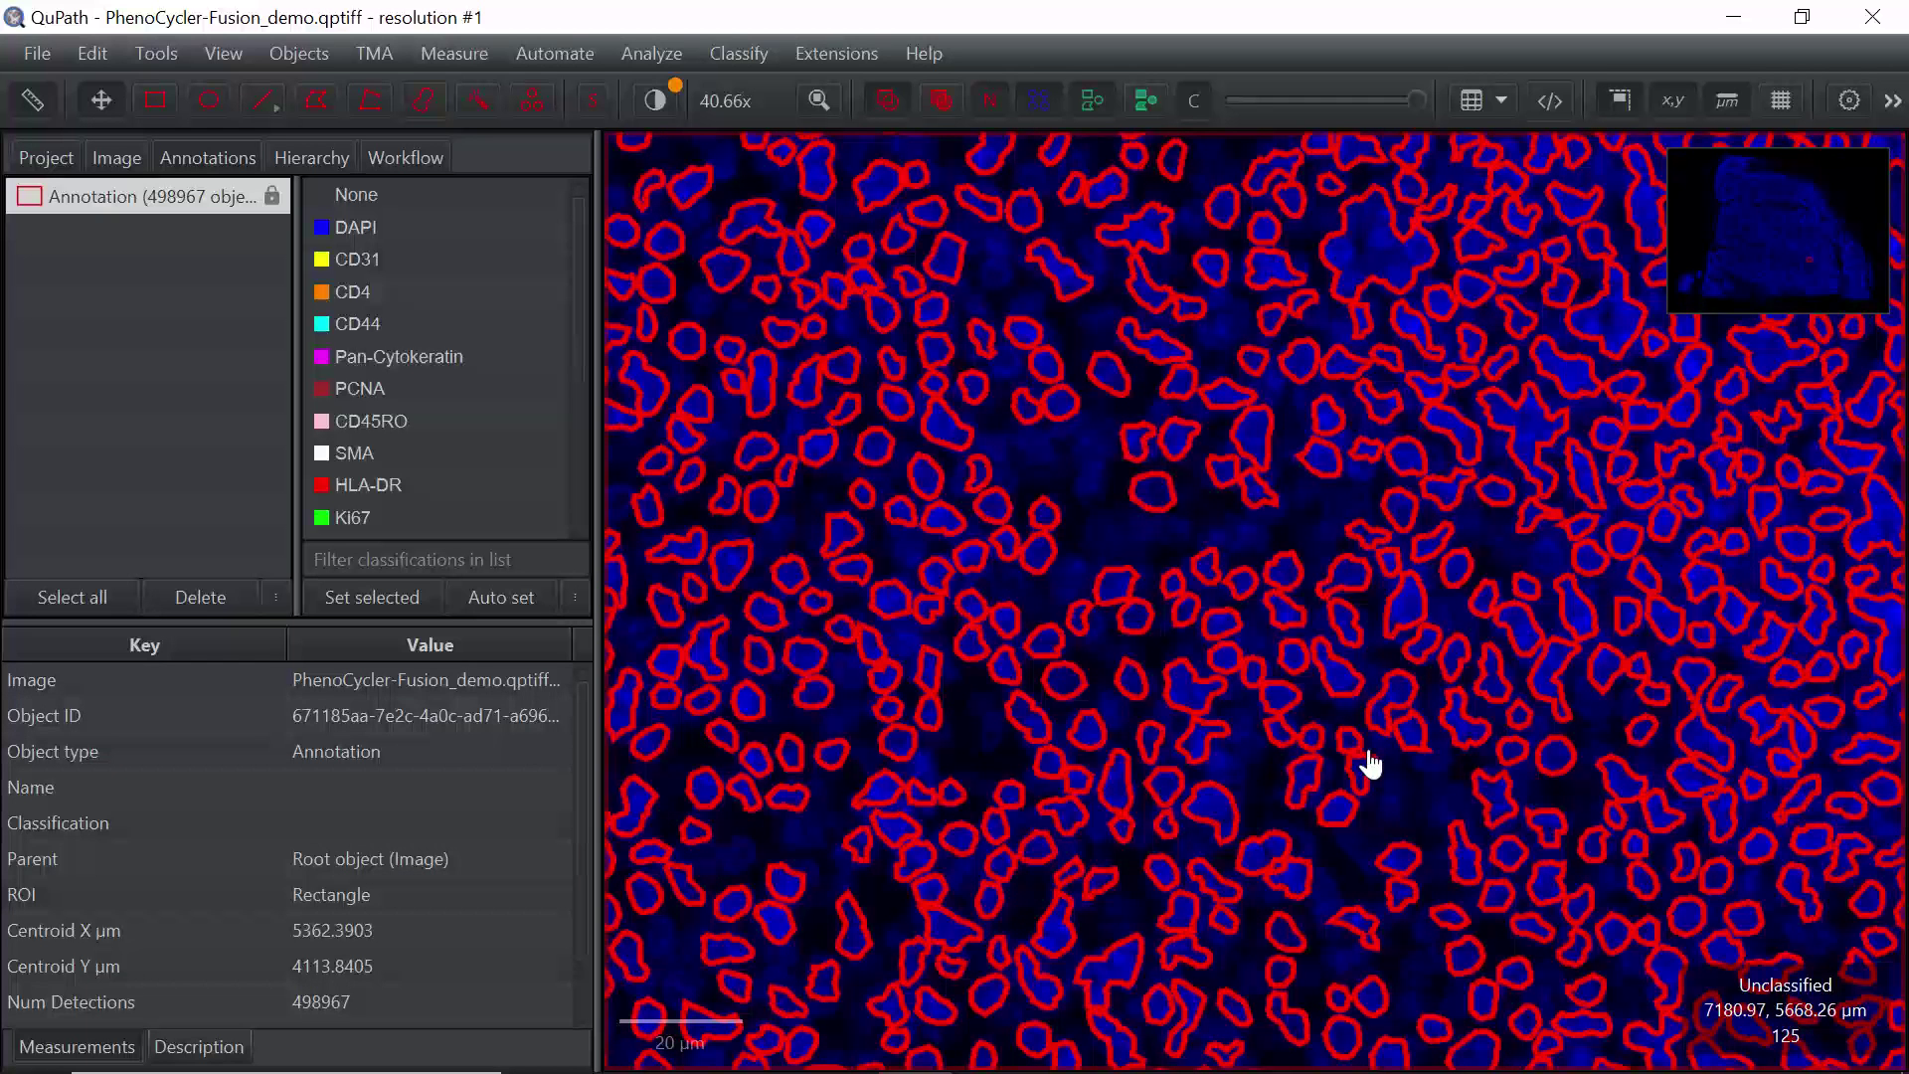
Change the cell display to cell boundaries only
right_click(1253, 603)
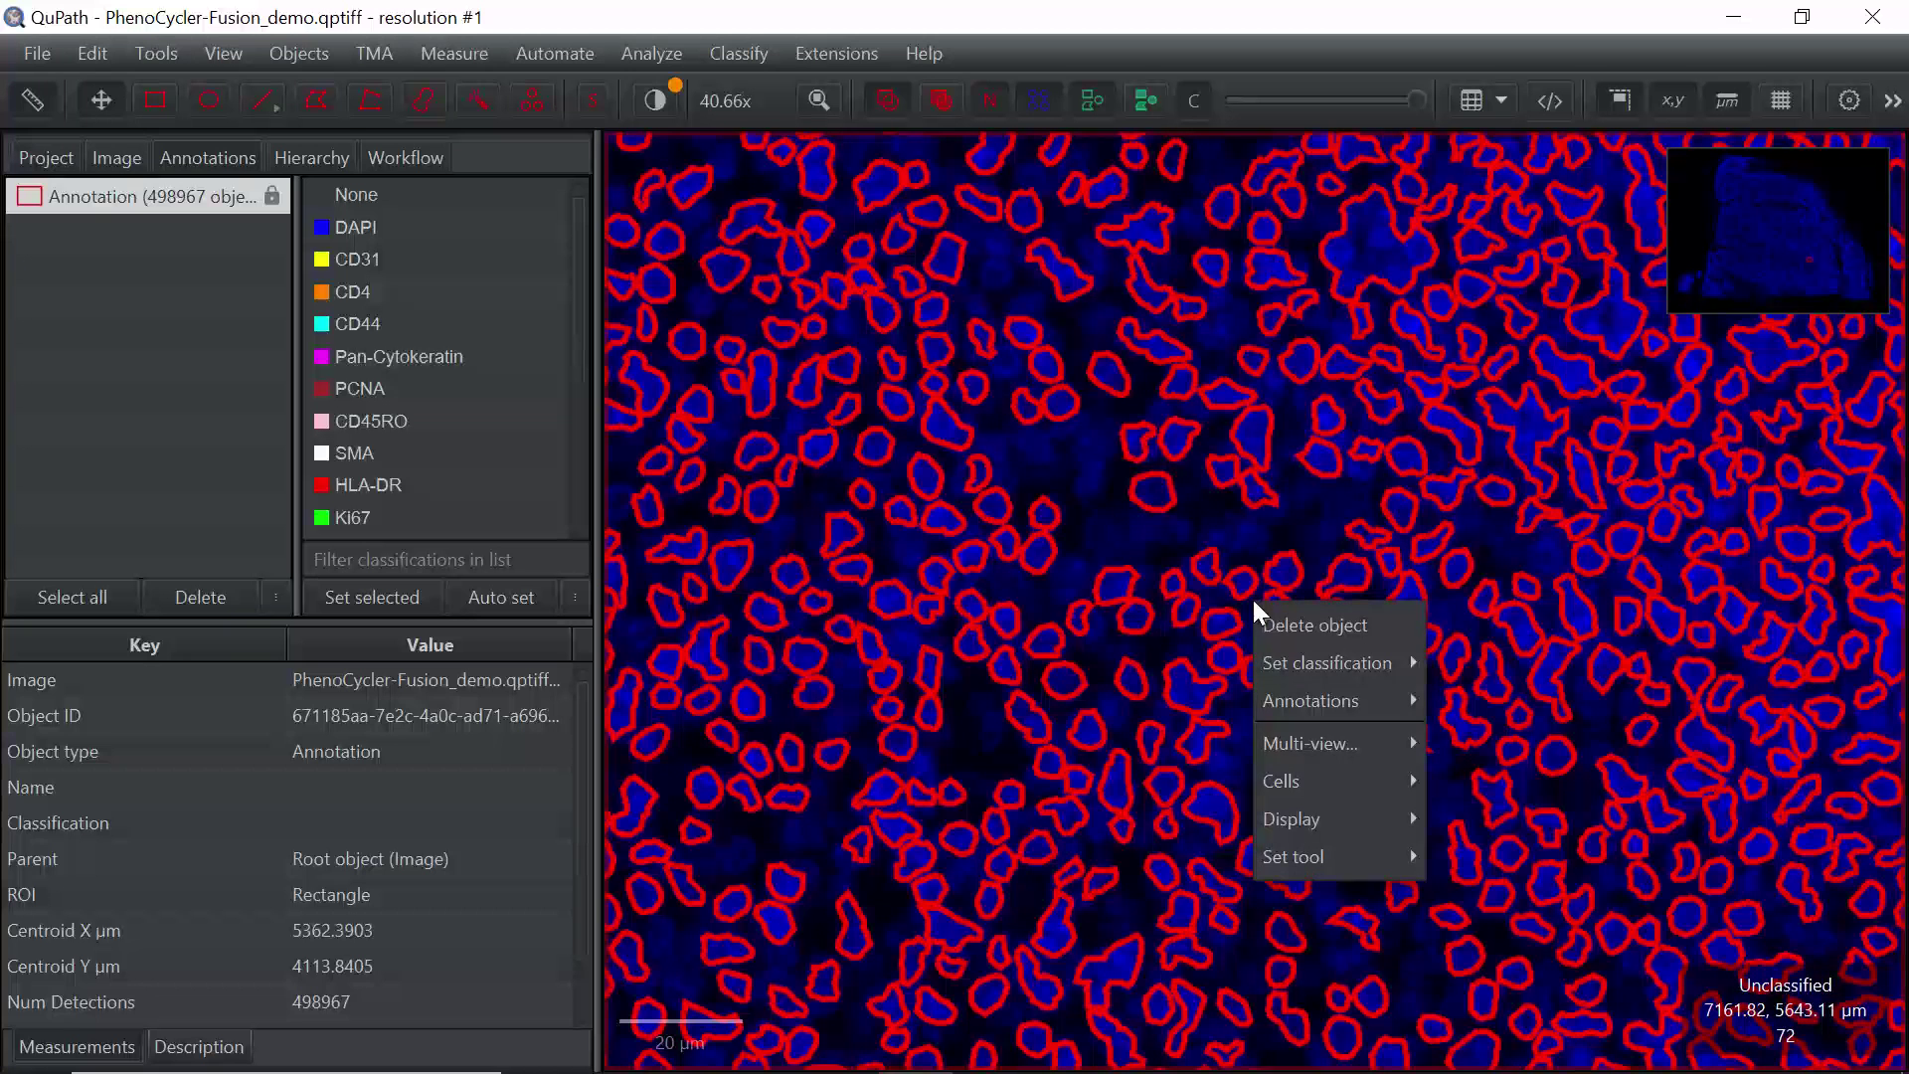
mouse_move(1311, 779)
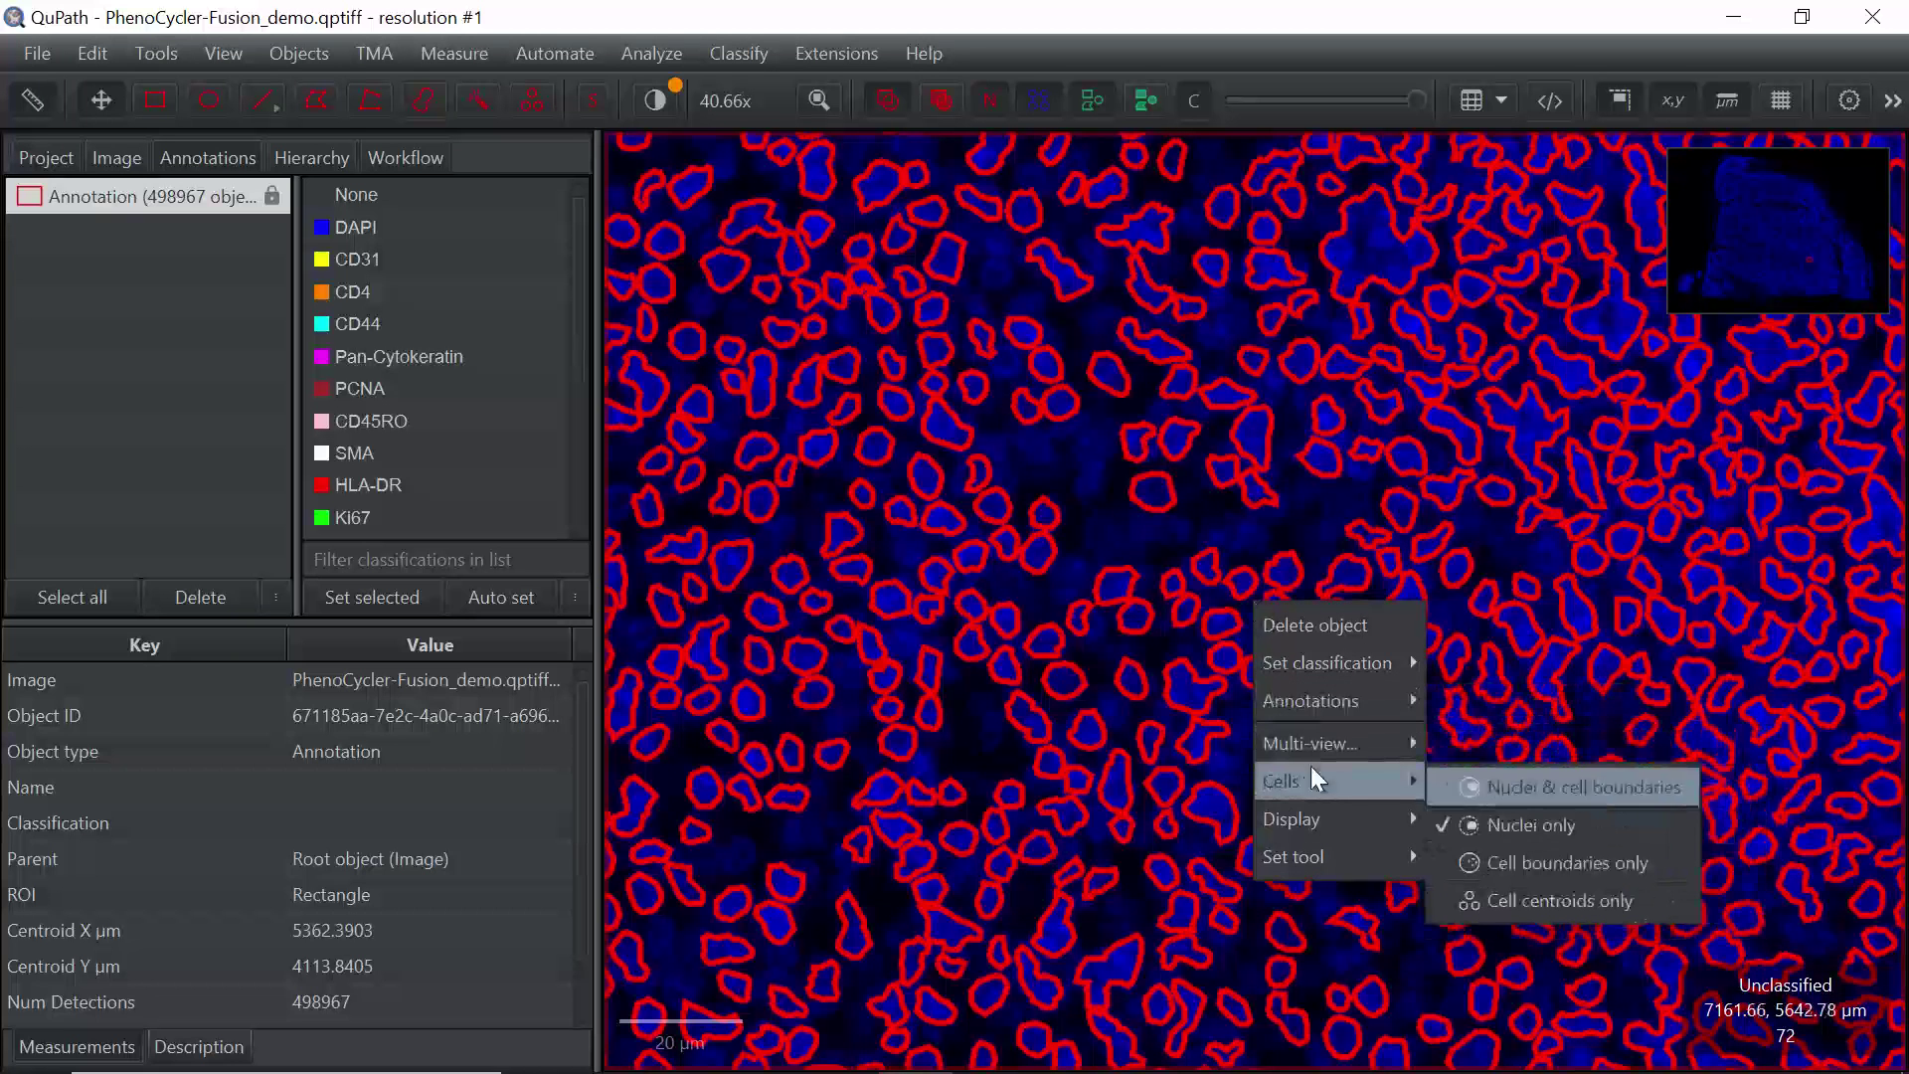
click(1583, 863)
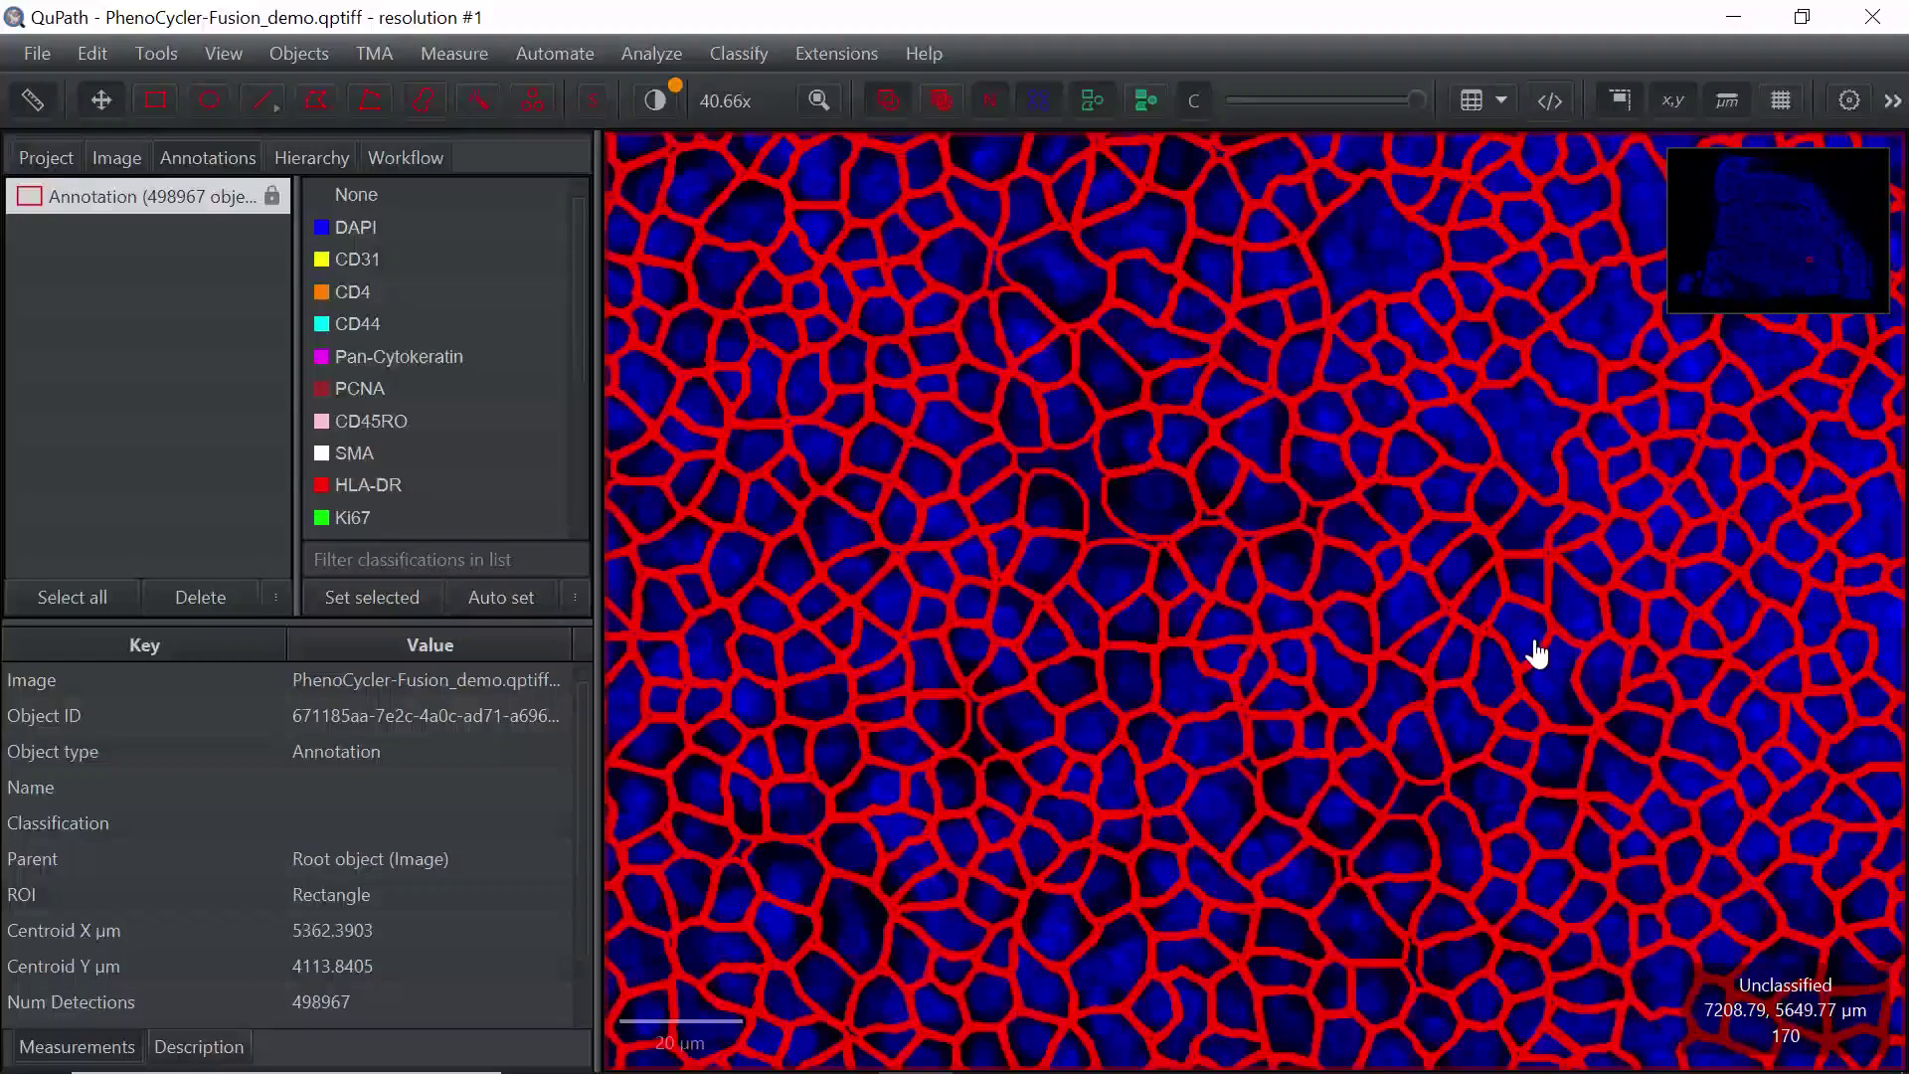
Display the detected cells as cell centroids only
right_click(1180, 609)
mouse_move(1233, 726)
mouse_move(1245, 786)
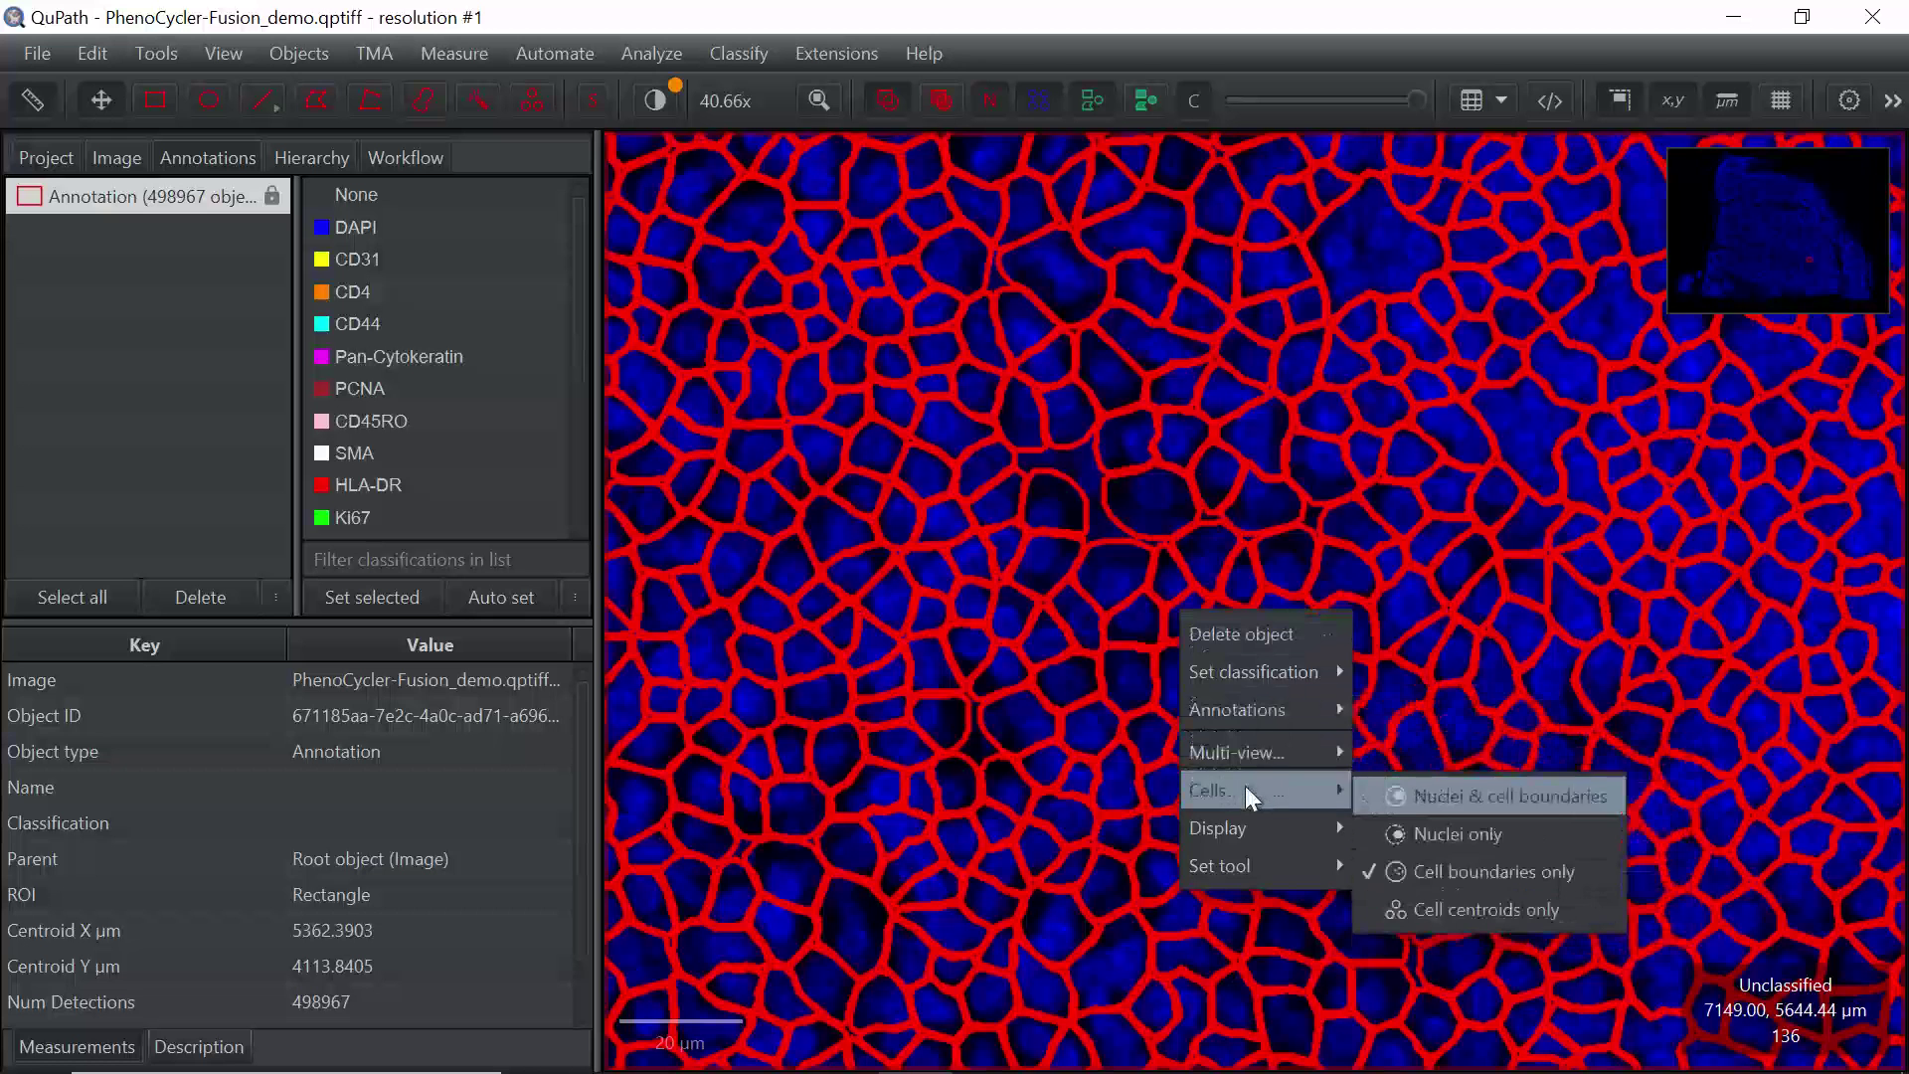
click(1469, 908)
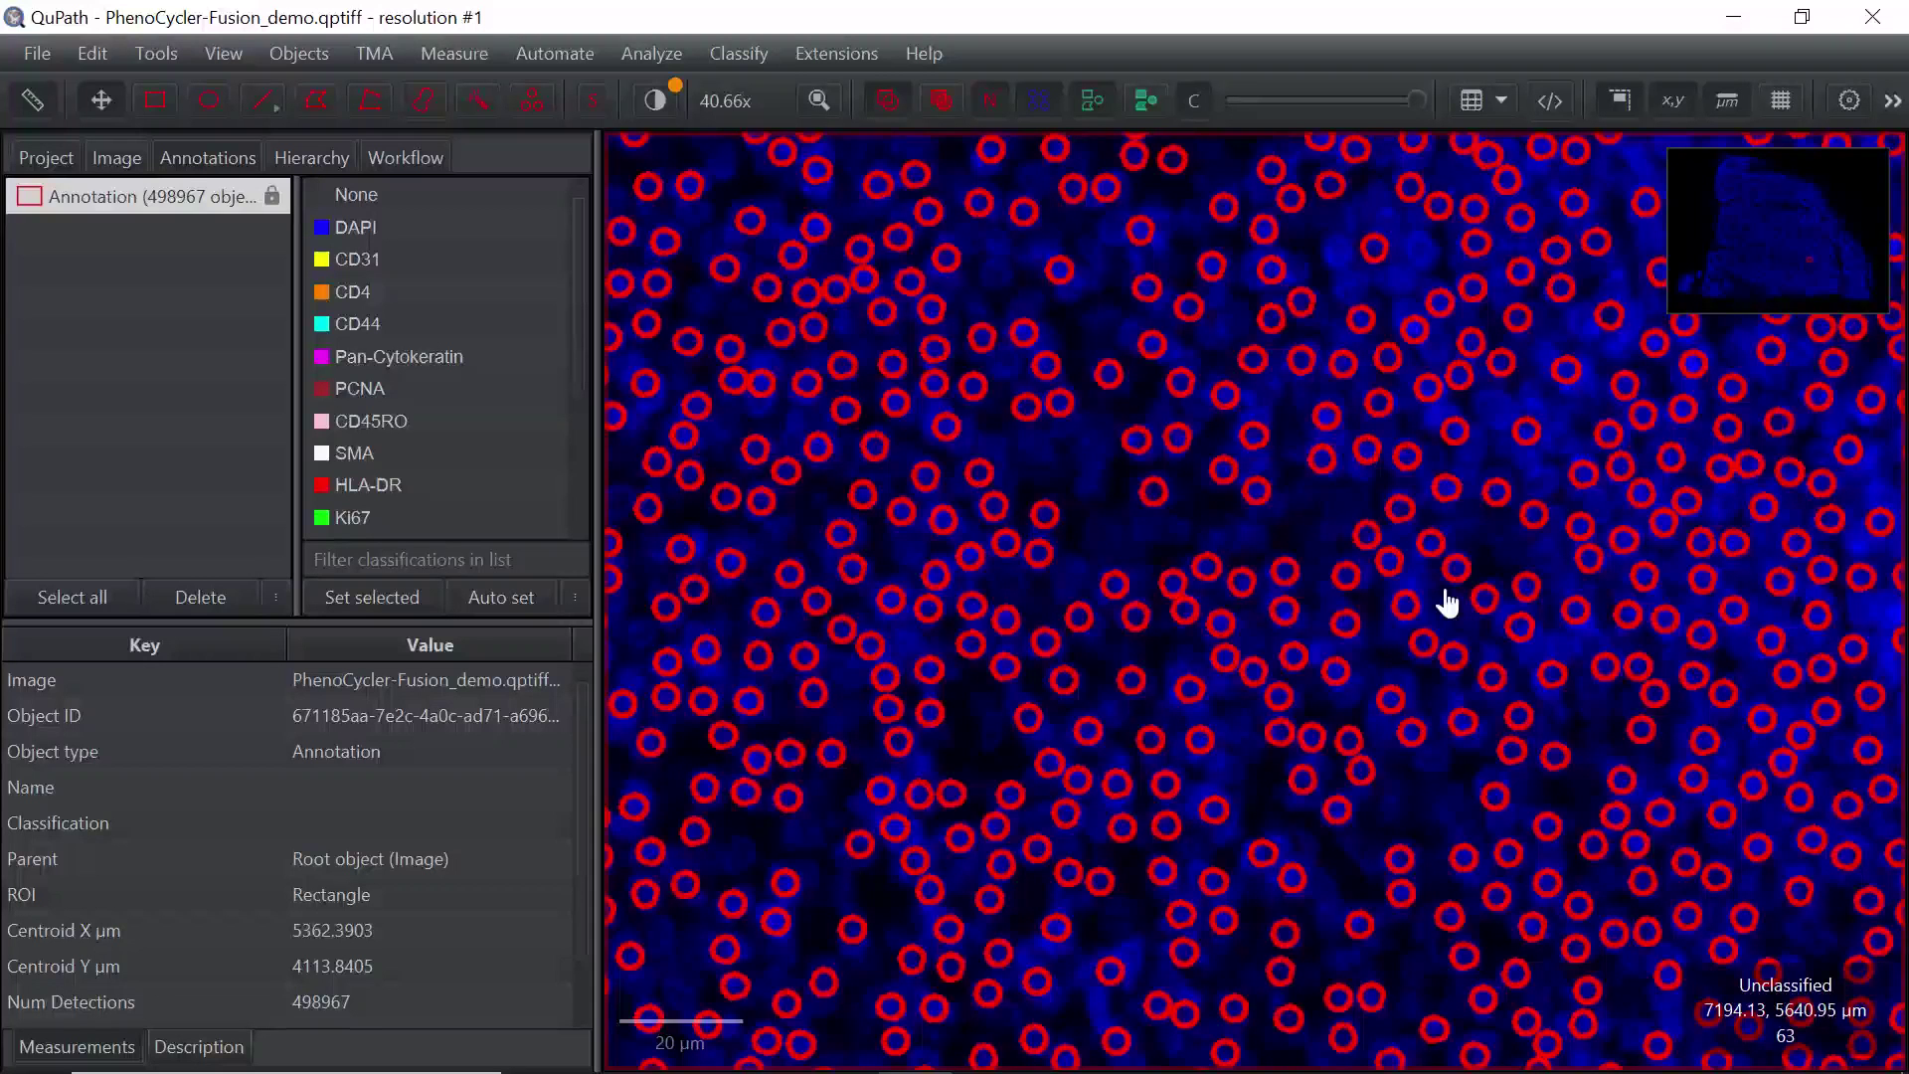
Switch the cell display from centroids back to cell boundaries only
right_click(1165, 606)
mouse_move(1207, 756)
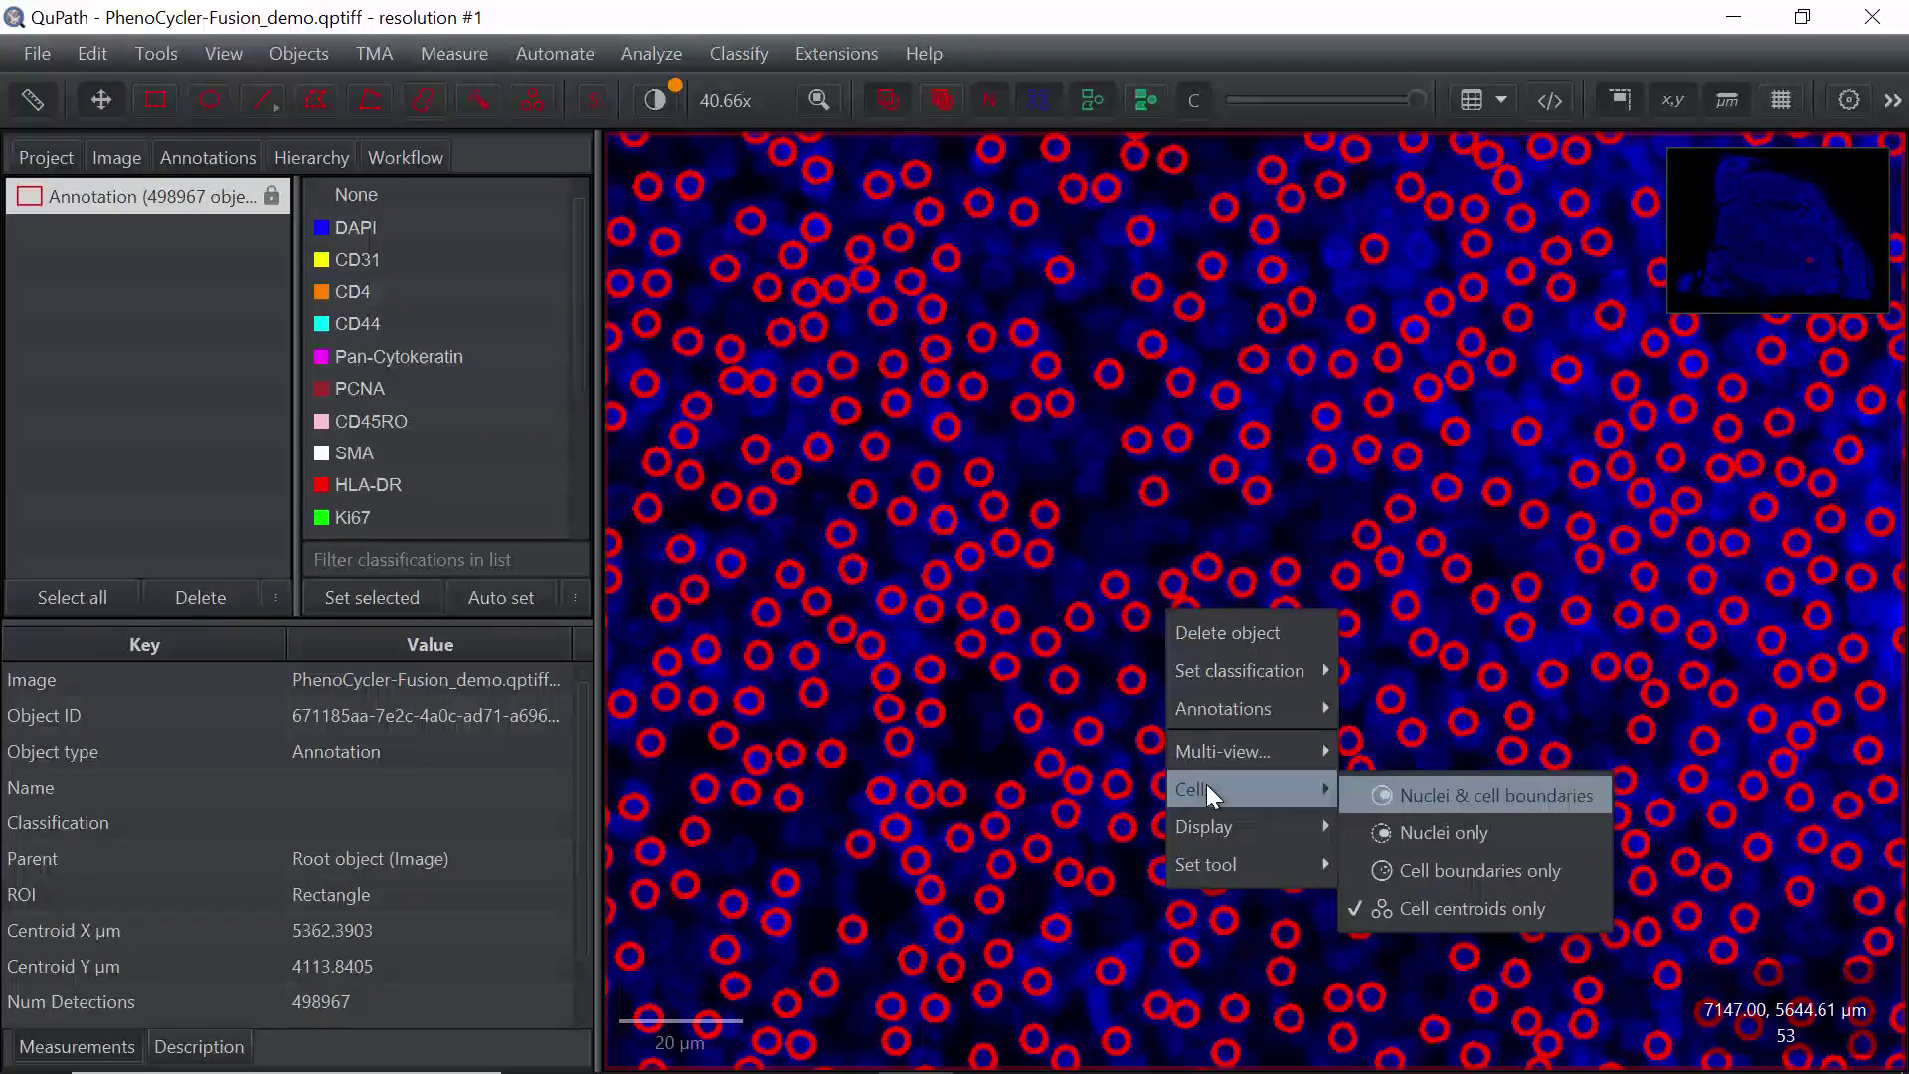
click(1471, 867)
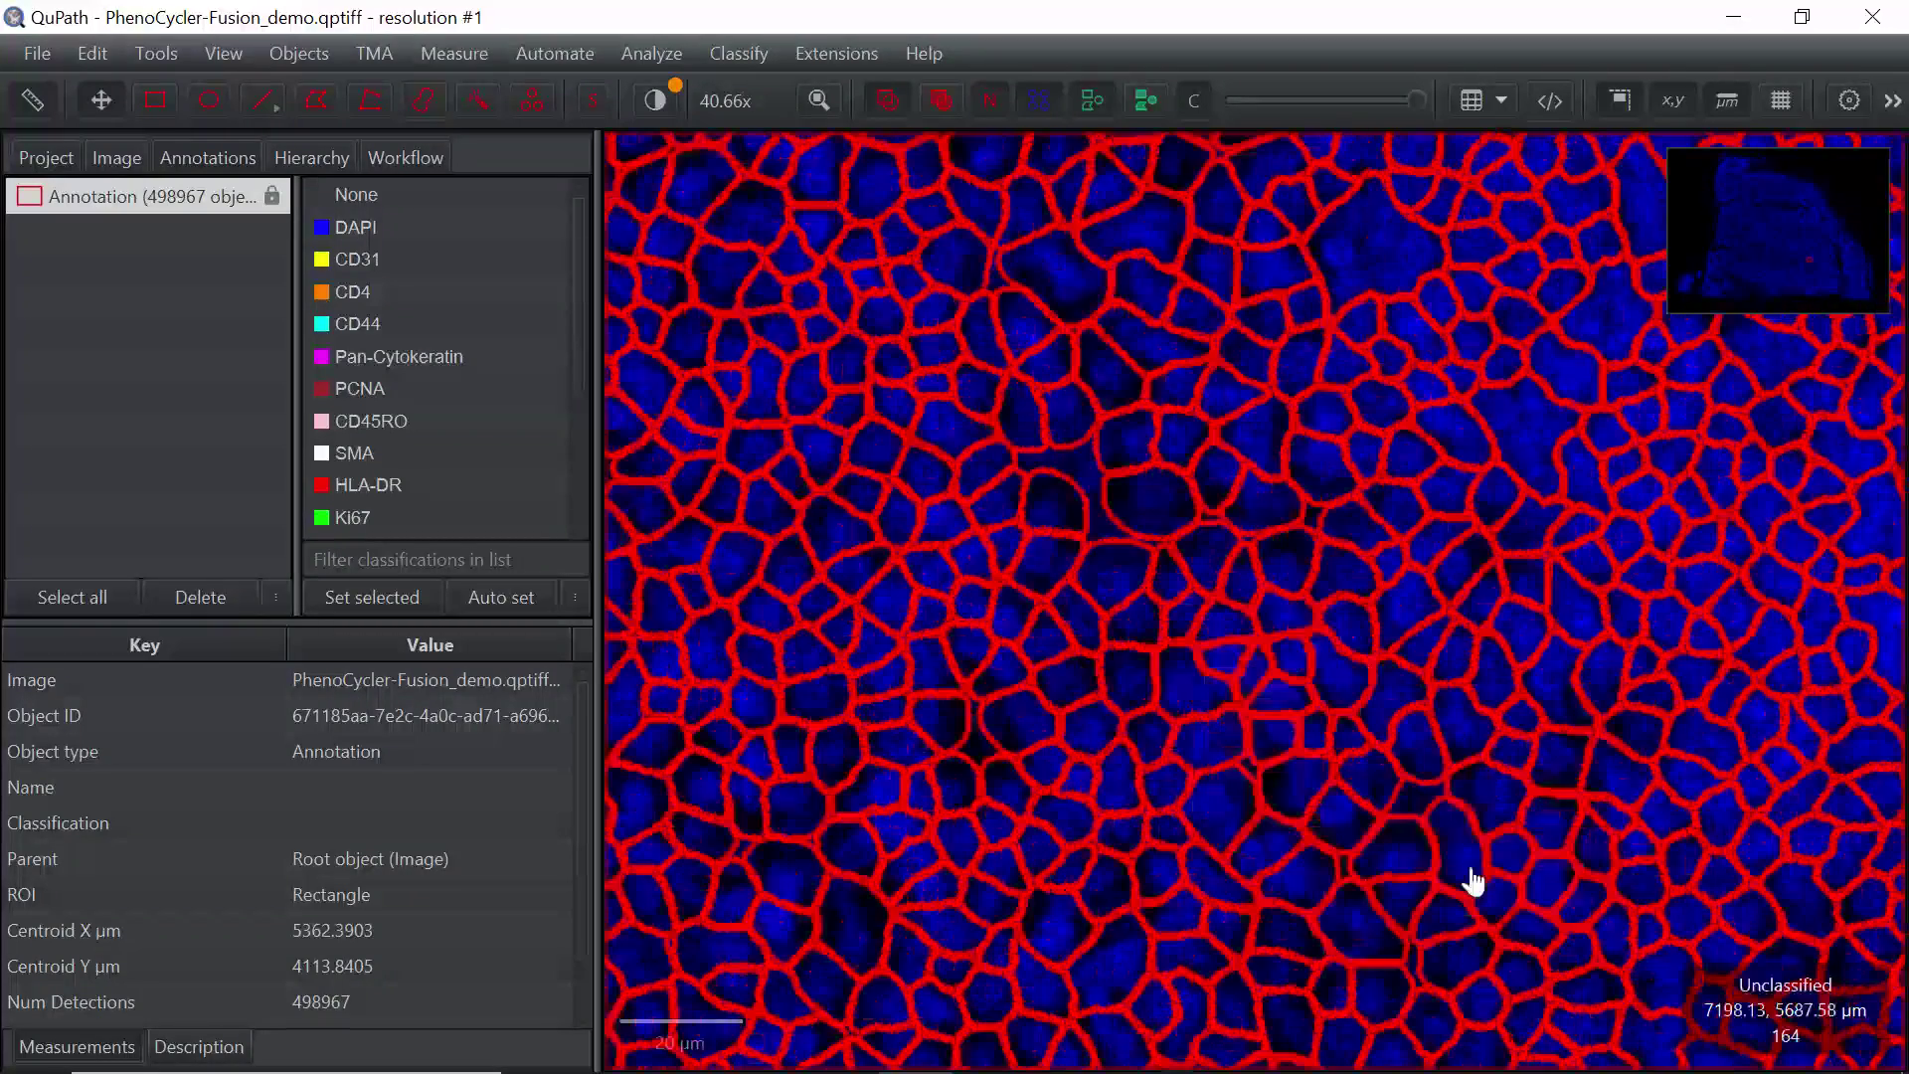
Open the detection measurements table for the detected cells and enlarge its window to full screen
scroll(1290, 718, down, 5)
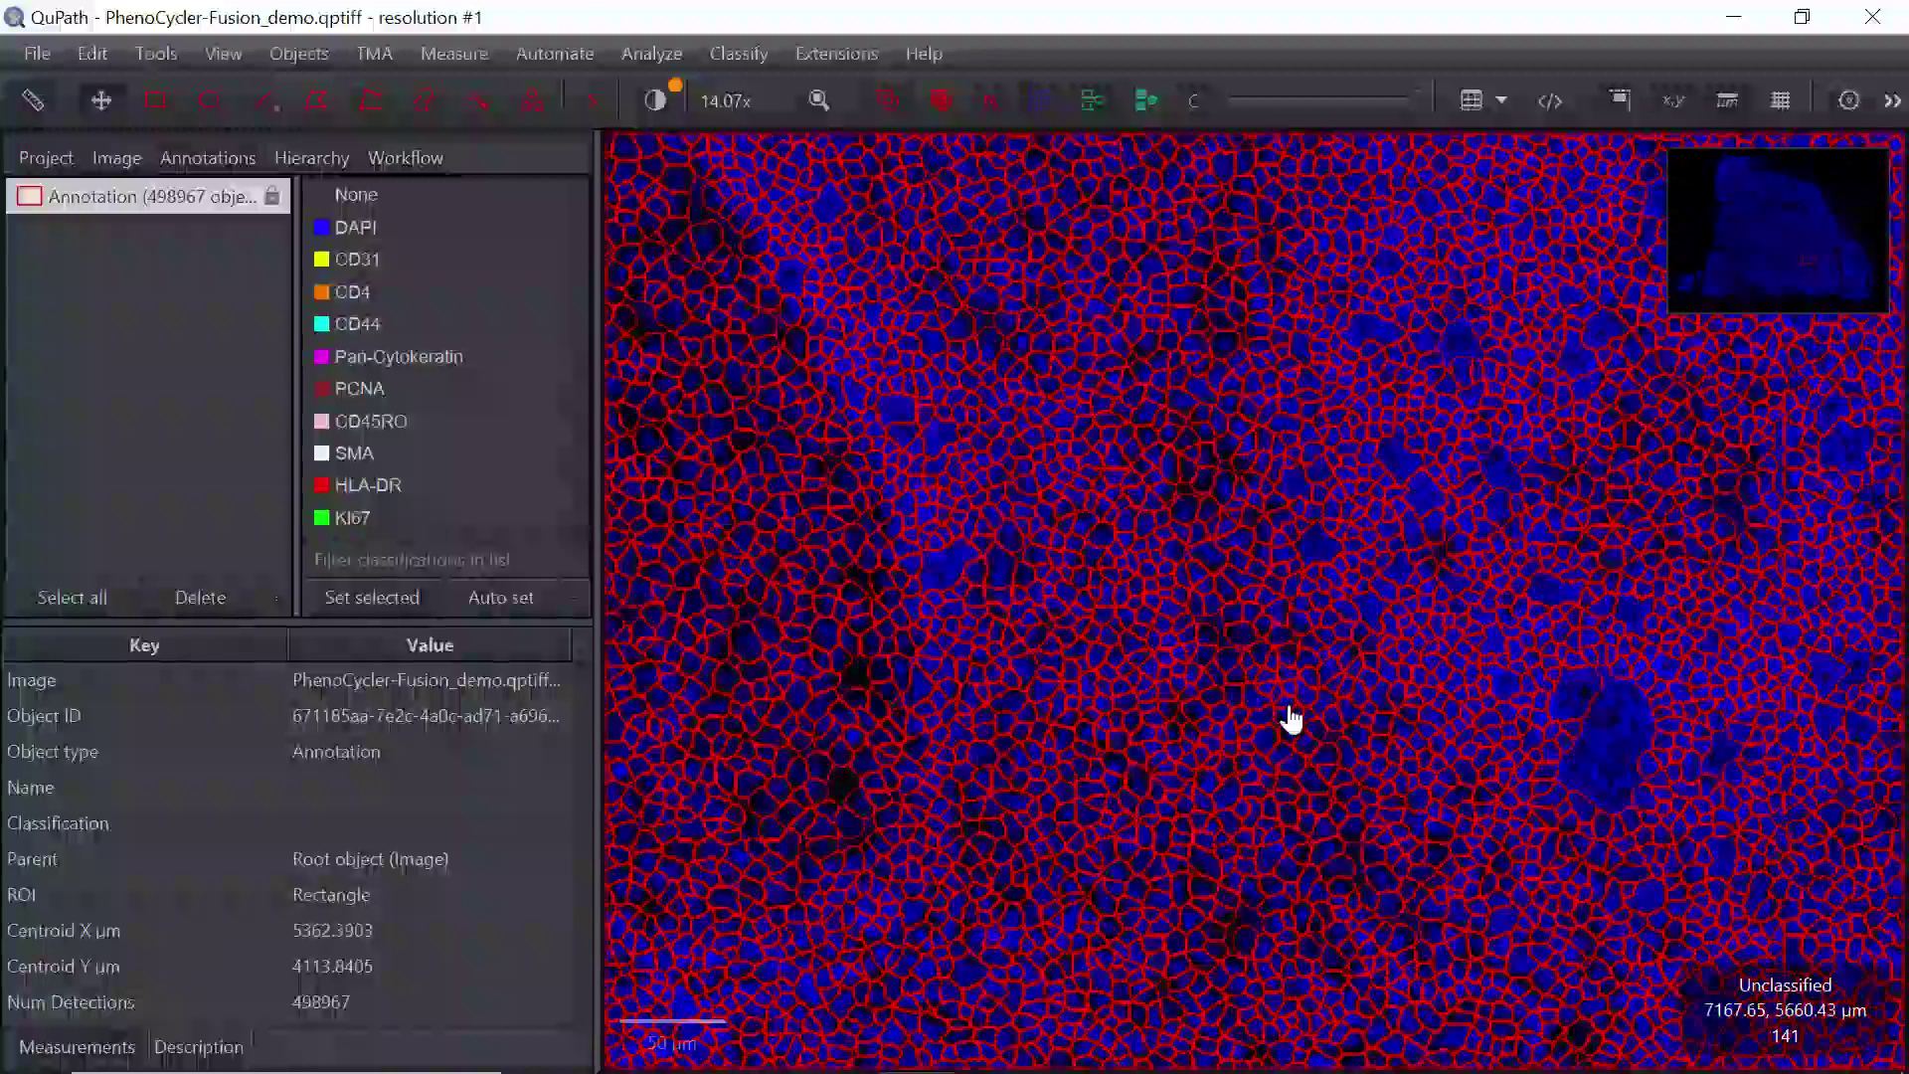
scroll(1290, 718, down, 5)
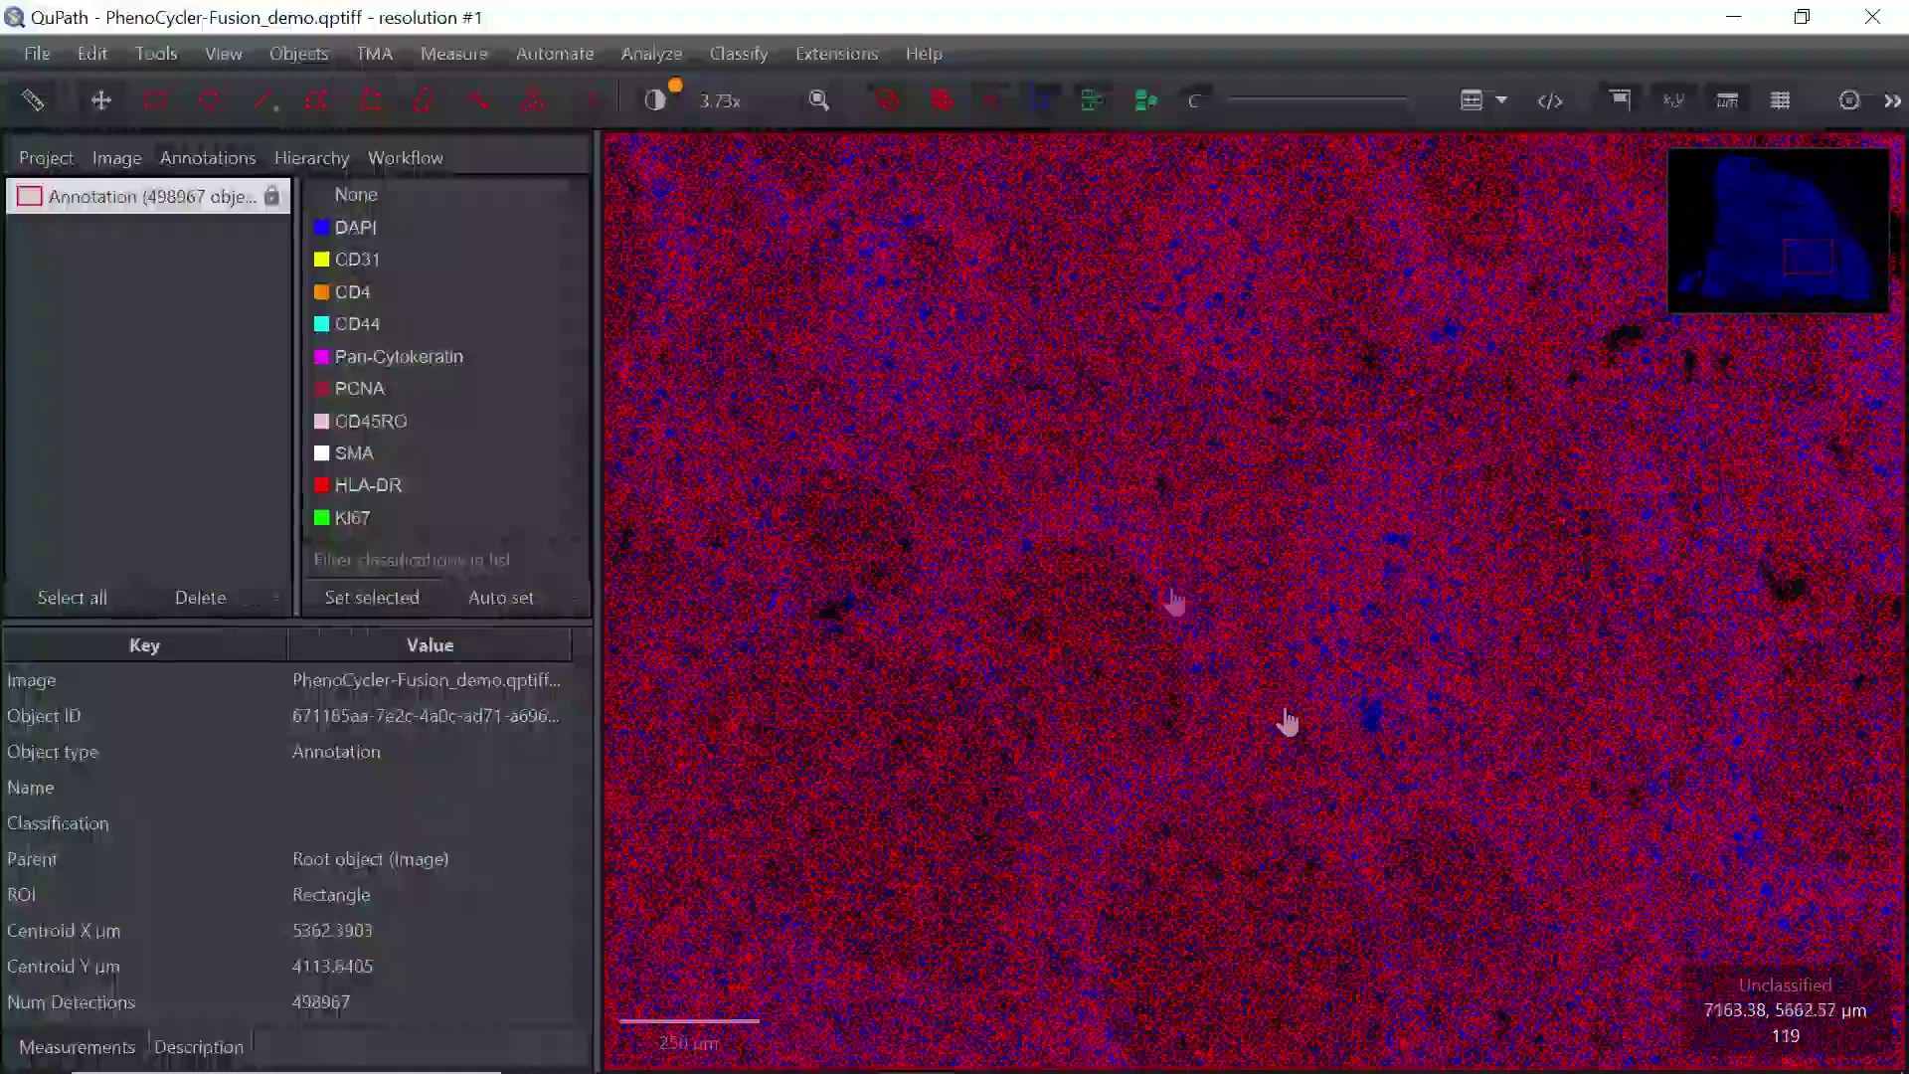
click(1470, 99)
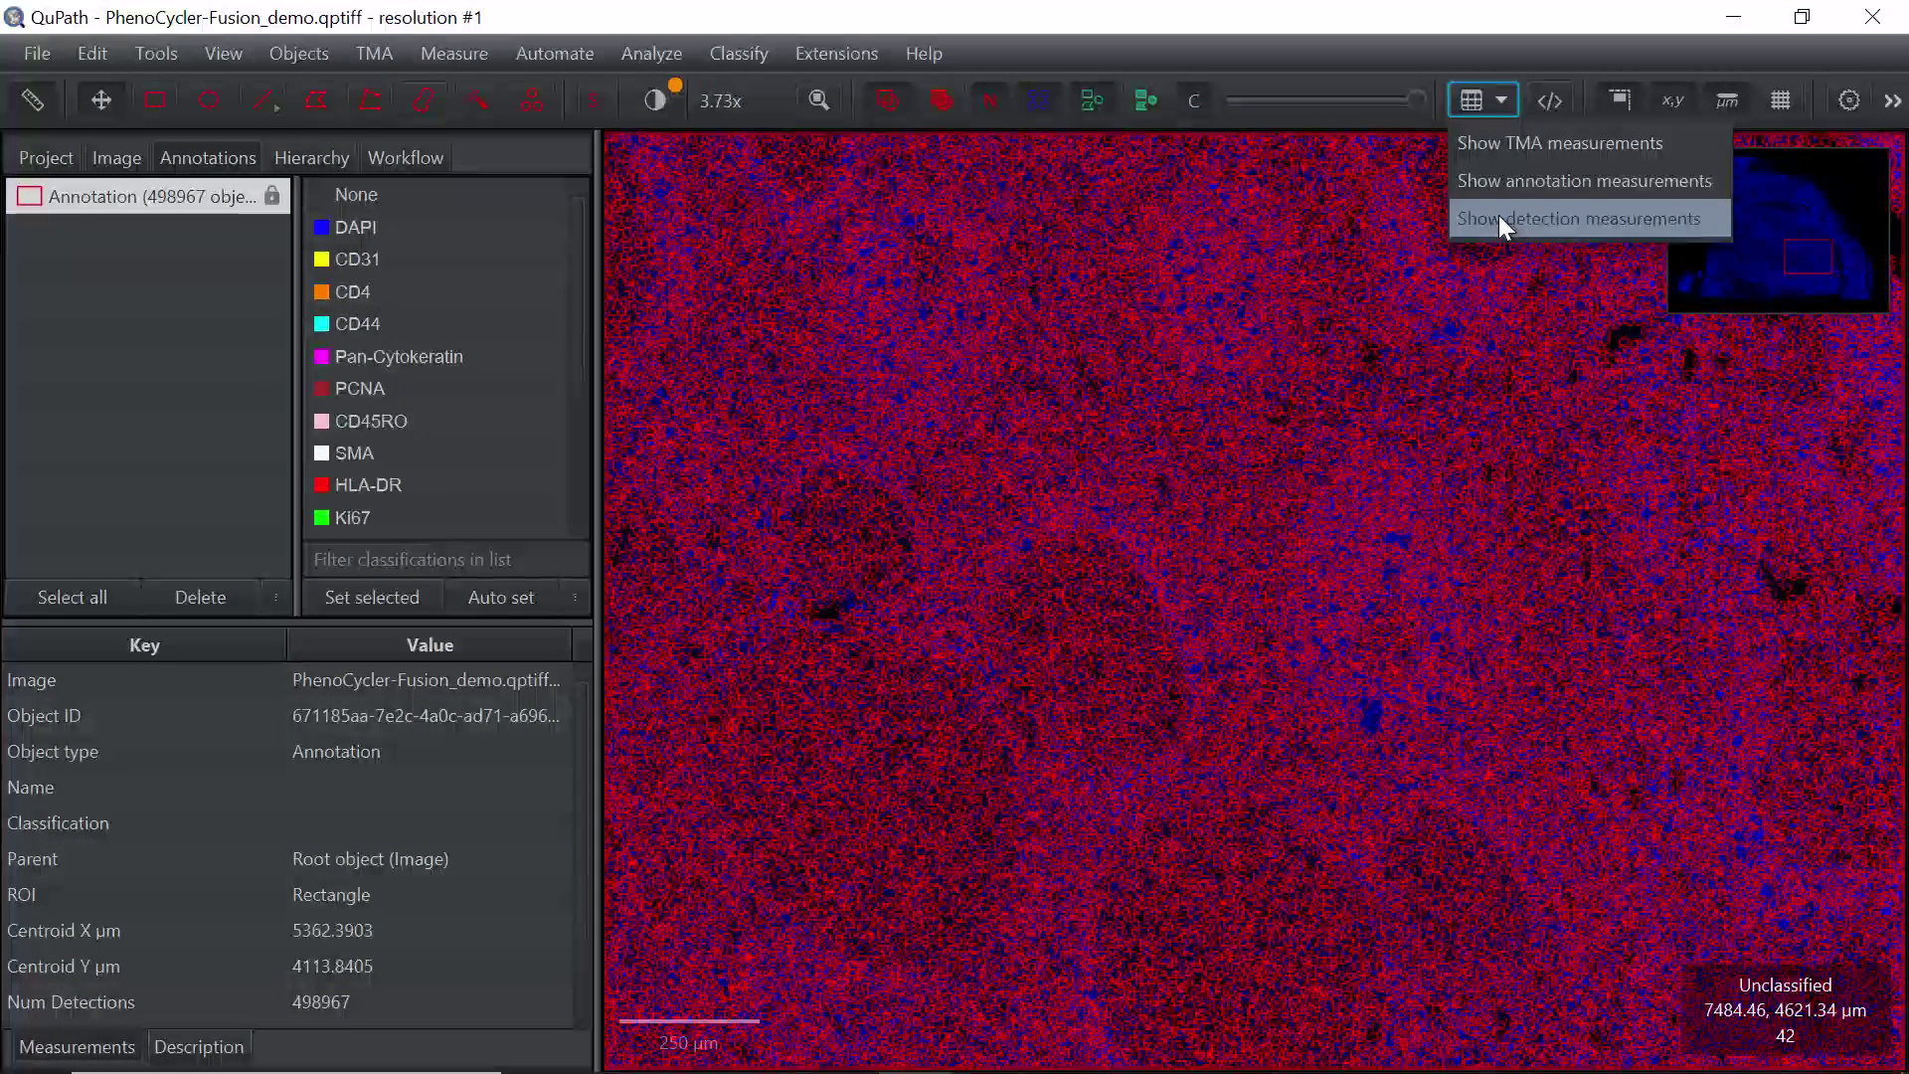
click(1499, 216)
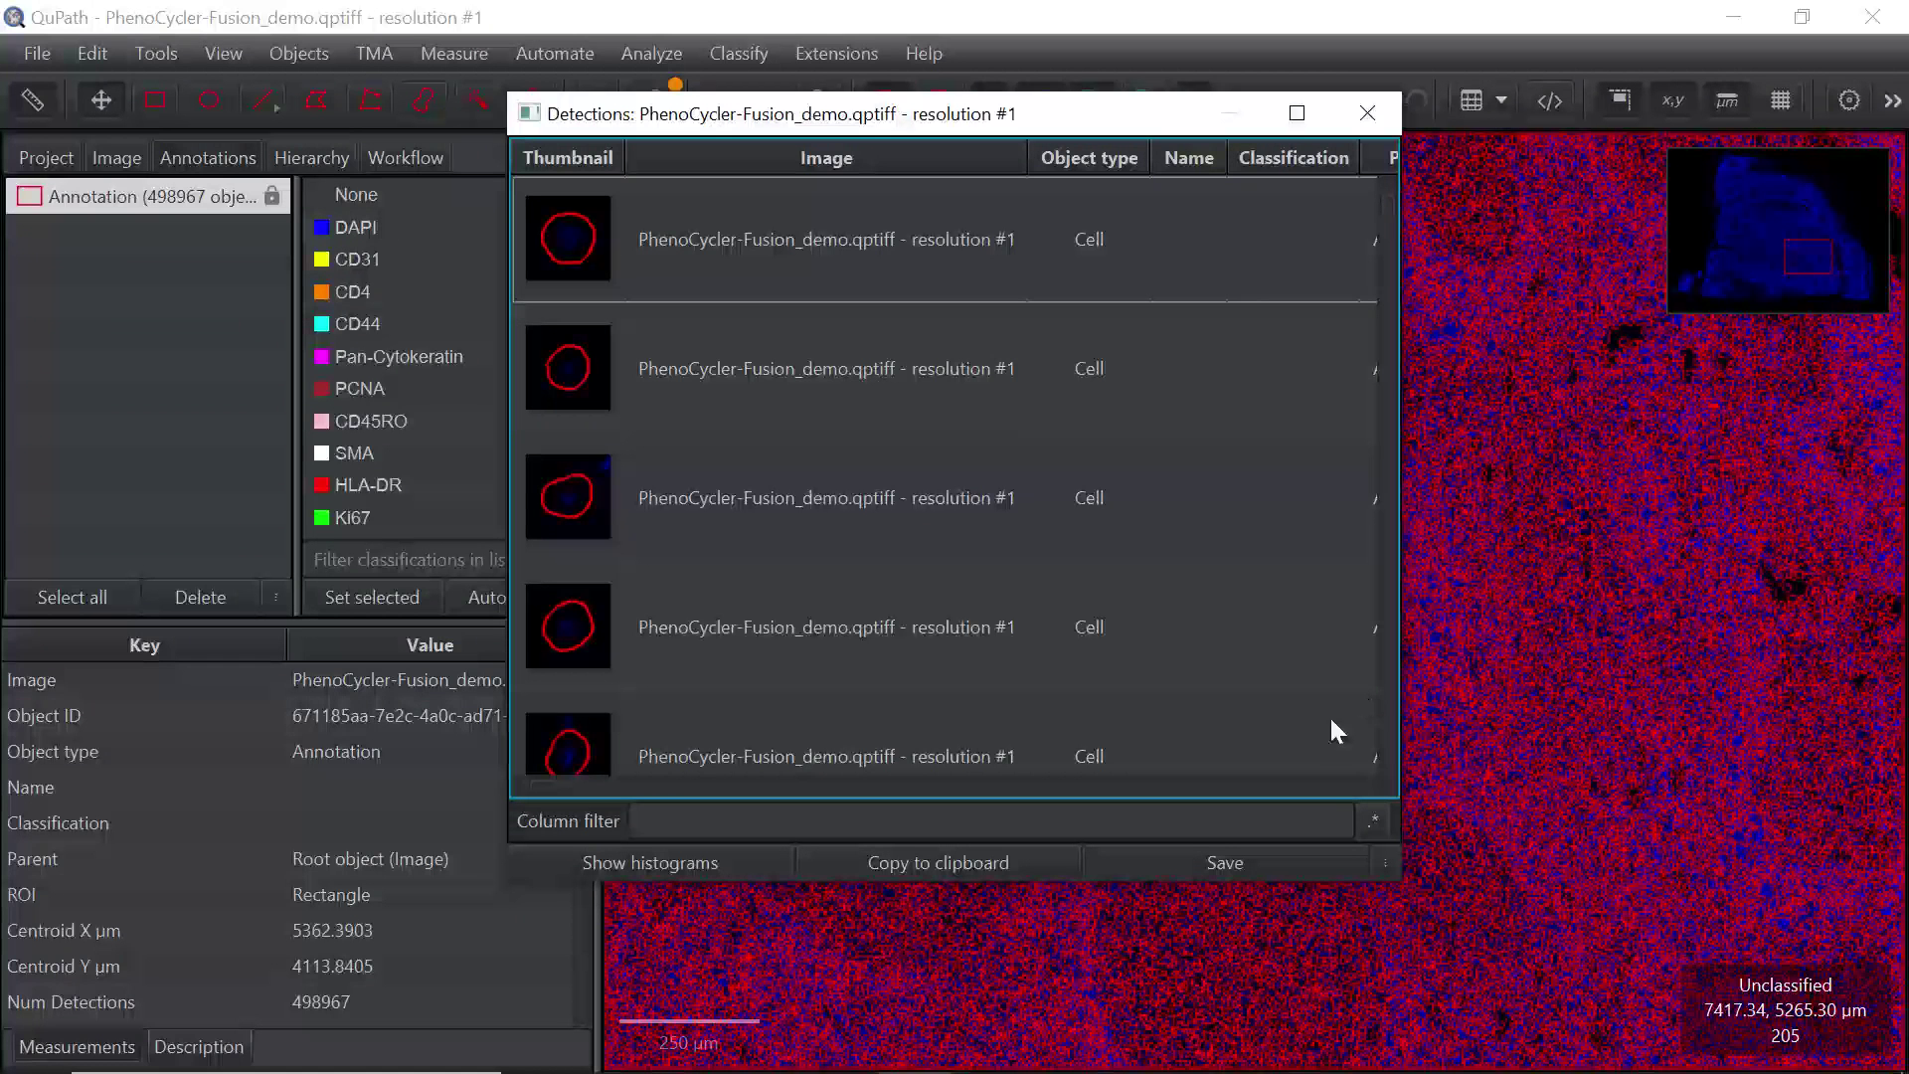
click(1298, 113)
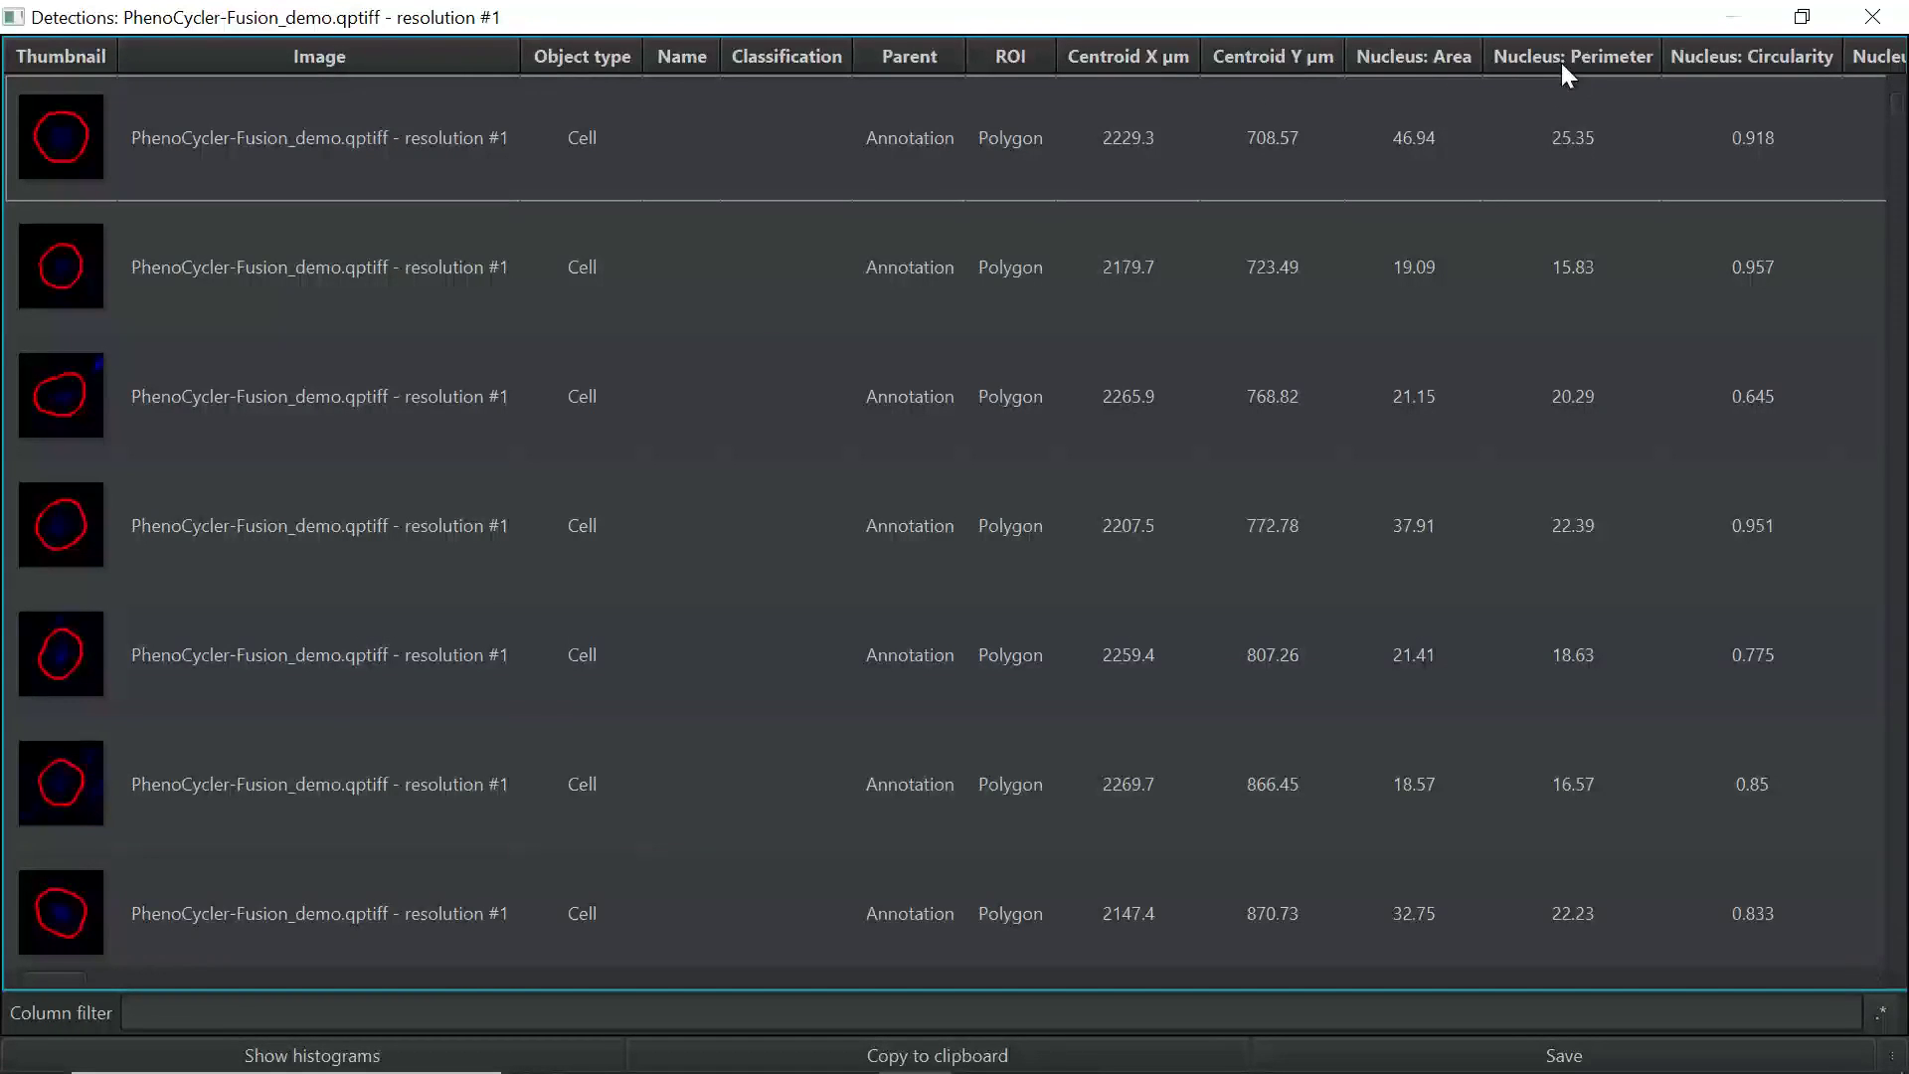
Review the nucleus measurement columns from DAPI through PCNA, restore the table window's size and copy the detection measurements to the clipboard
scroll(80, 982, right, 3)
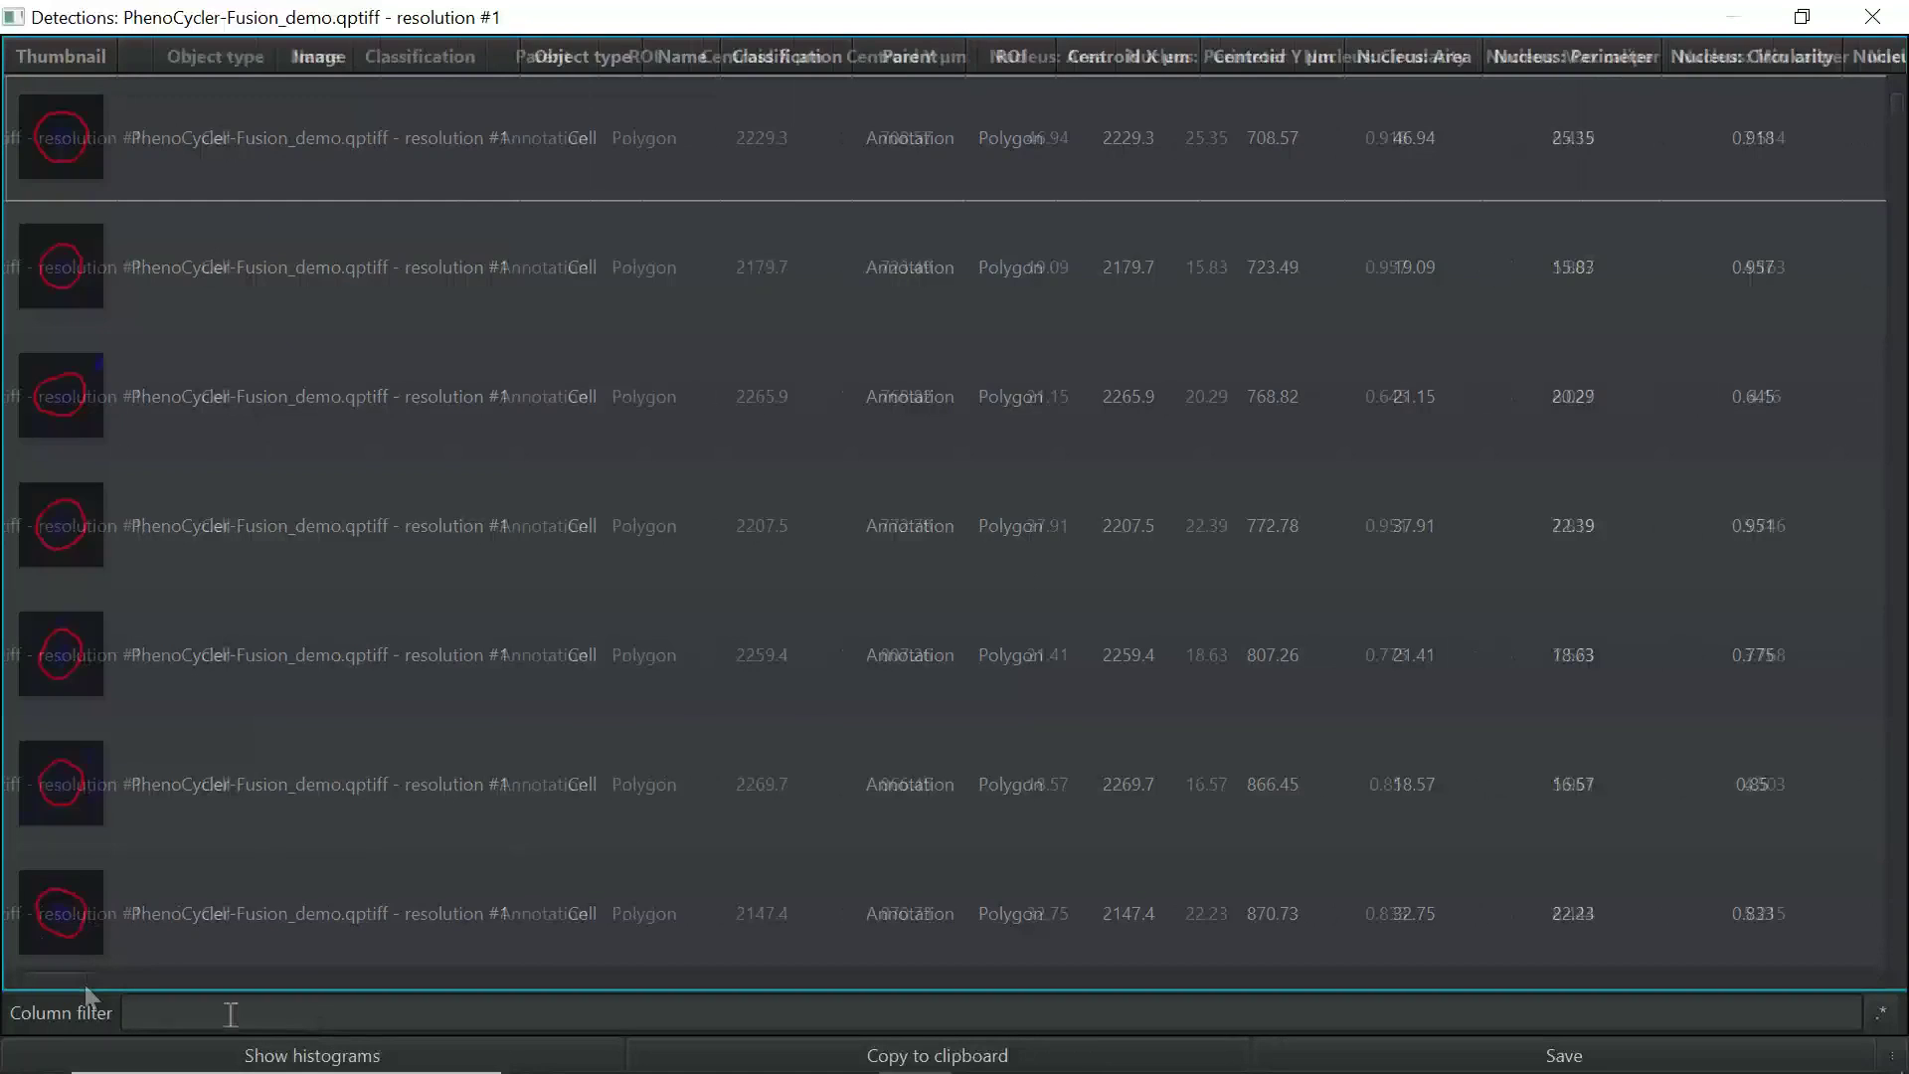
scroll(76, 981, left, 3)
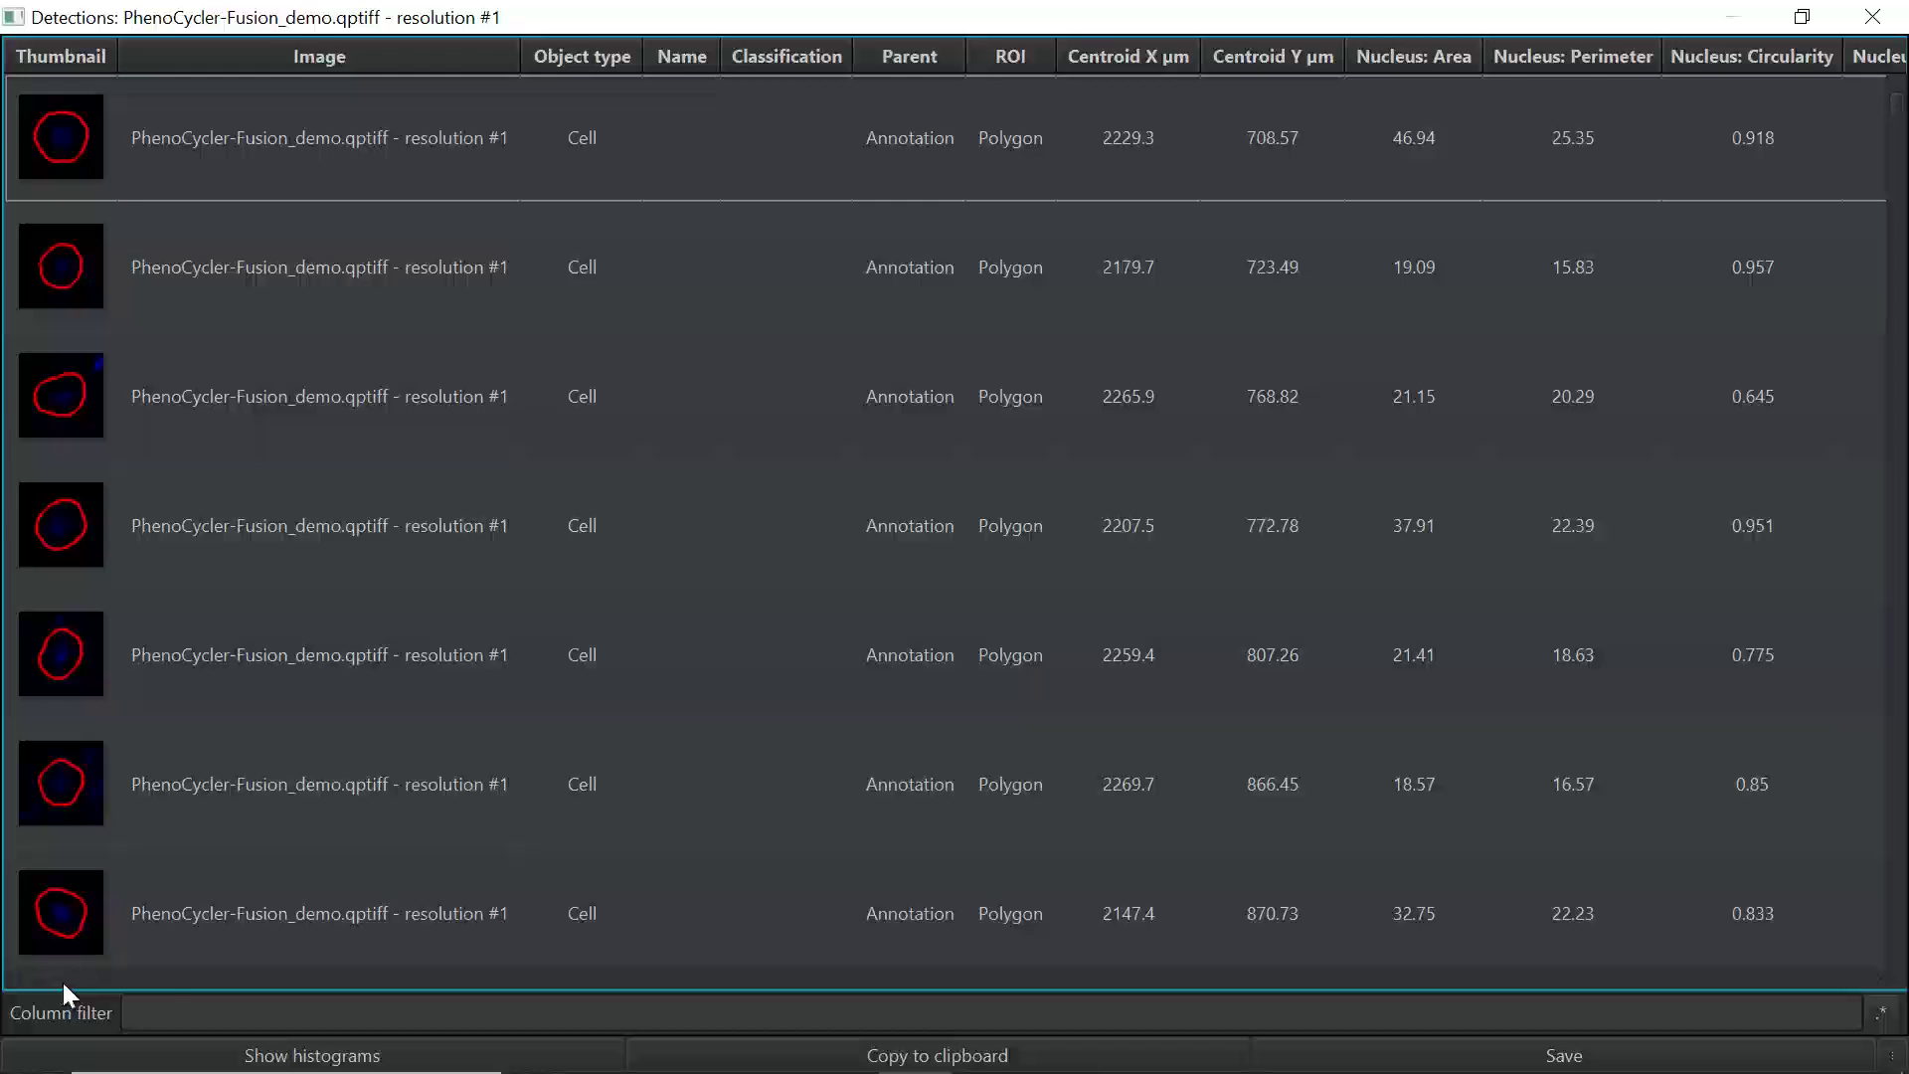
drag(63, 982, 159, 981)
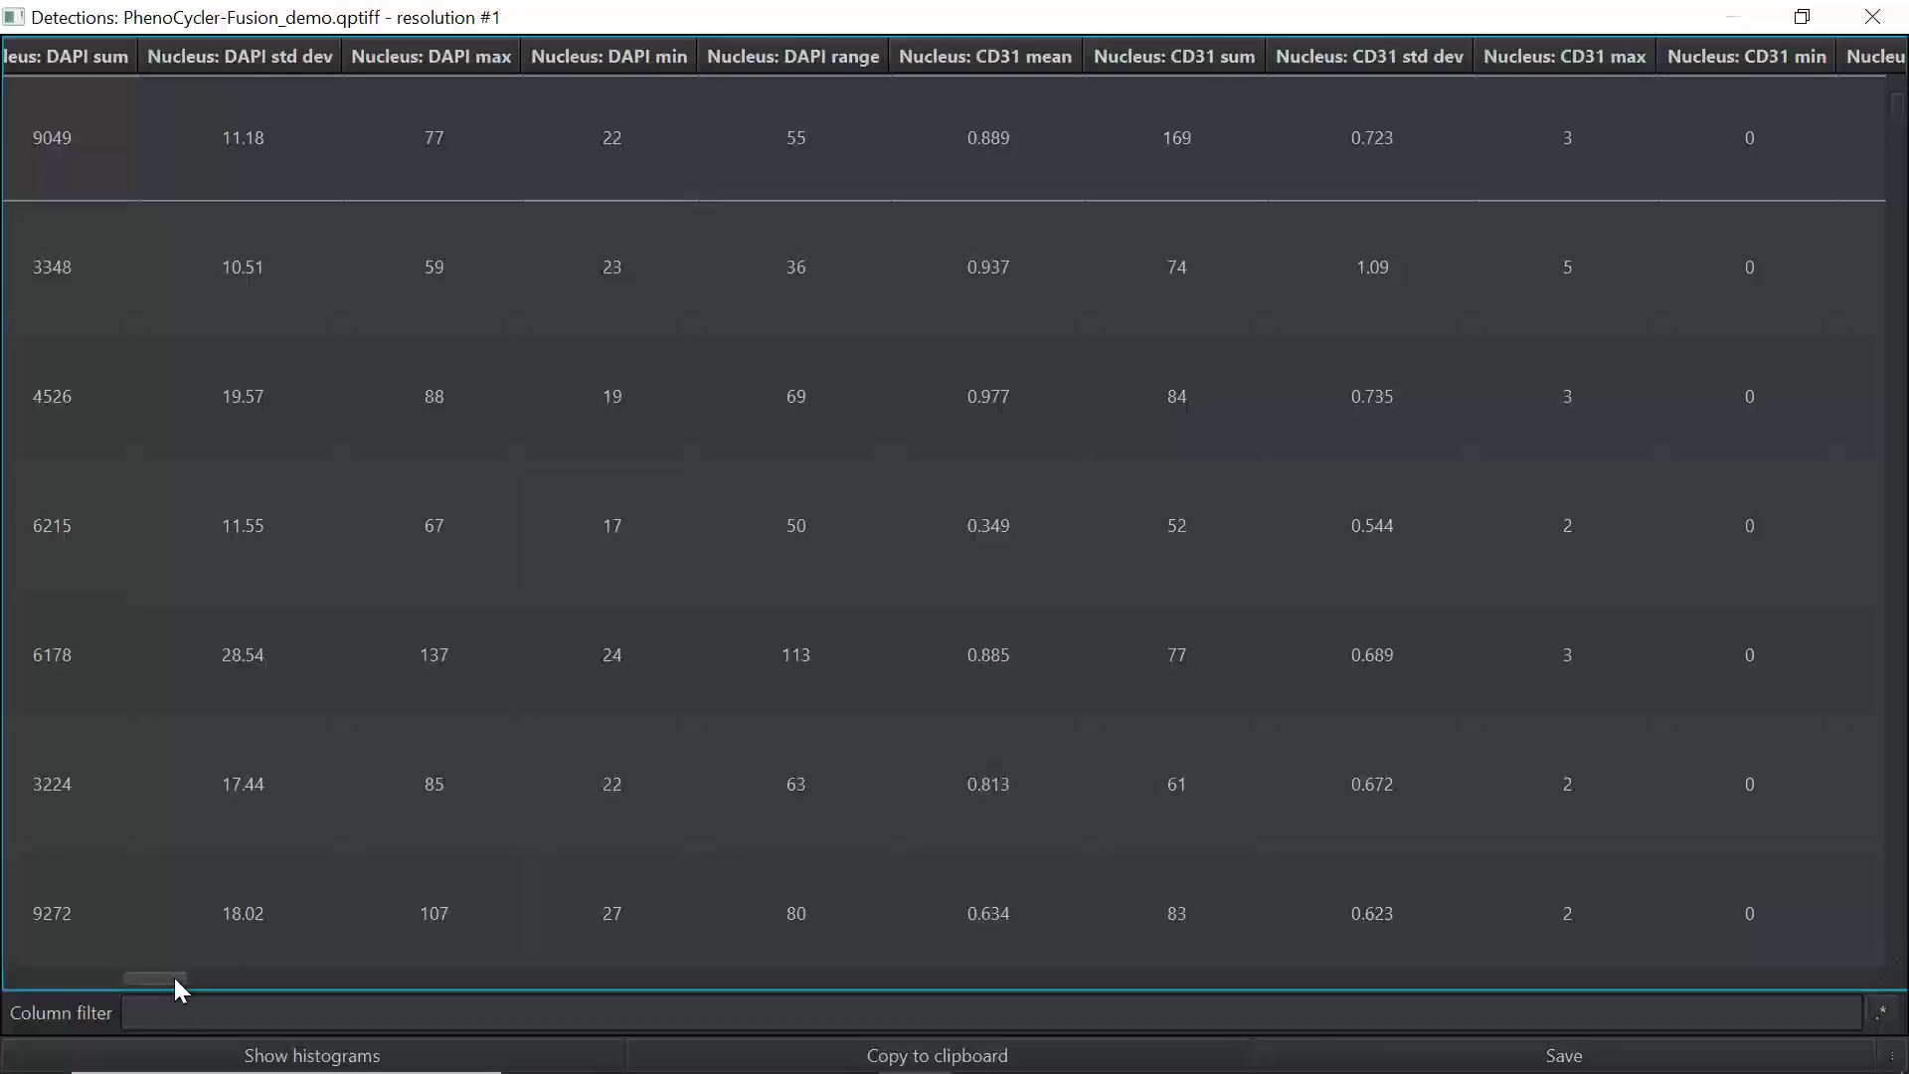
drag(173, 974, 348, 1004)
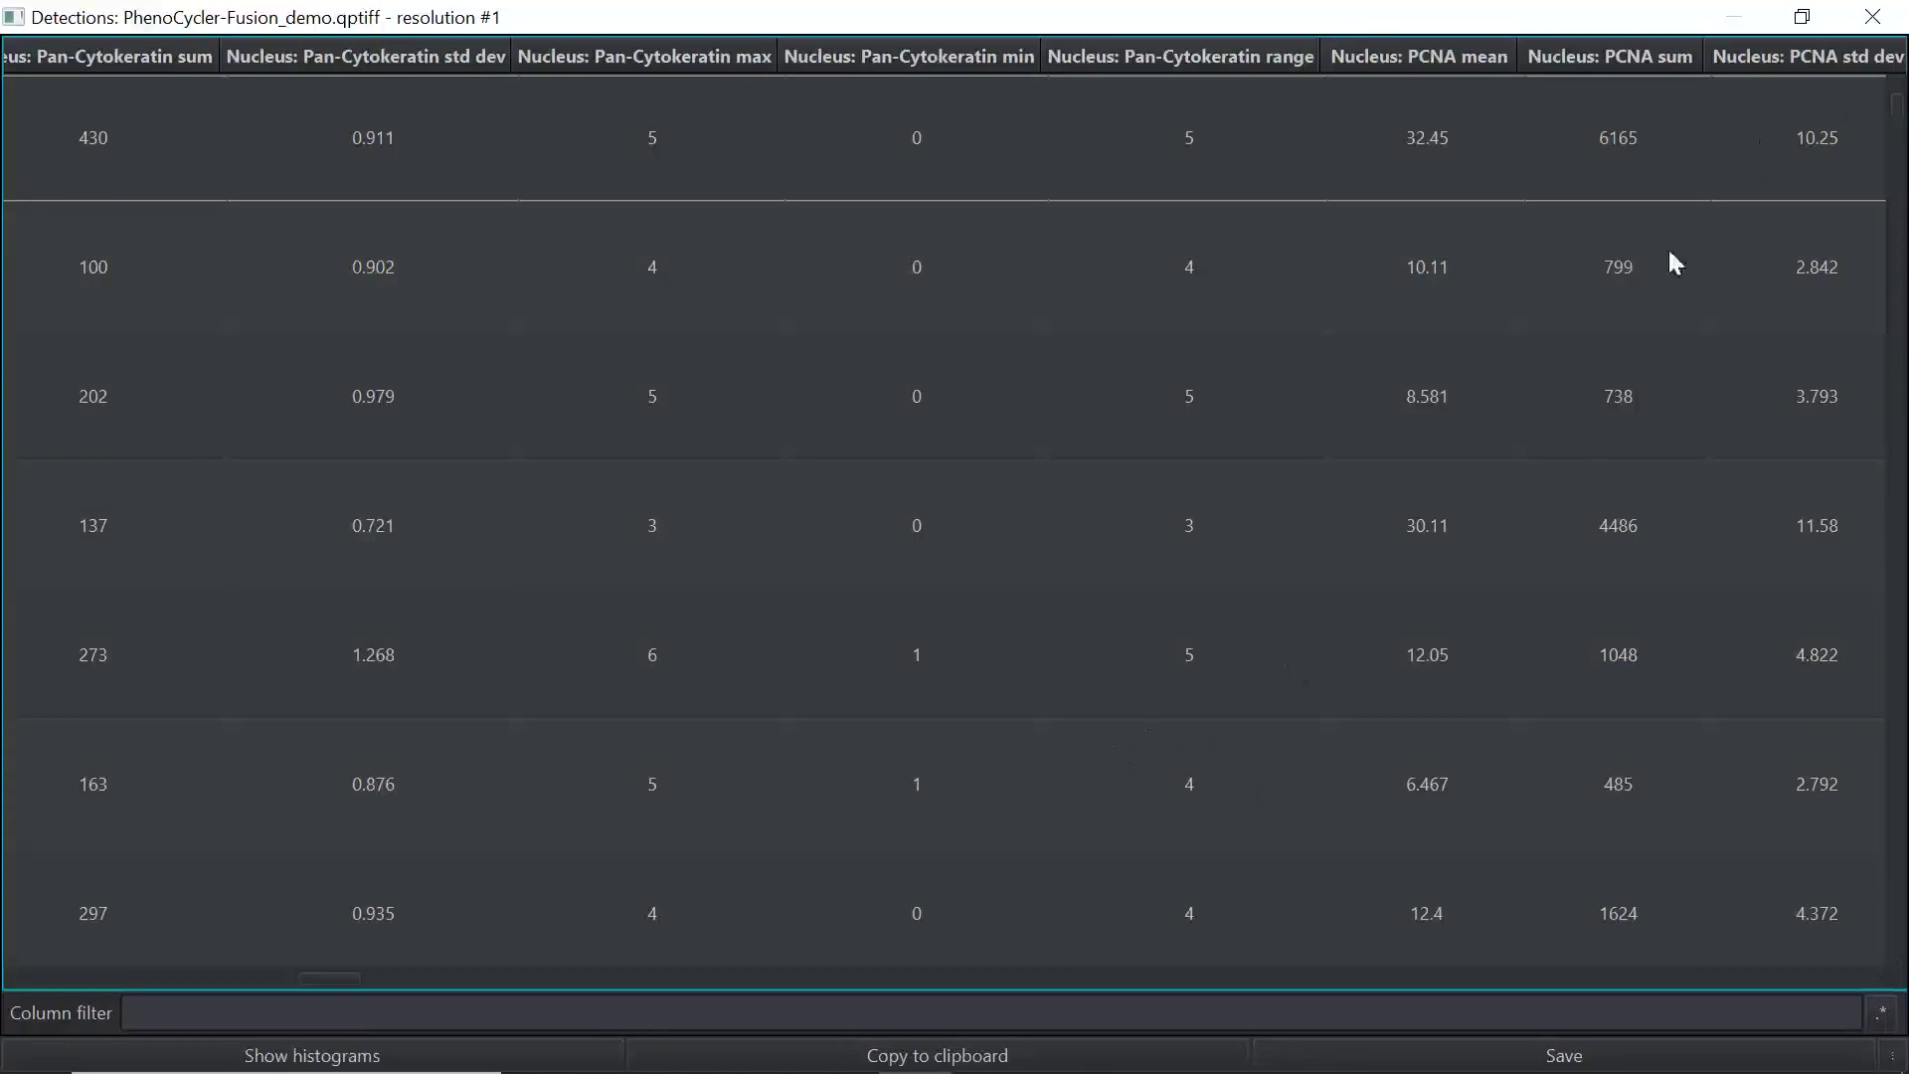
click(1801, 17)
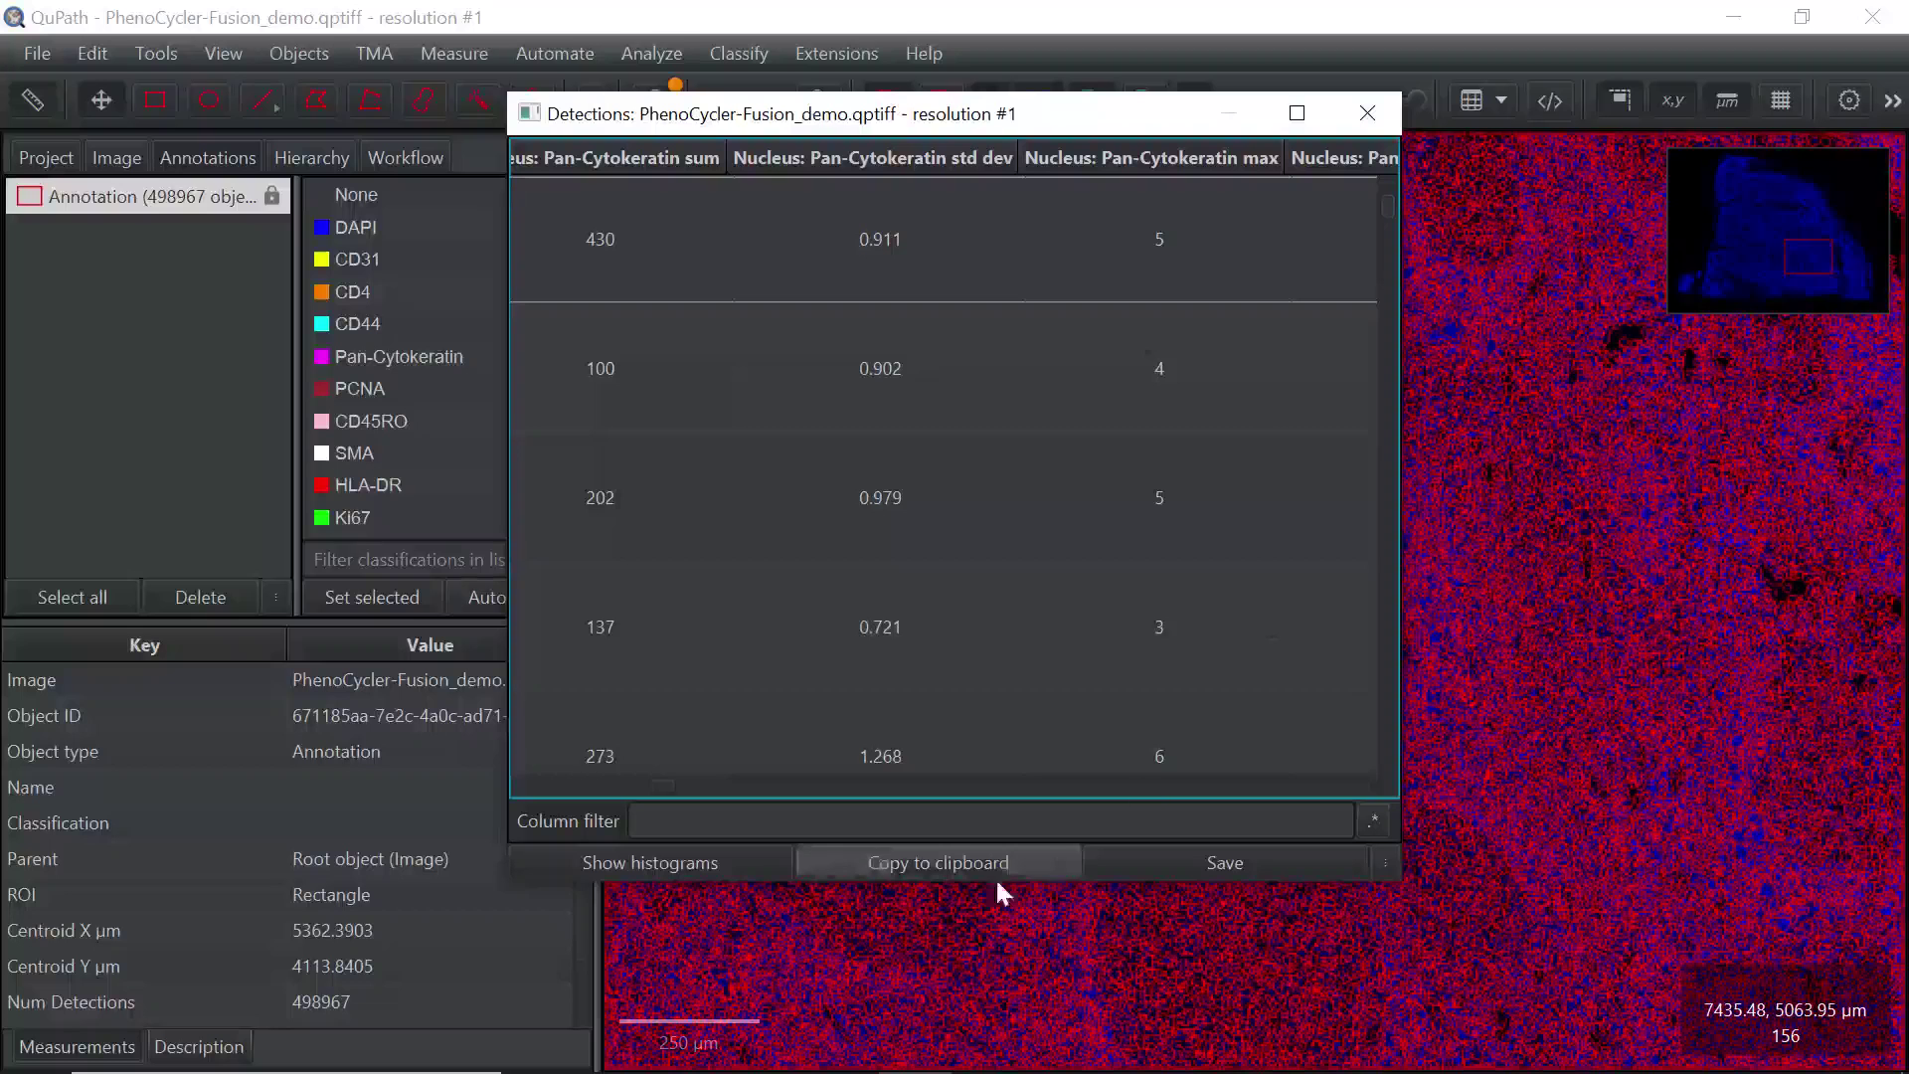
click(933, 873)
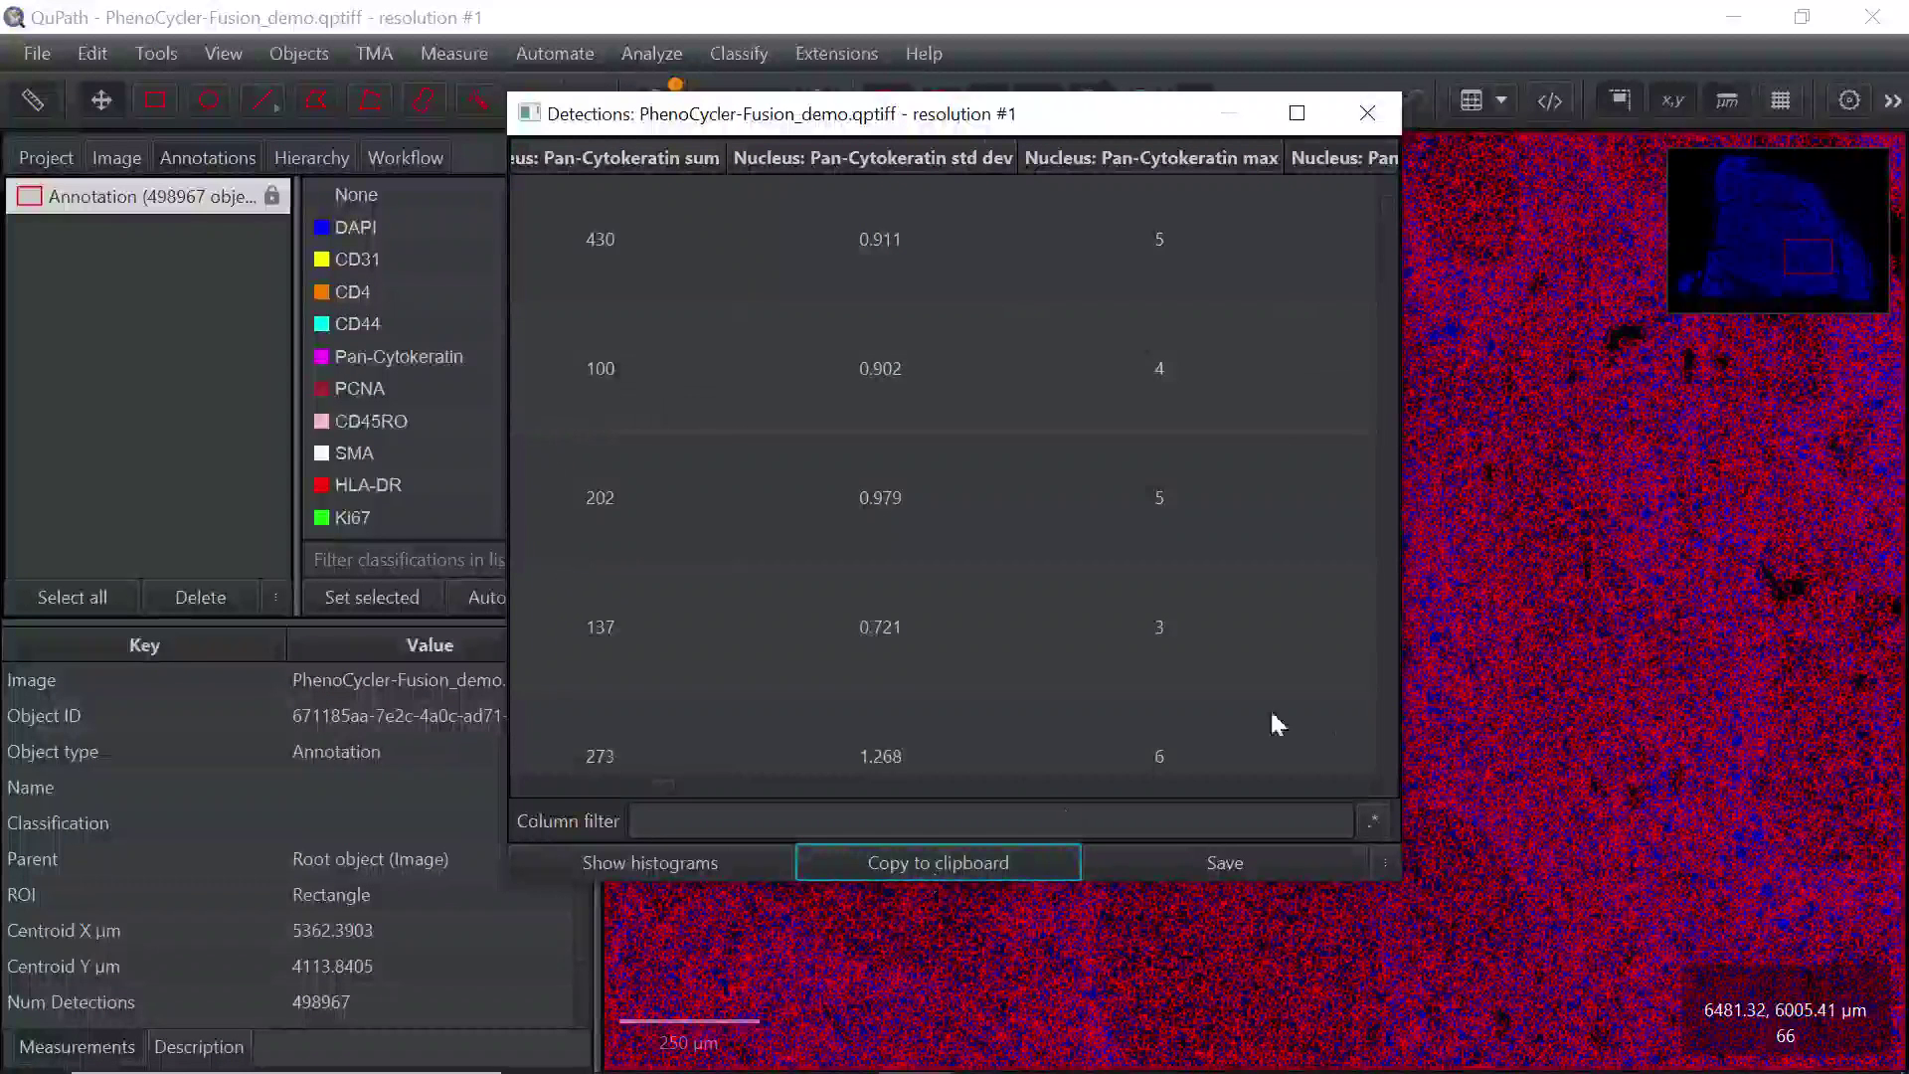